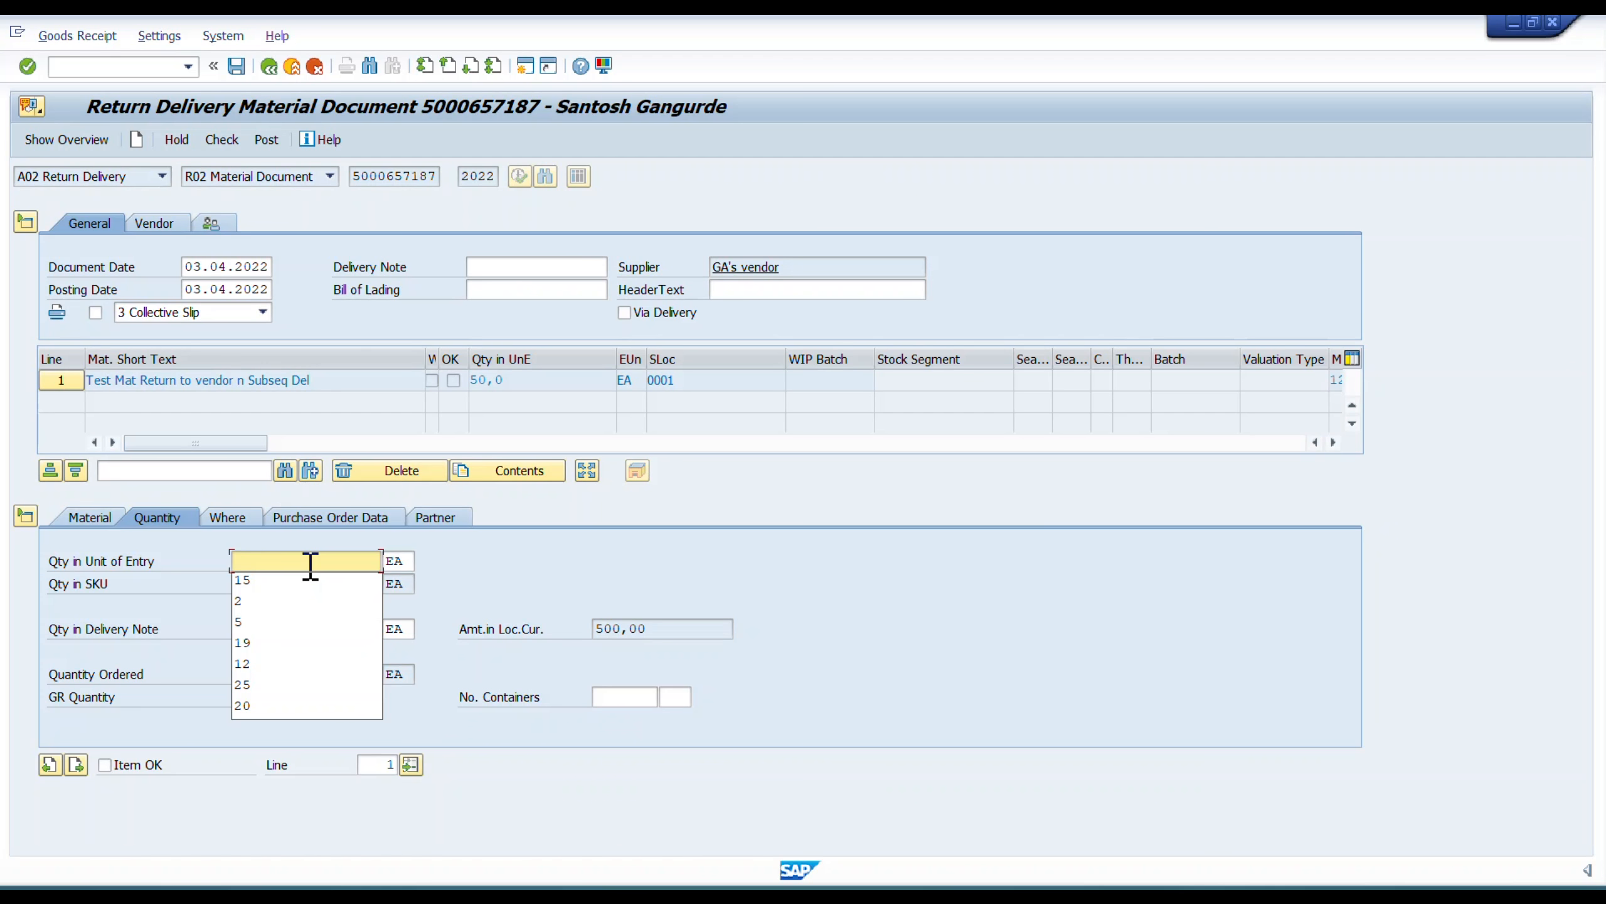
Set both the entry quantity and the delivery note quantity of the return line to 15 EA and mark the item OK.
text(15)
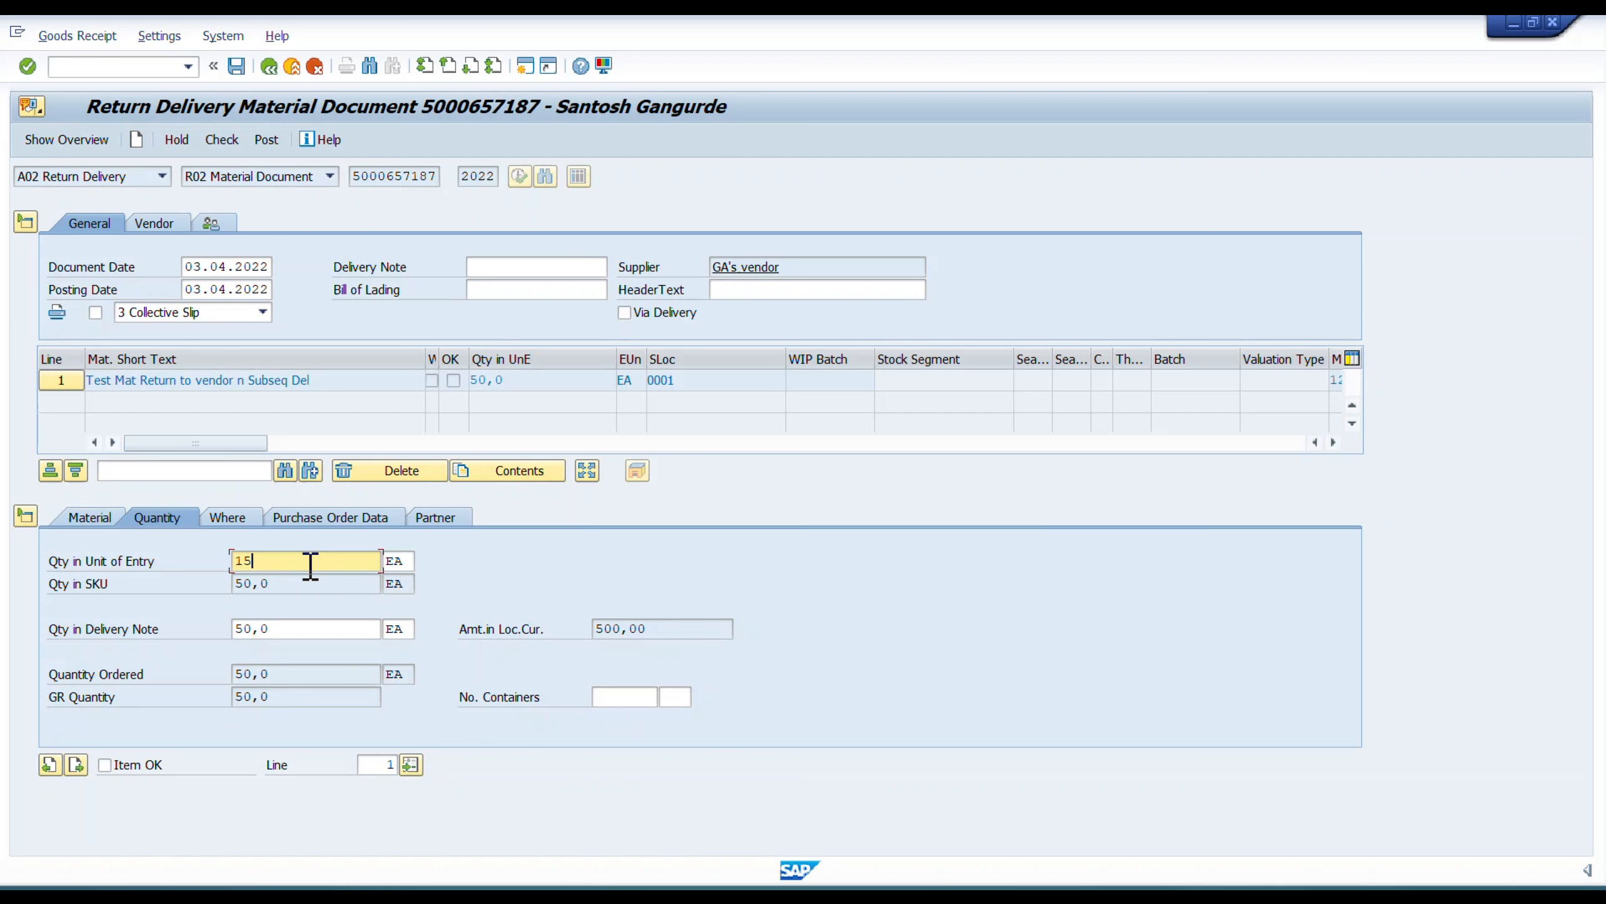
key(Tab)
key(Tab)
key(Tab)
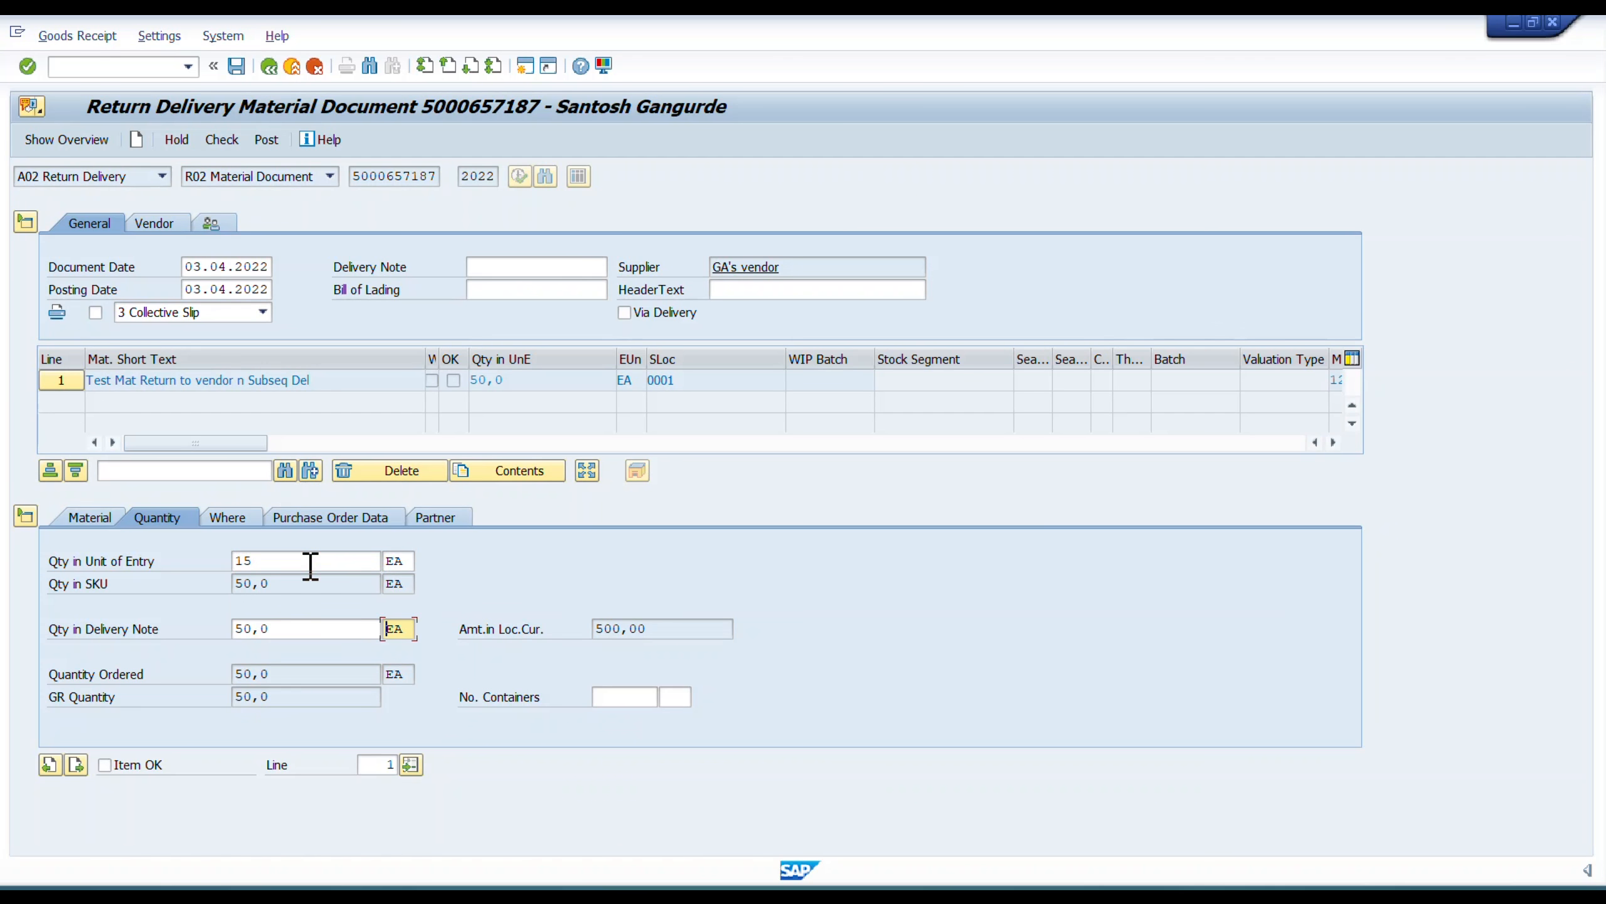
key(shift+Tab)
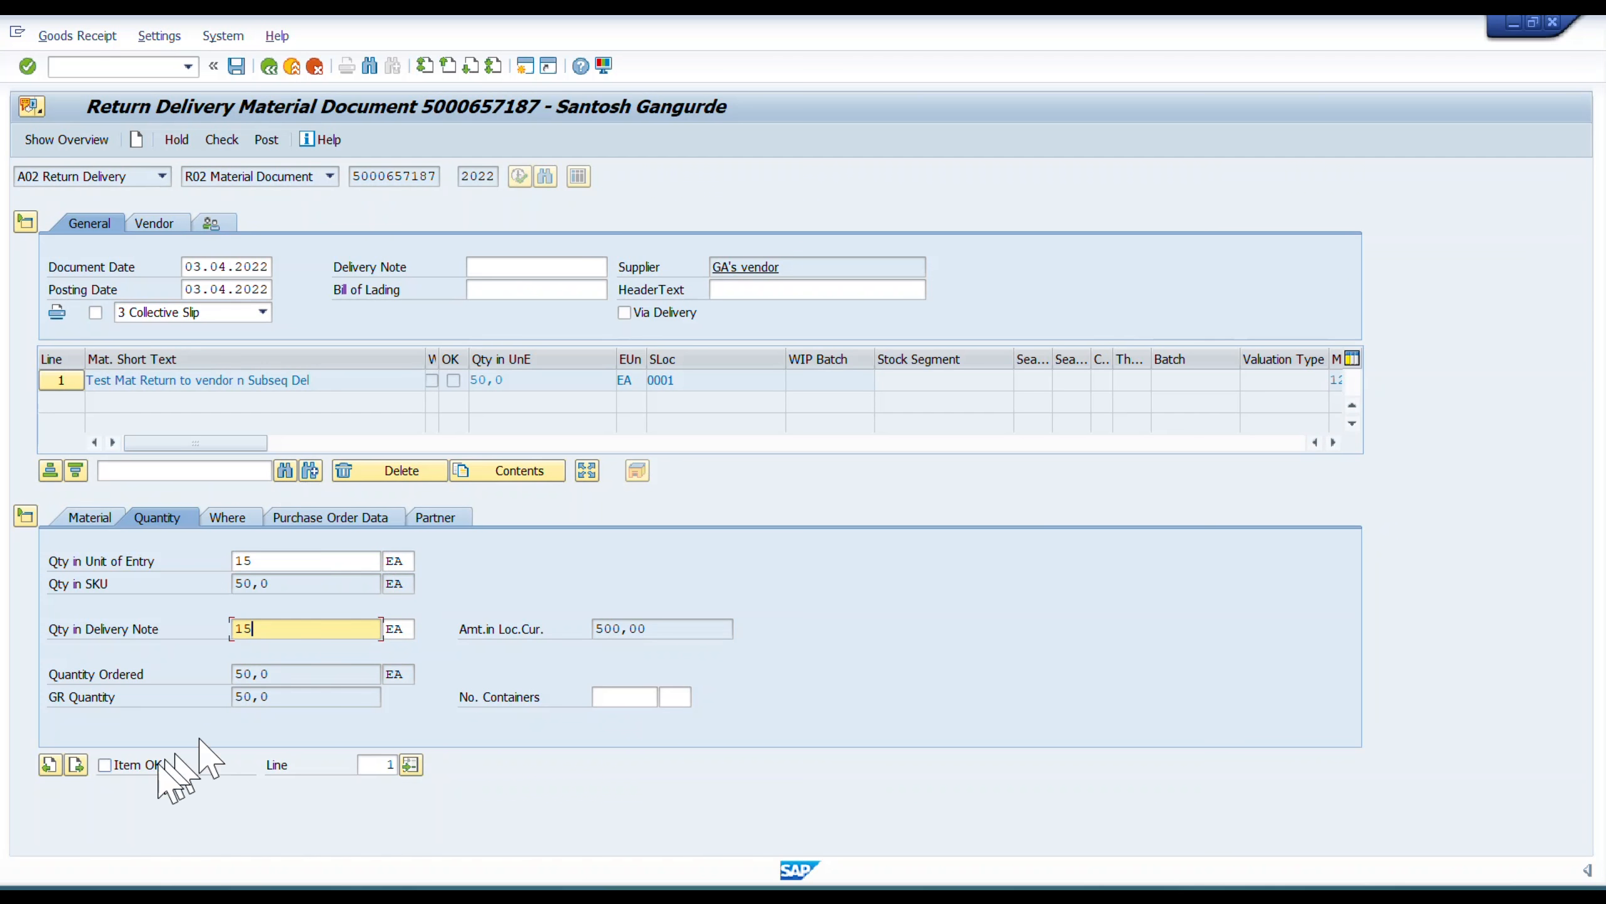
click(138, 766)
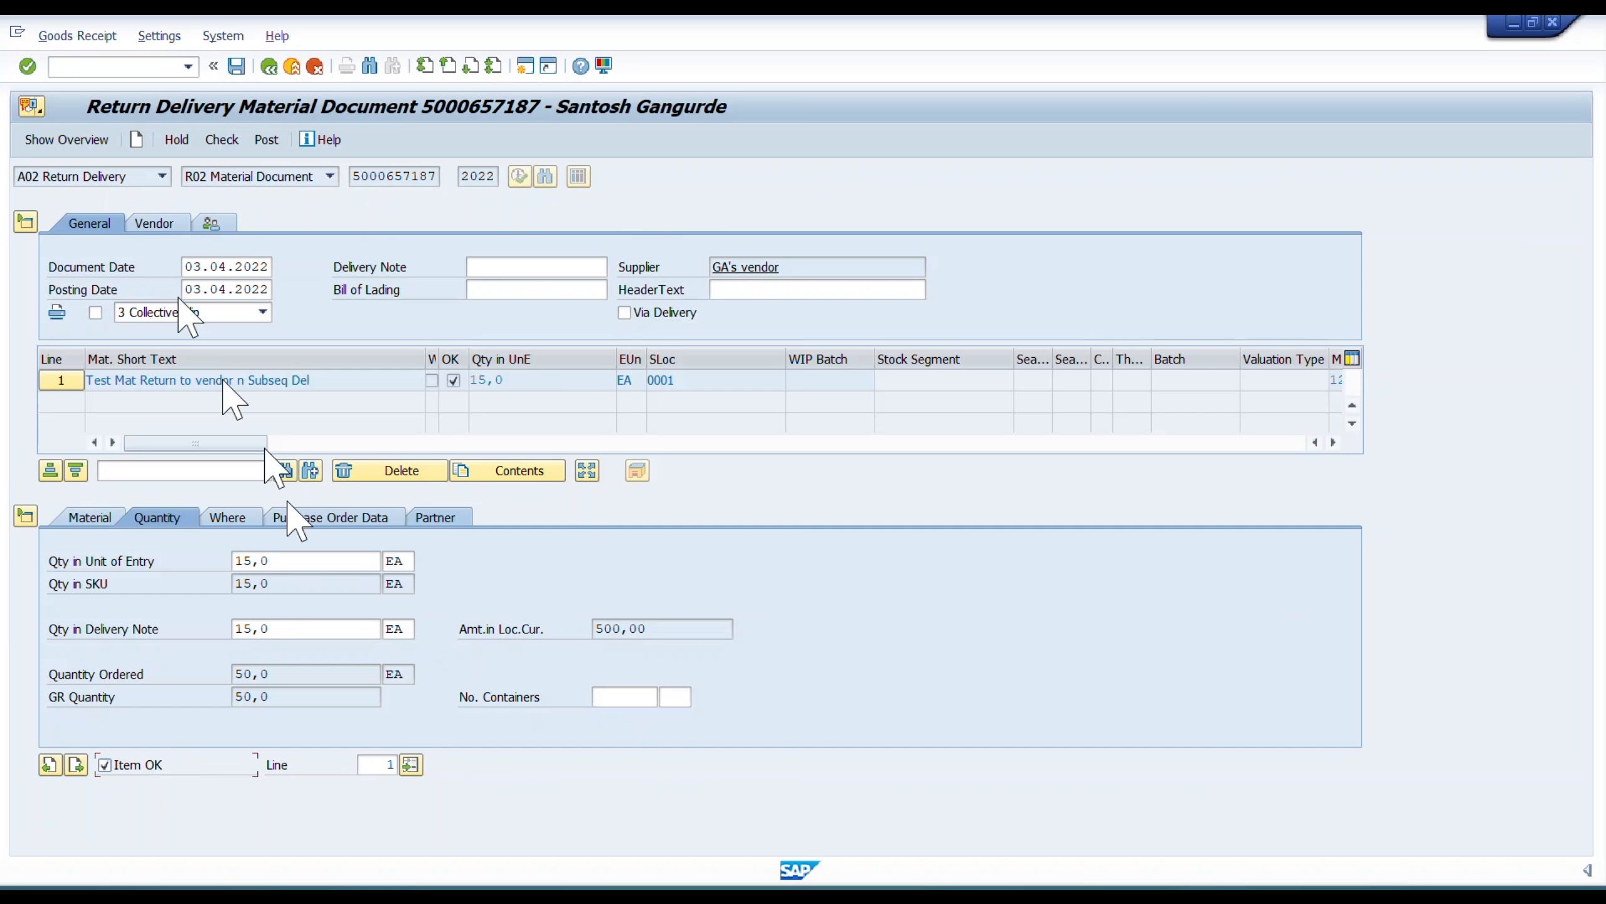
Assign reason for movement 0001 Poor quality to the movement type 122 return line, and check and post the return delivery.
click(226, 517)
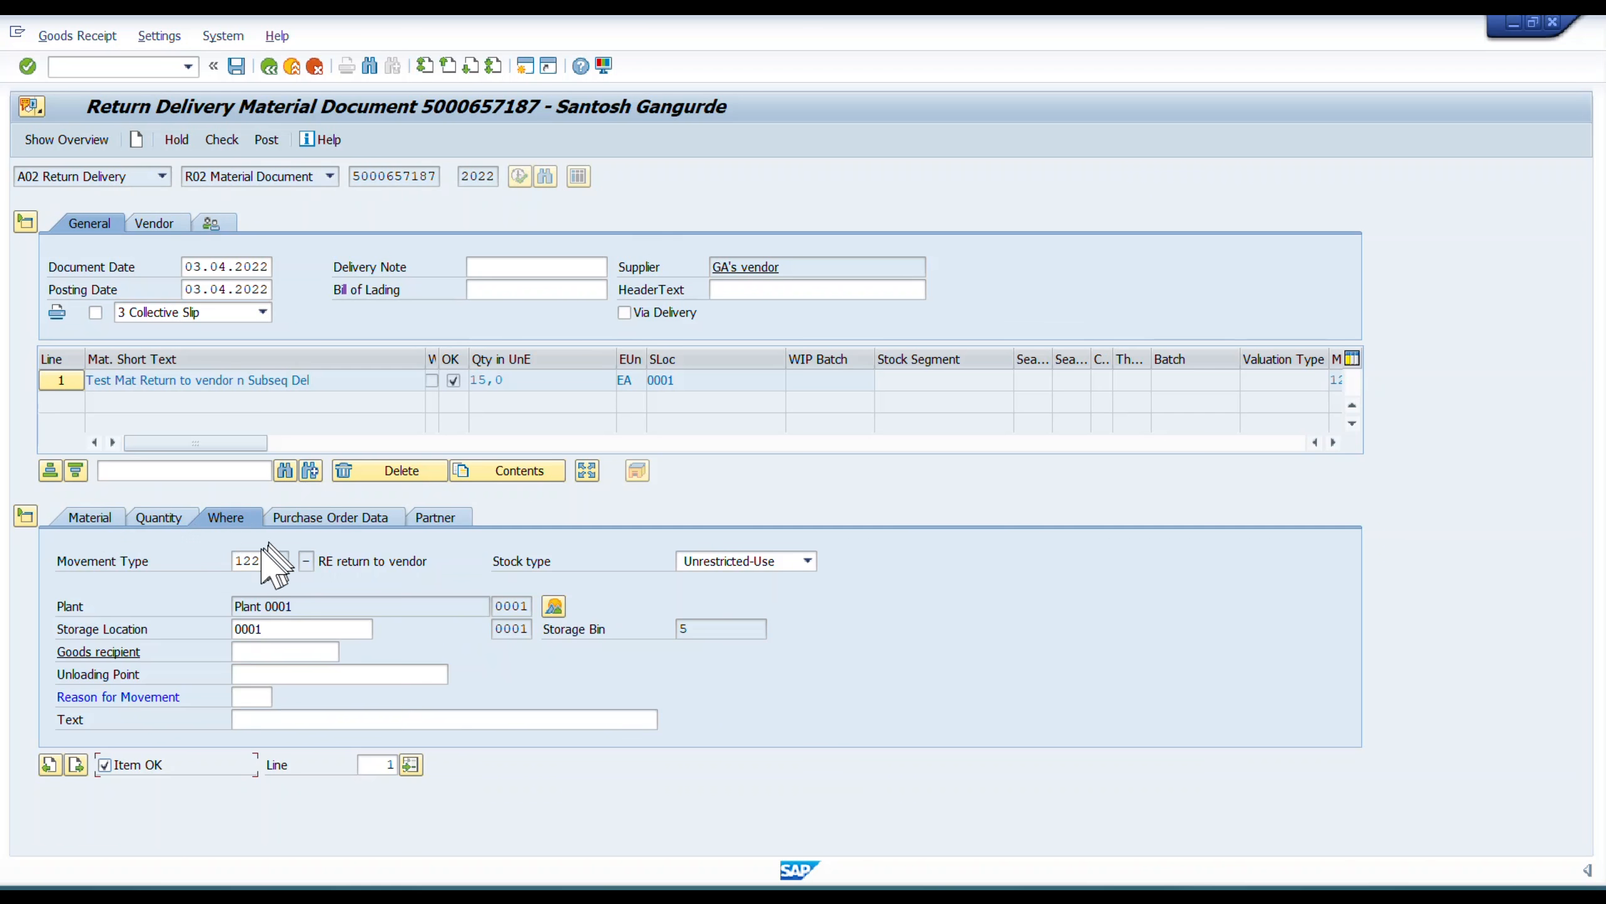
click(241, 561)
drag(182, 696, 36, 710)
click(36, 708)
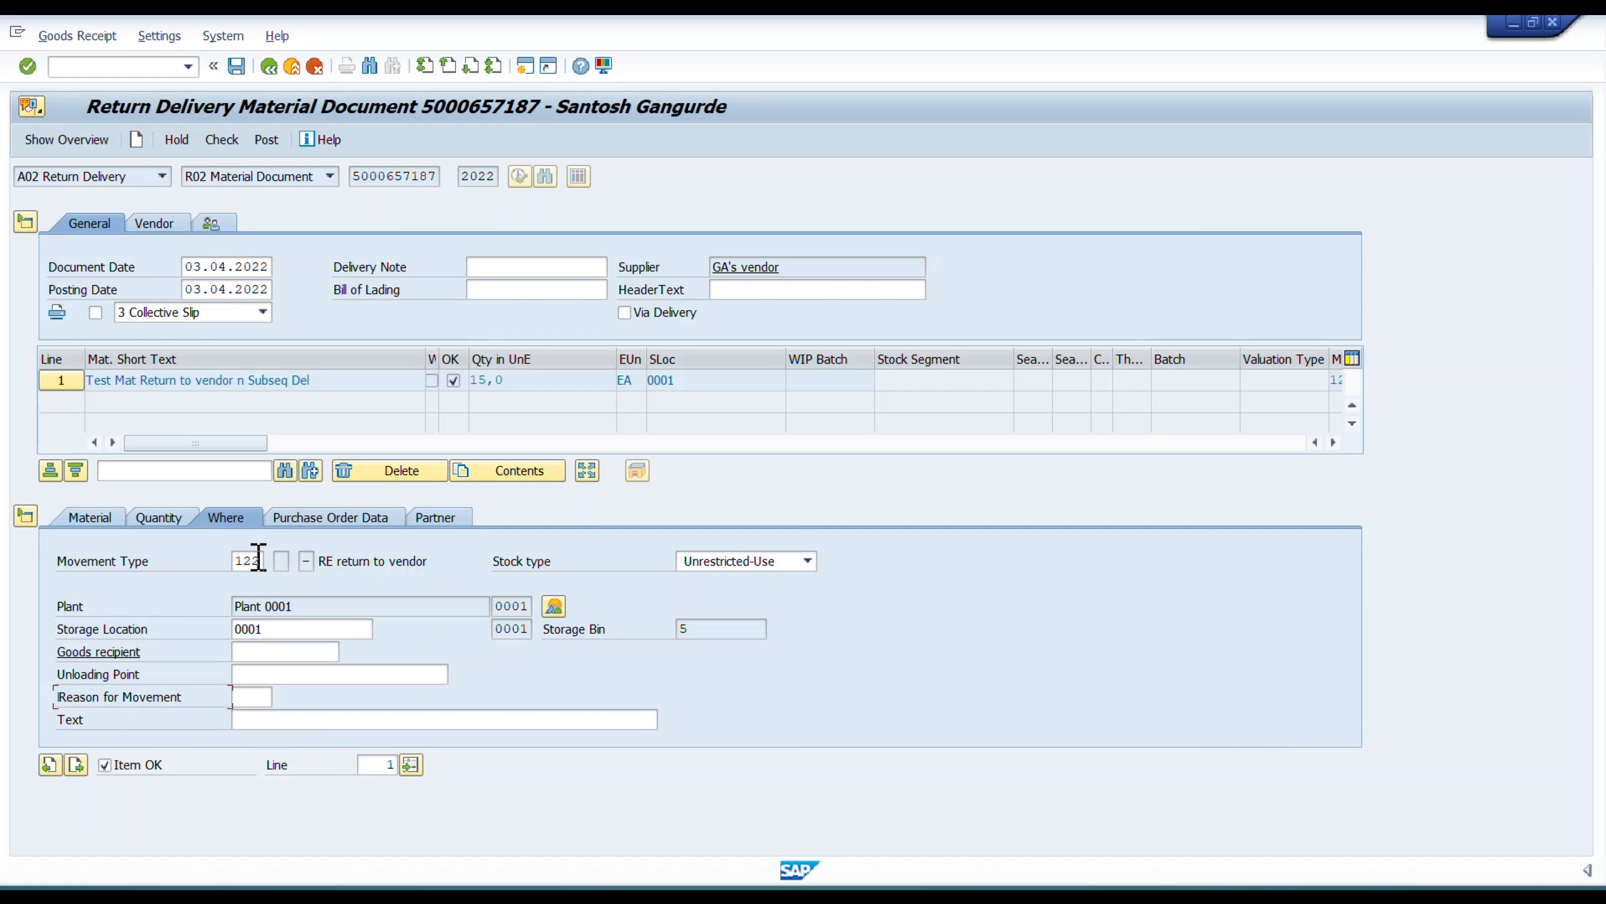
click(256, 694)
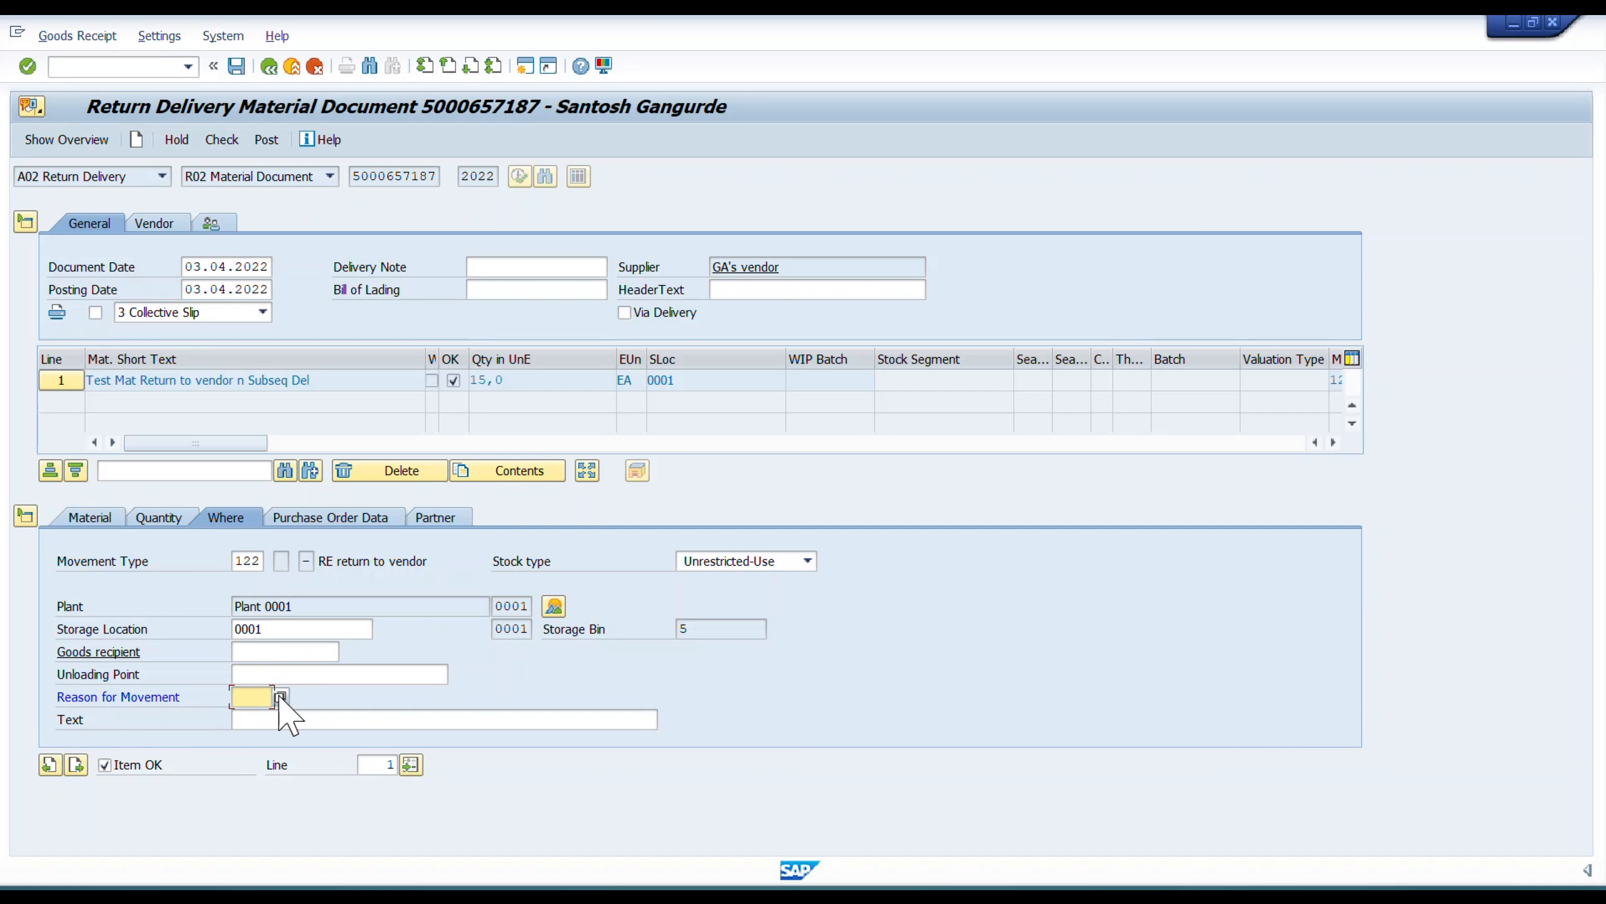
click(306, 696)
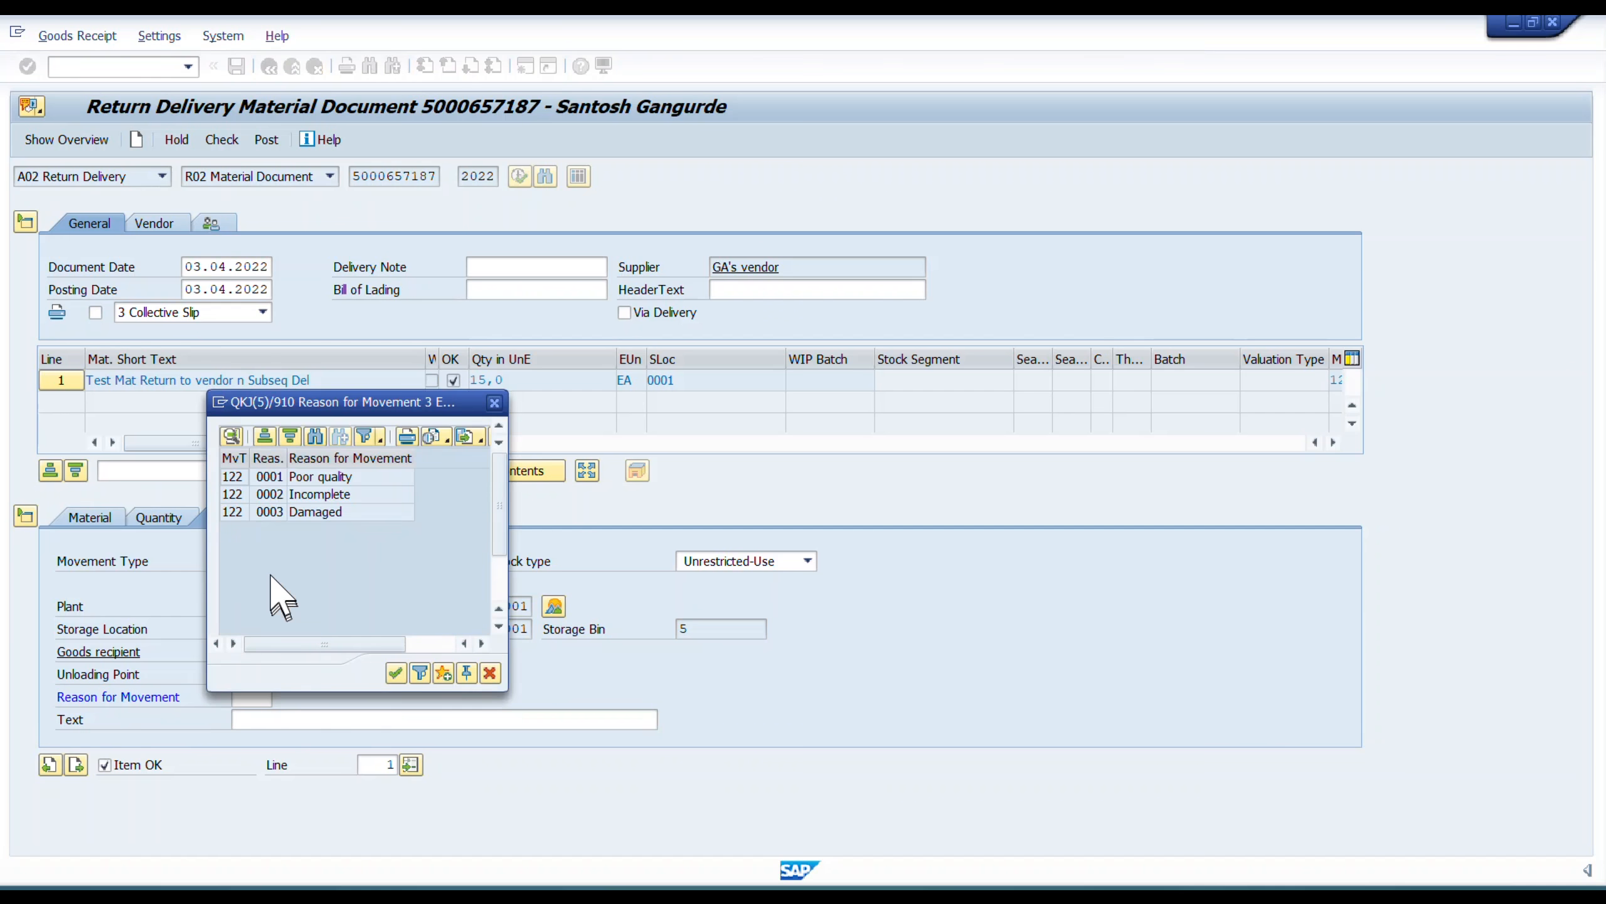
double_click(306, 476)
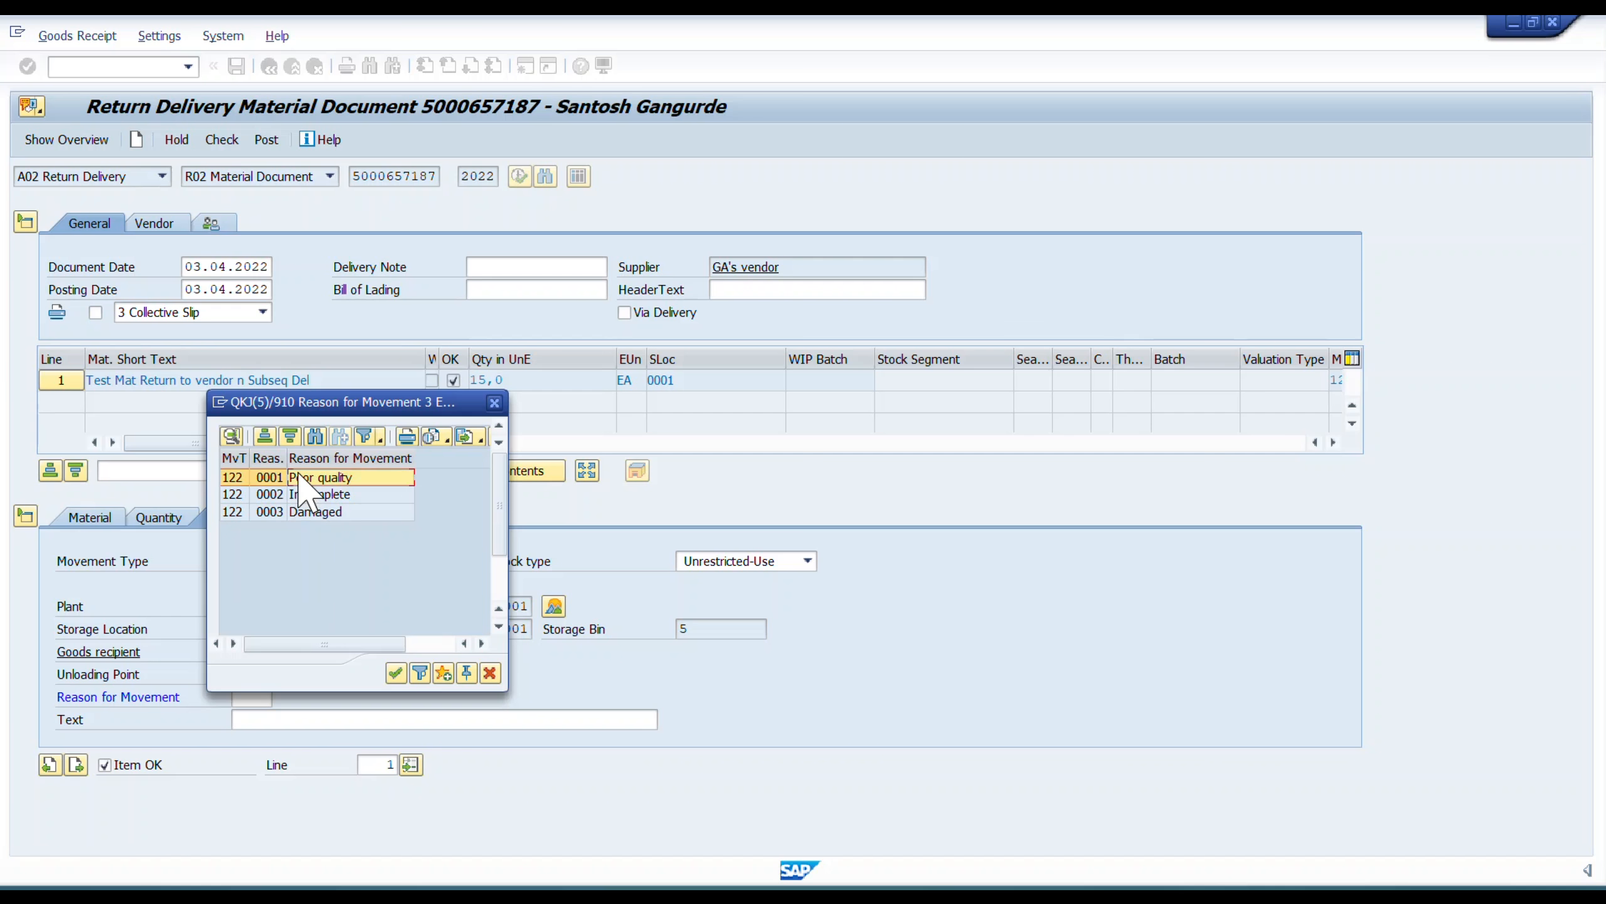
key(Return)
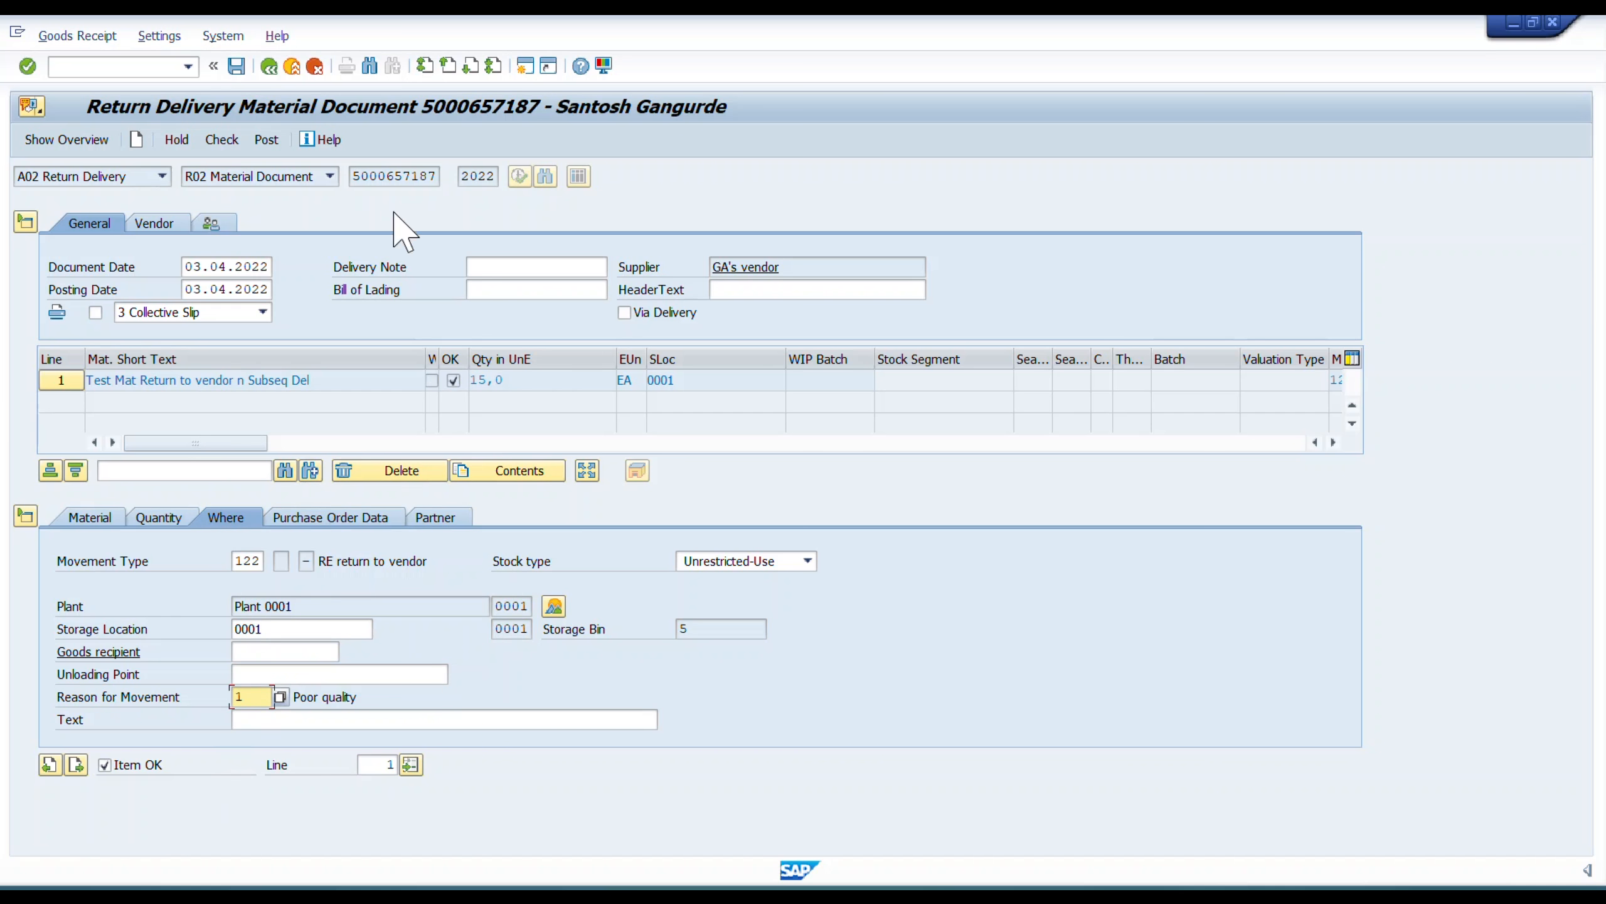
click(222, 140)
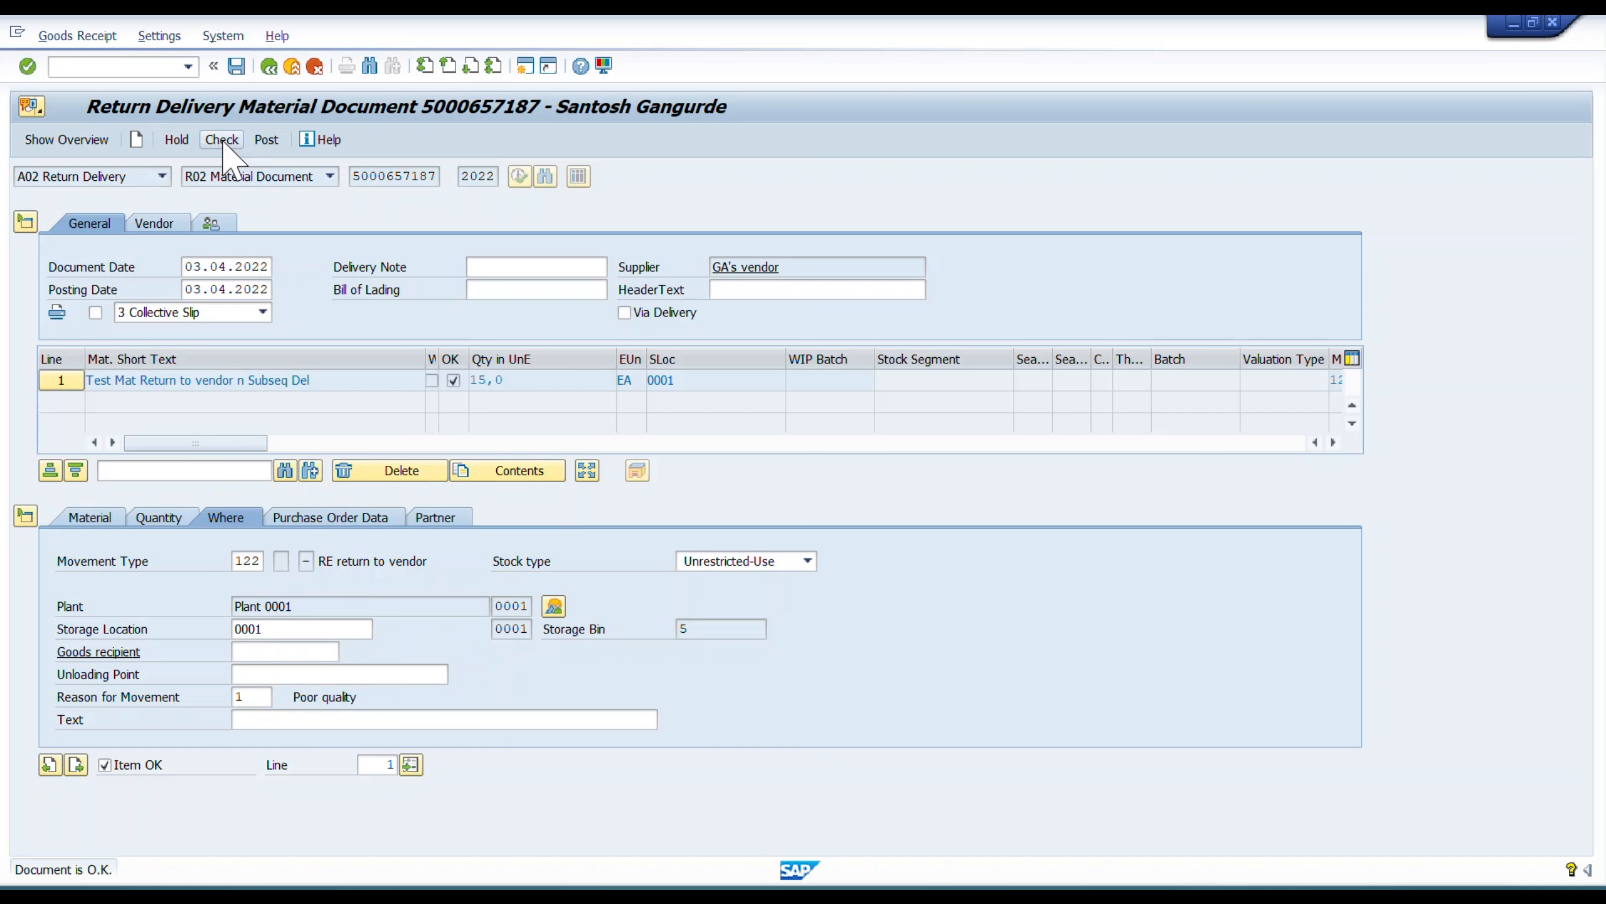
click(241, 70)
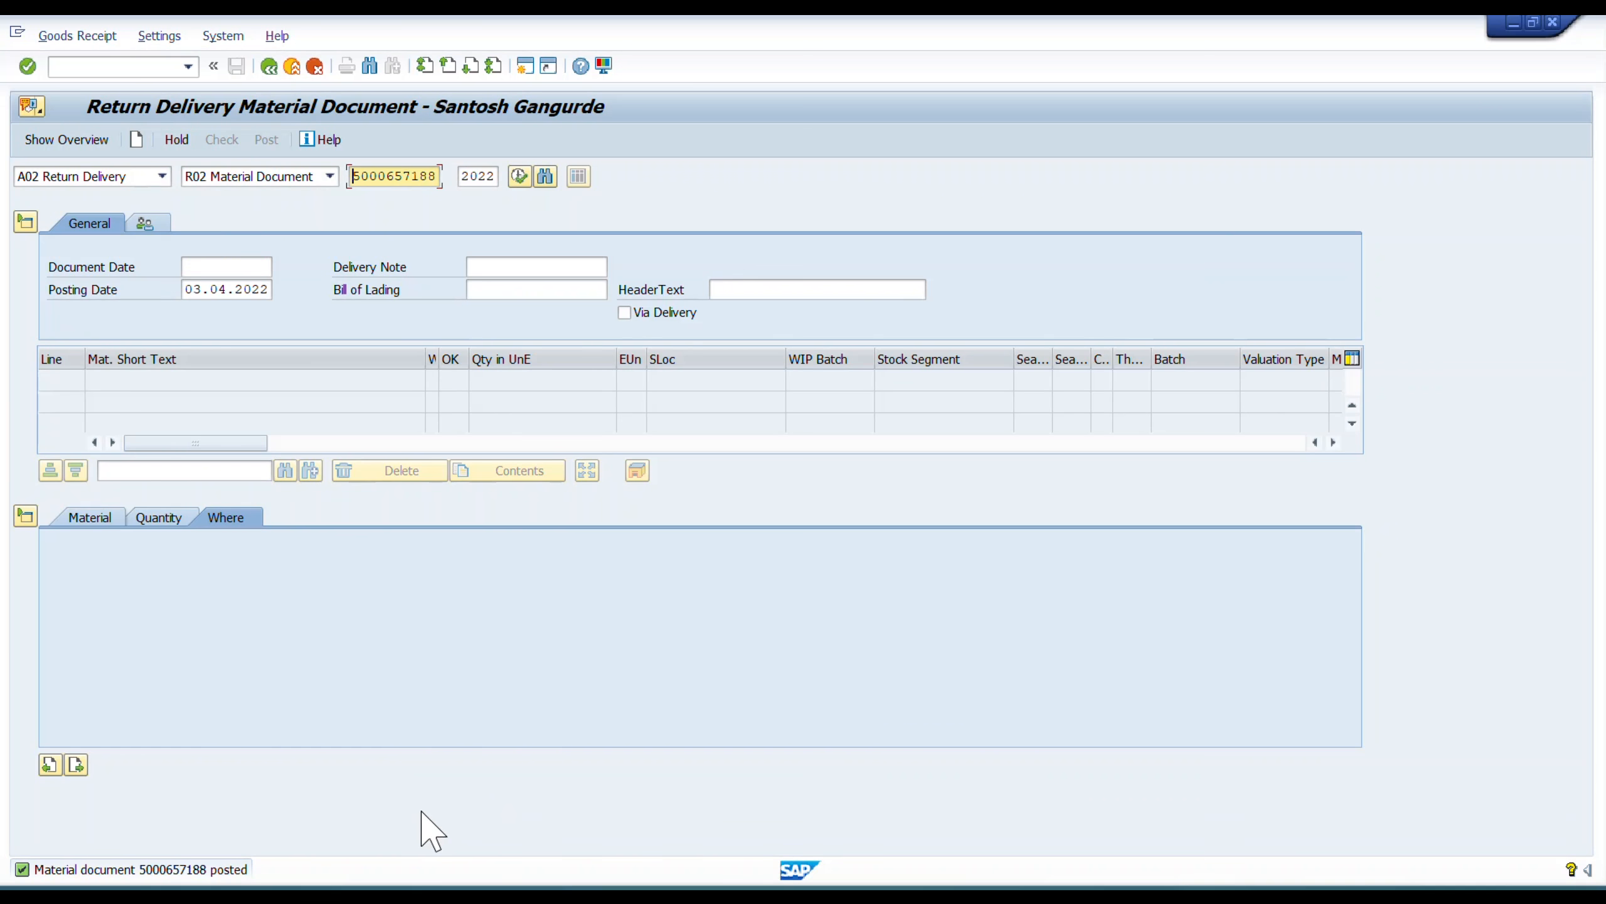
Switch to the purchase order window and reload the order to view its updated purchase order history.
key(alt+Tab)
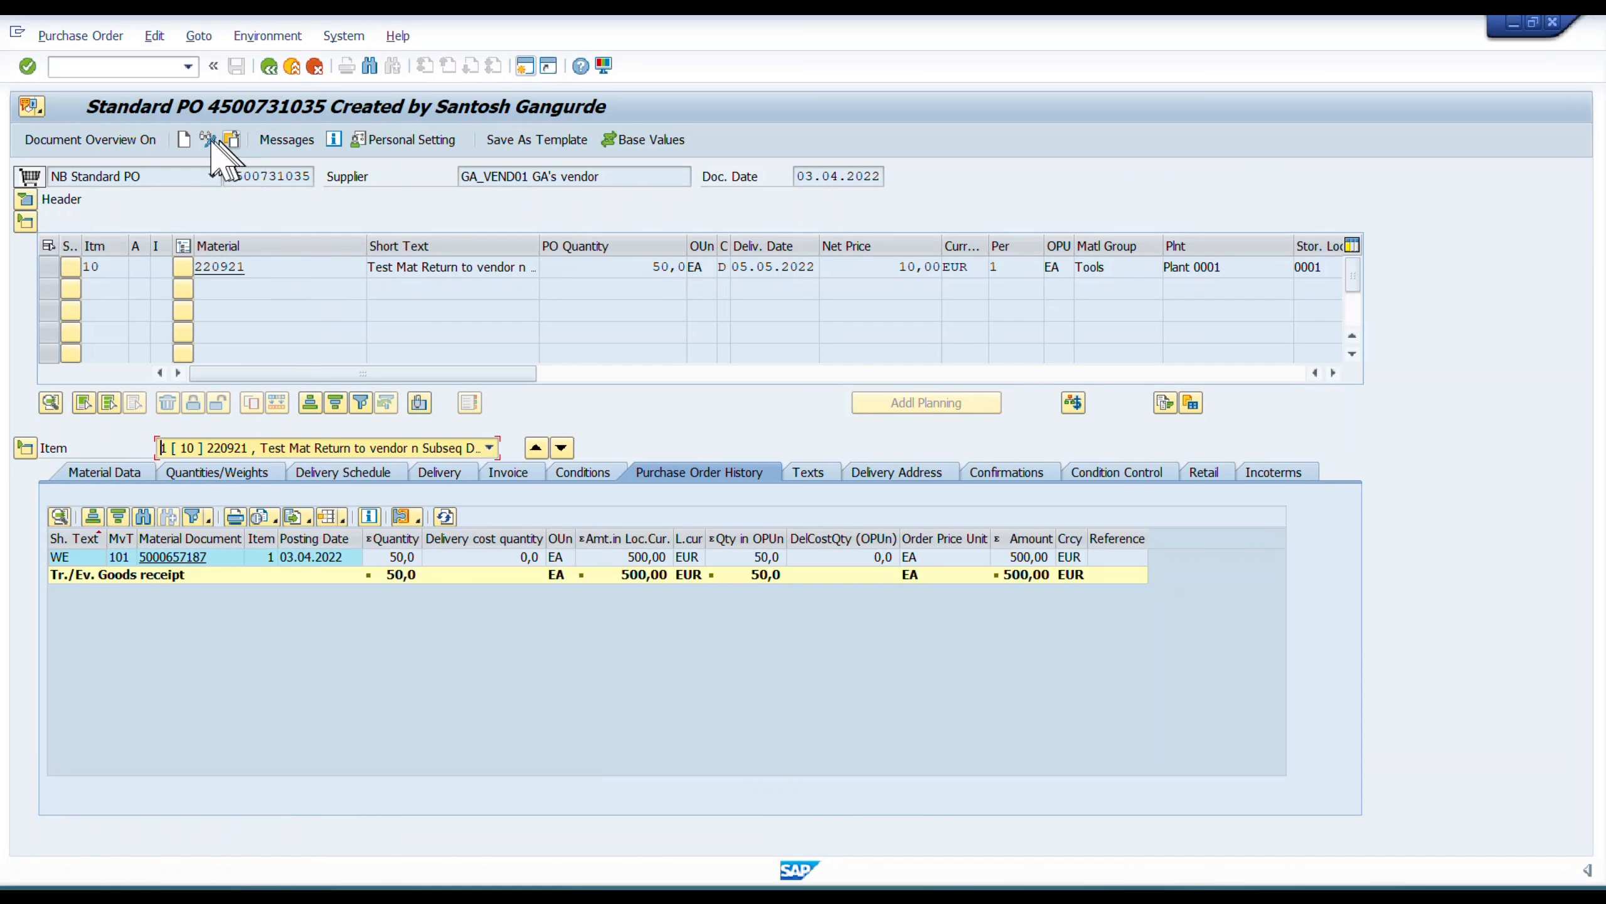
click(231, 139)
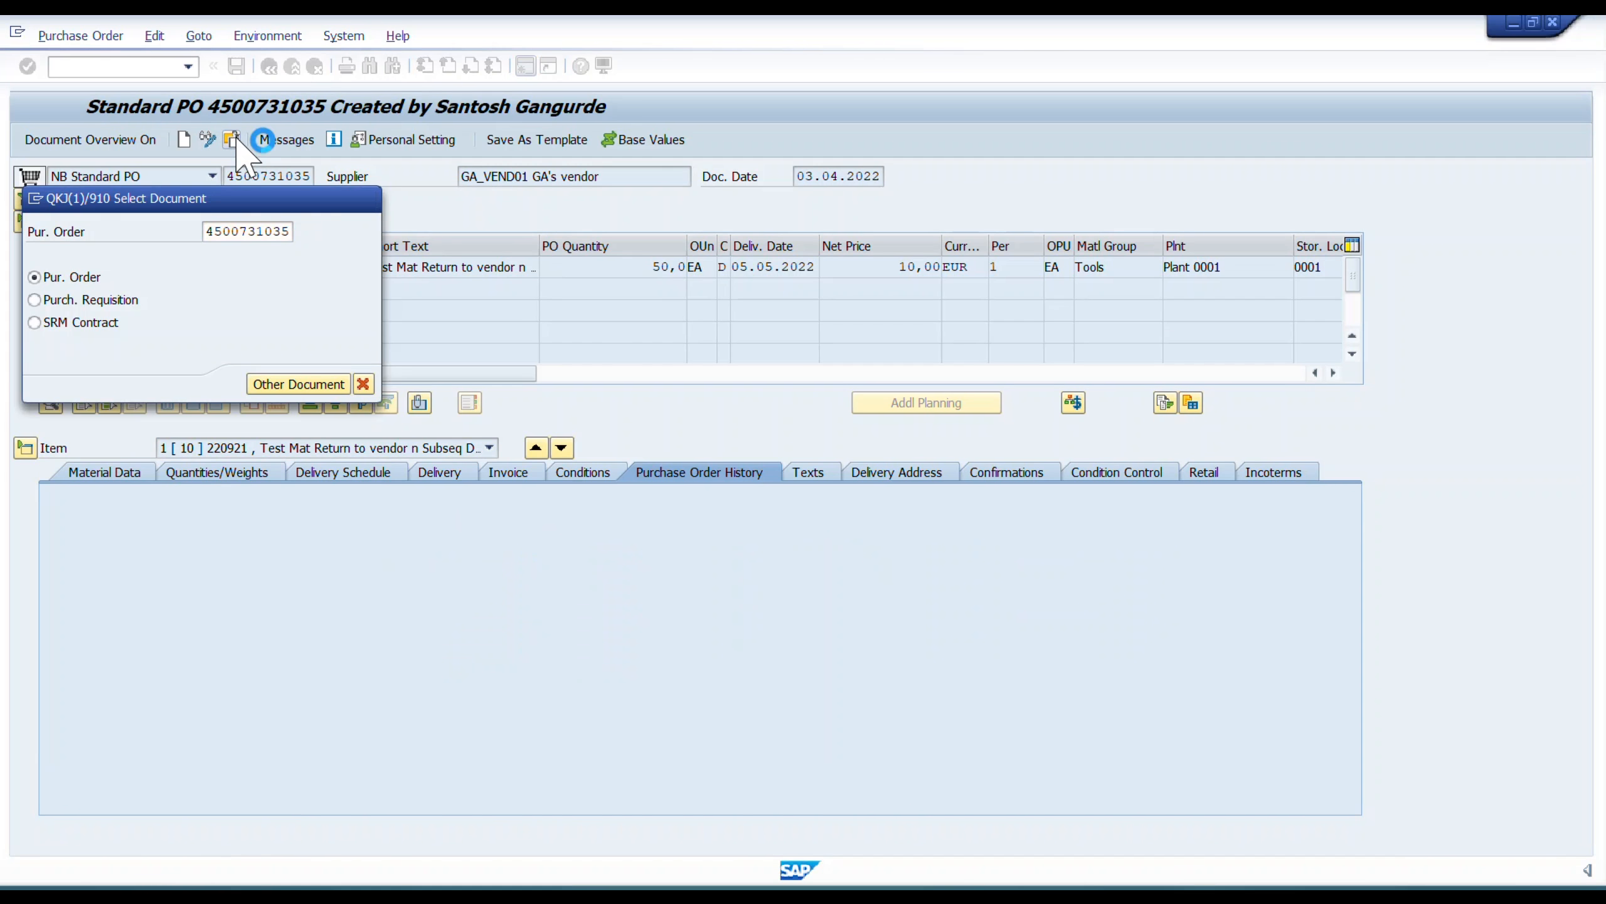
click(233, 142)
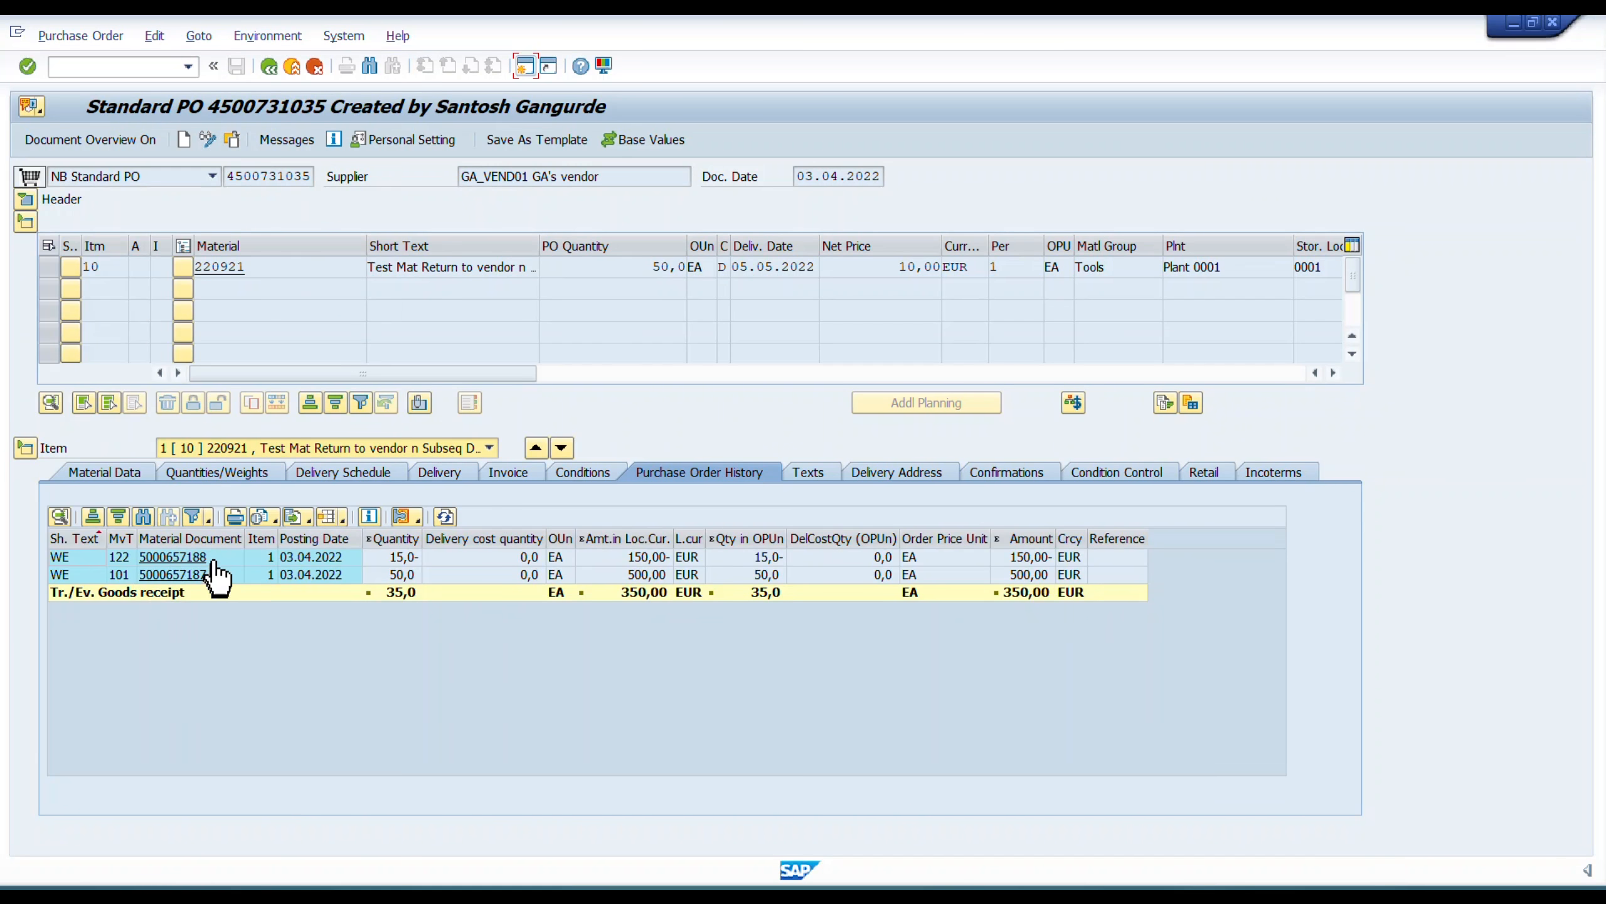
Switch to the PowerPoint slide show and advance the process flow to the Subsequent Goods Delivery stage.
key(alt+Tab)
key(alt+Tab)
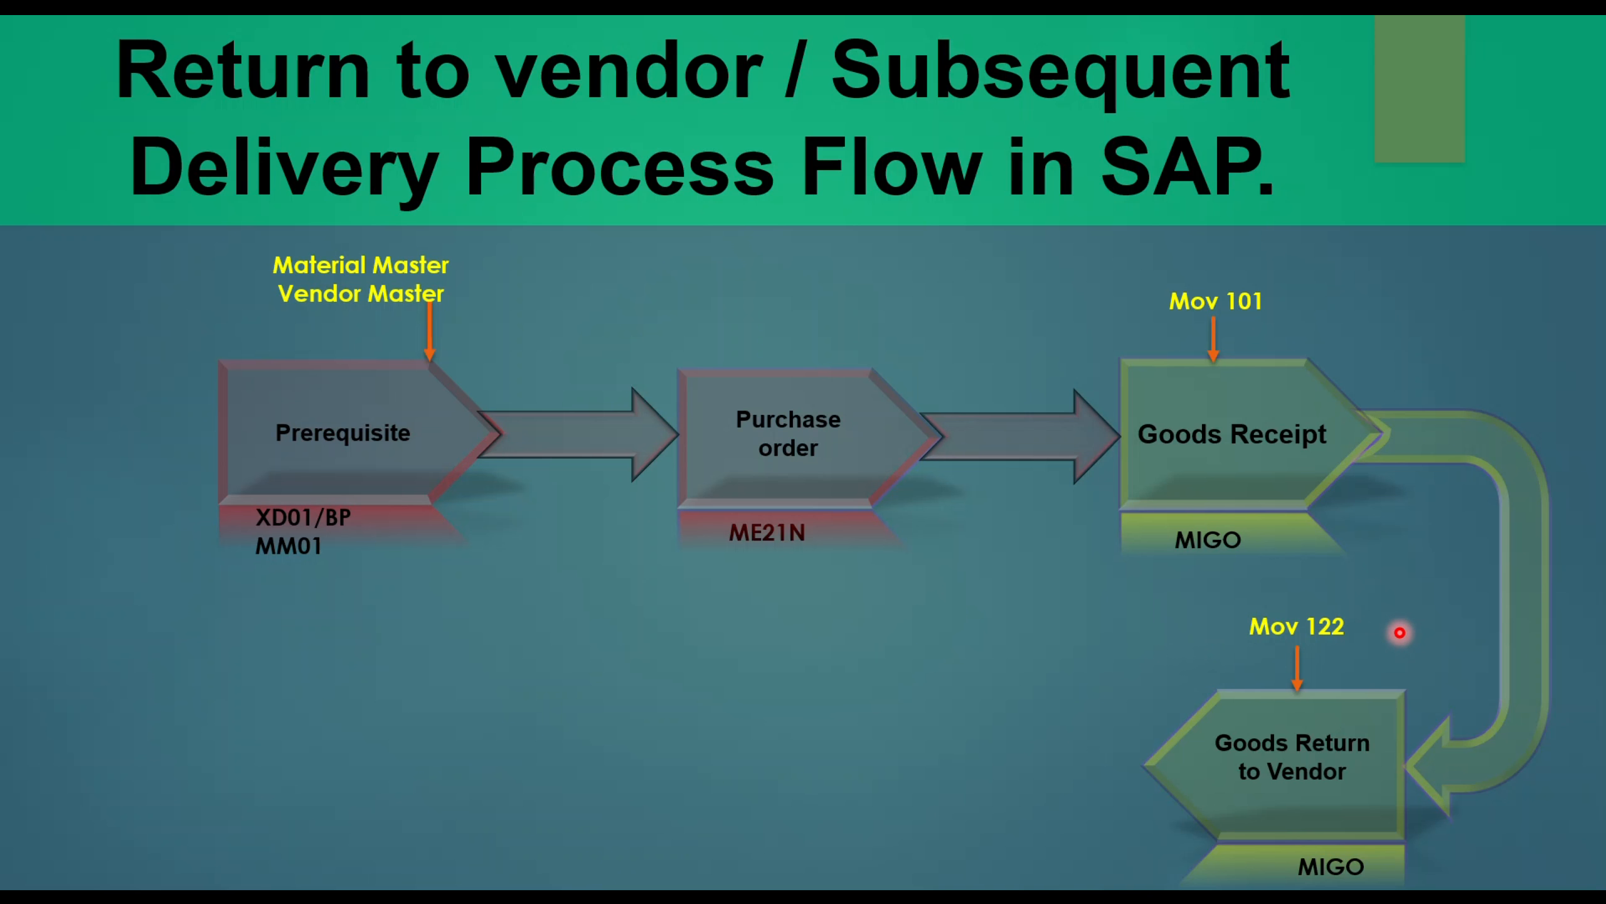
key(Left)
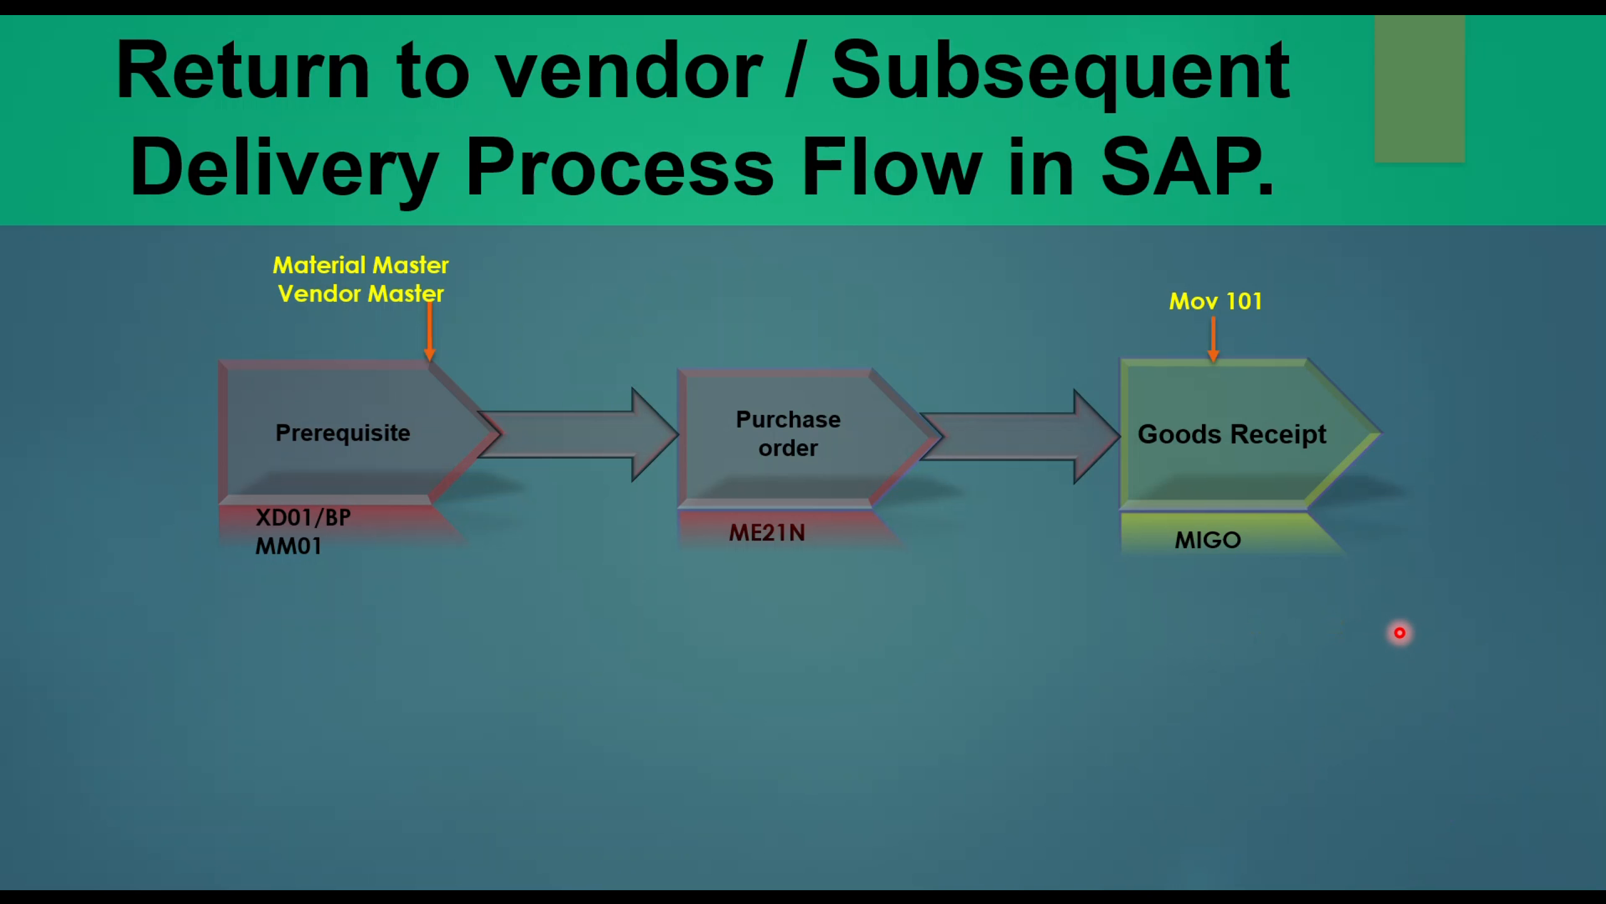
key(Right)
key(Right)
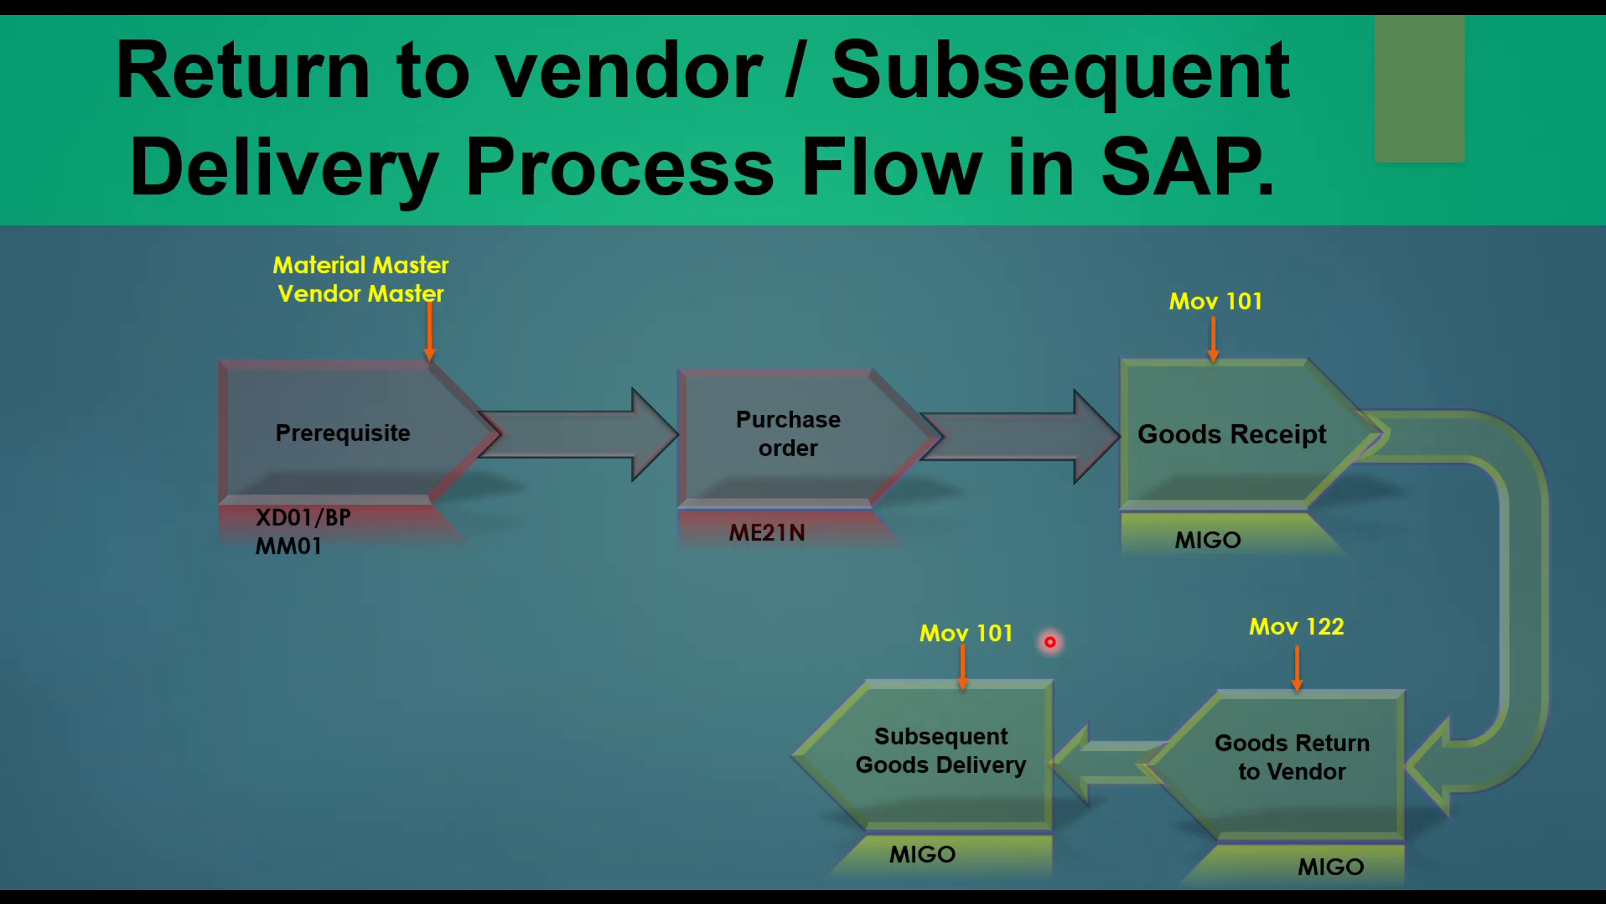
Switch back to the SAP goods movement window and load the posted return document for an A06 Subsequent Delivery.
key(alt+Tab)
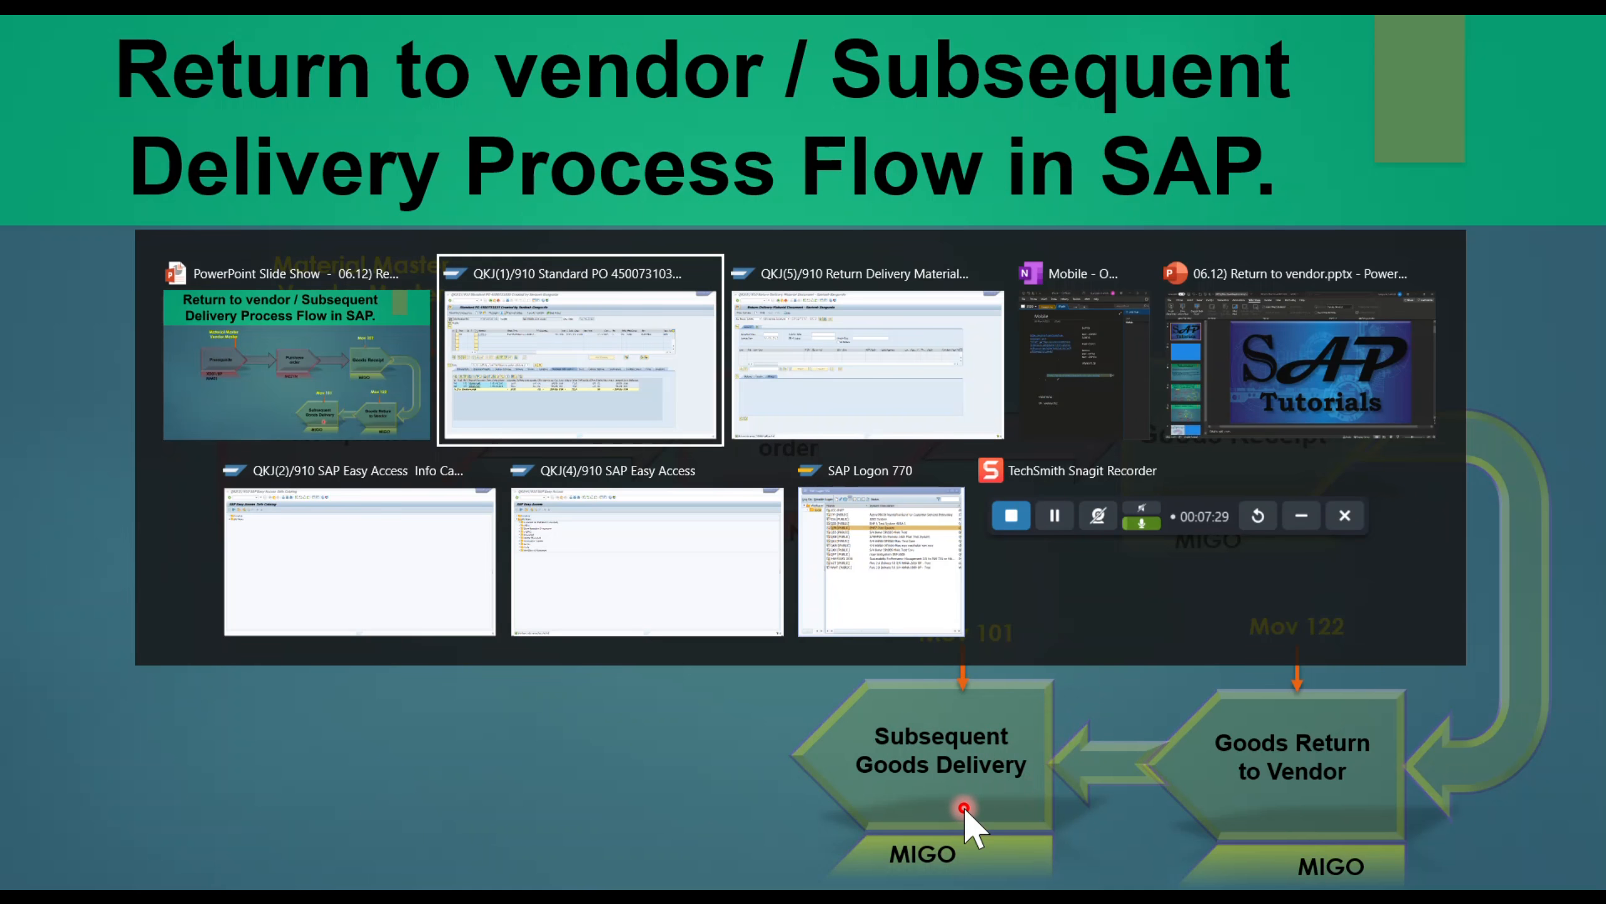
key(alt+Tab)
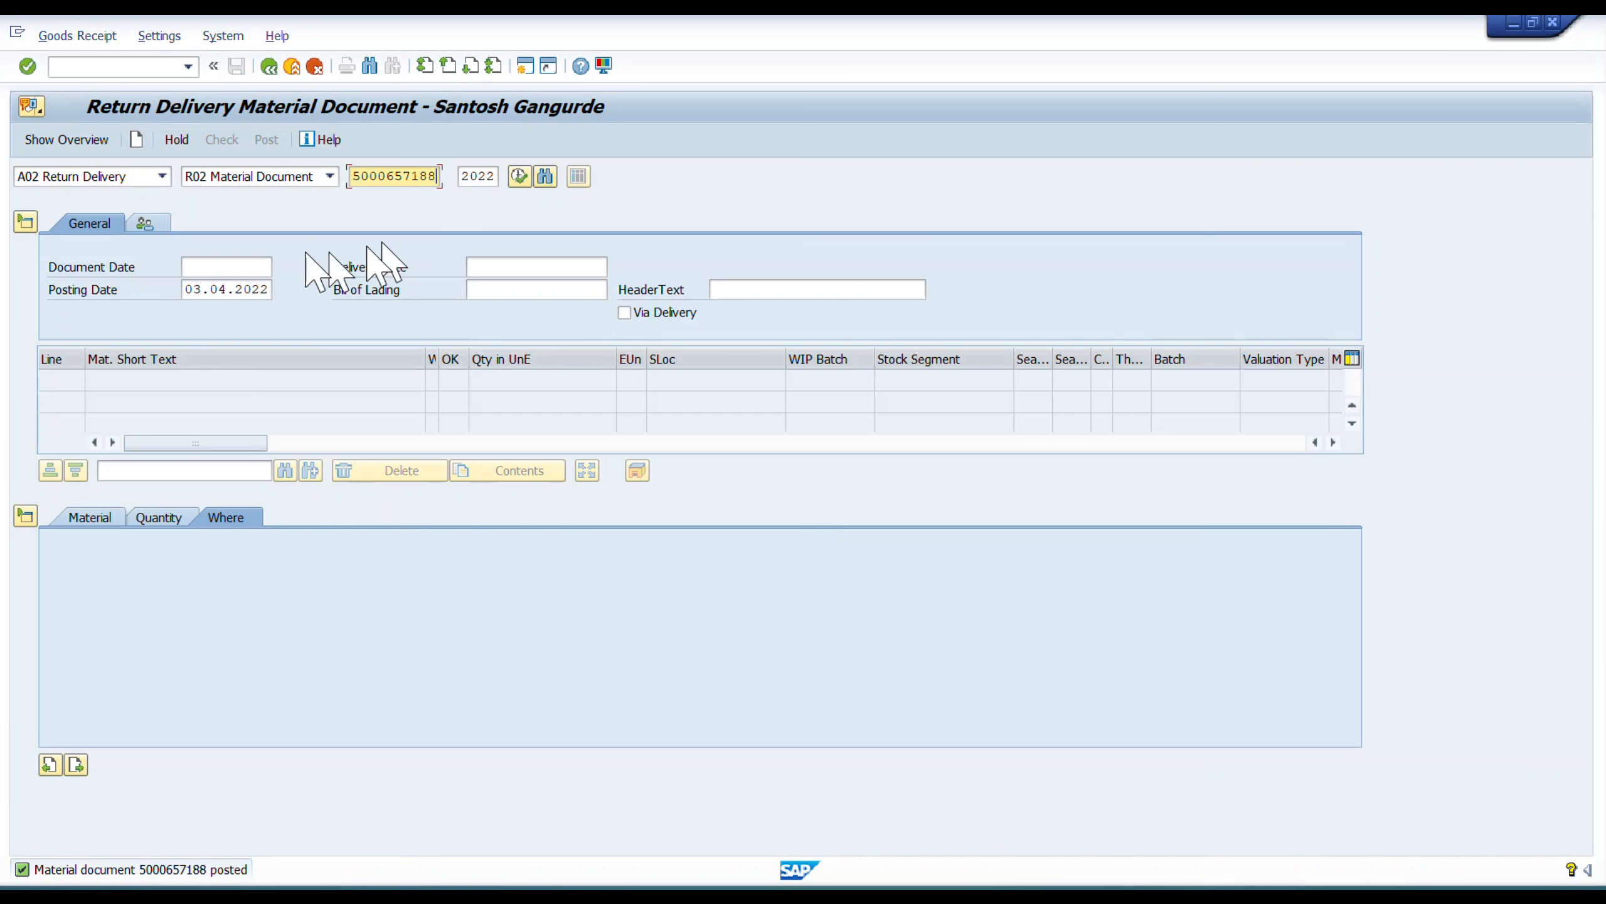
click(162, 177)
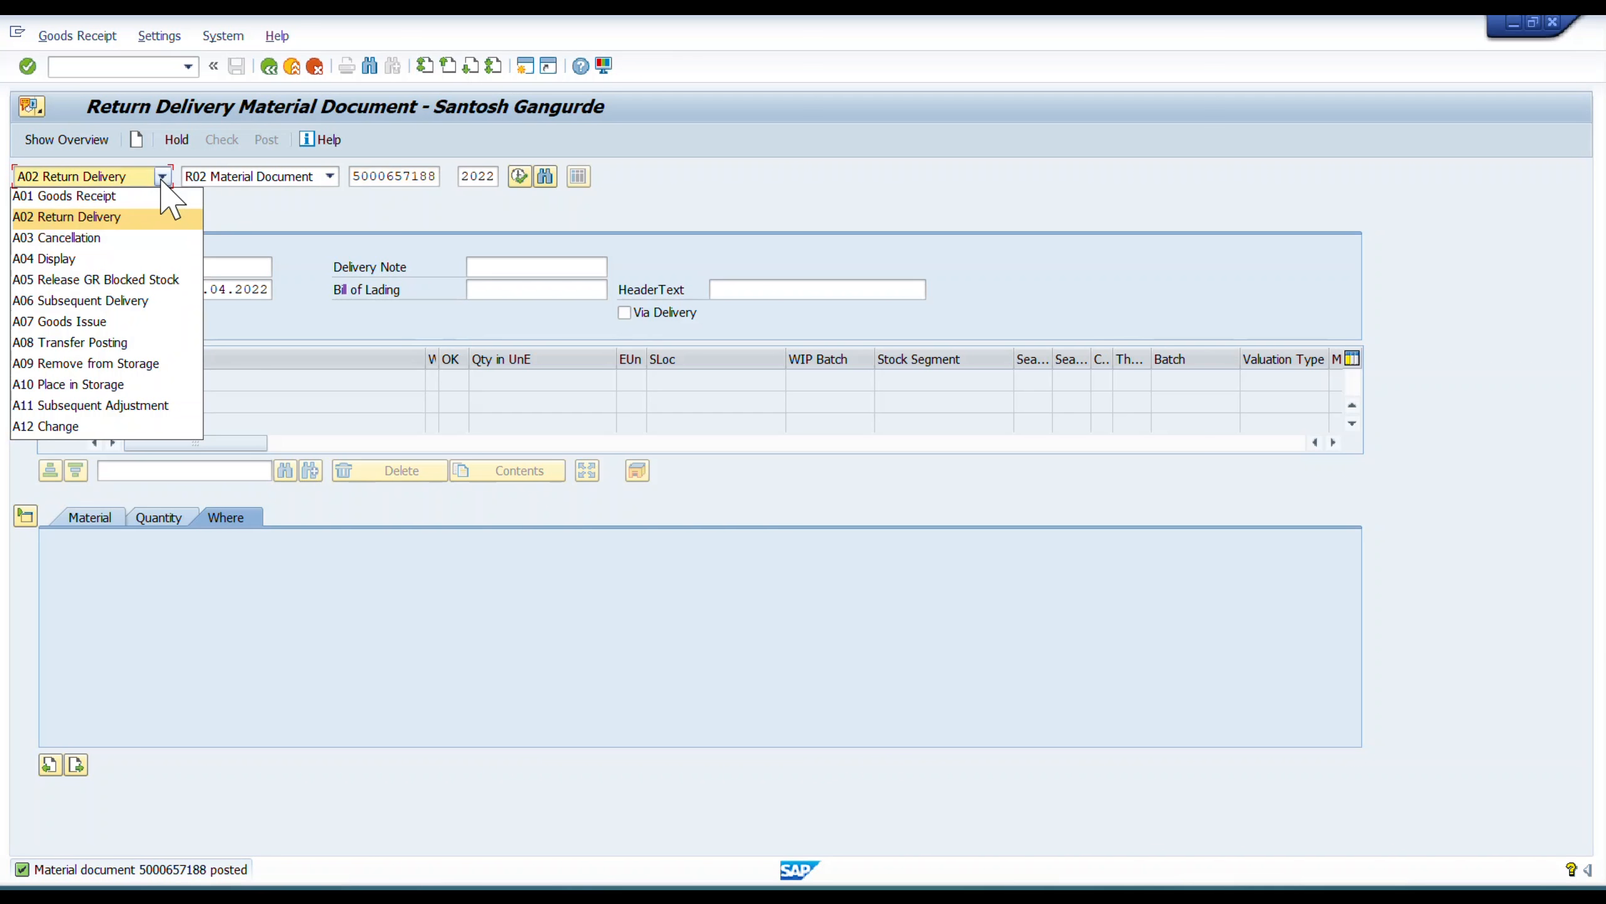
click(111, 302)
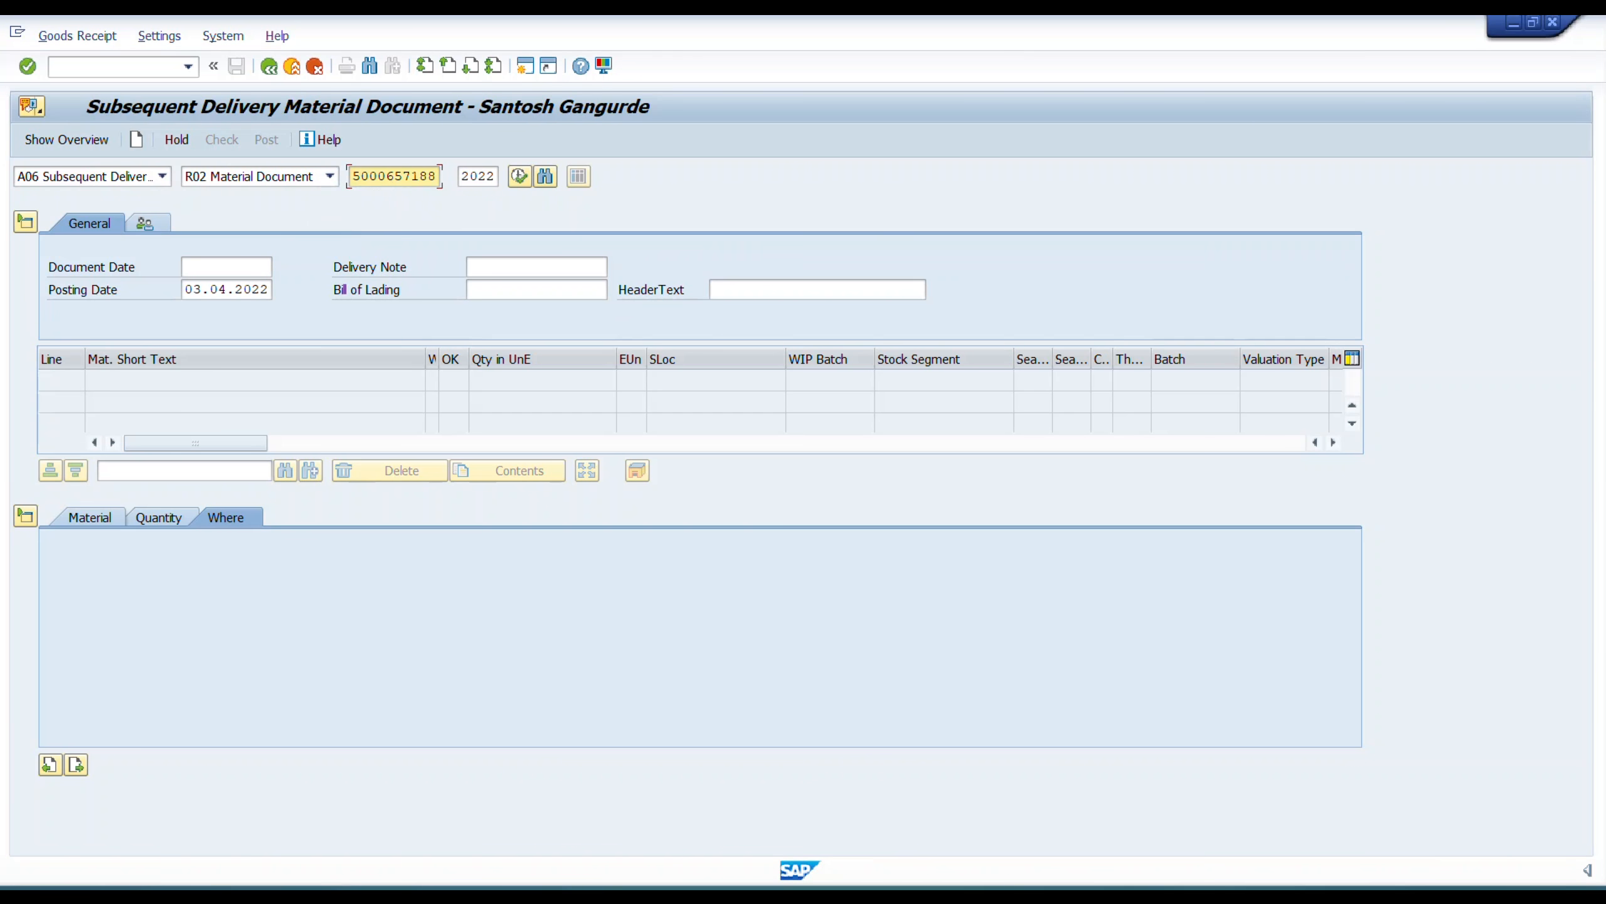
key(Return)
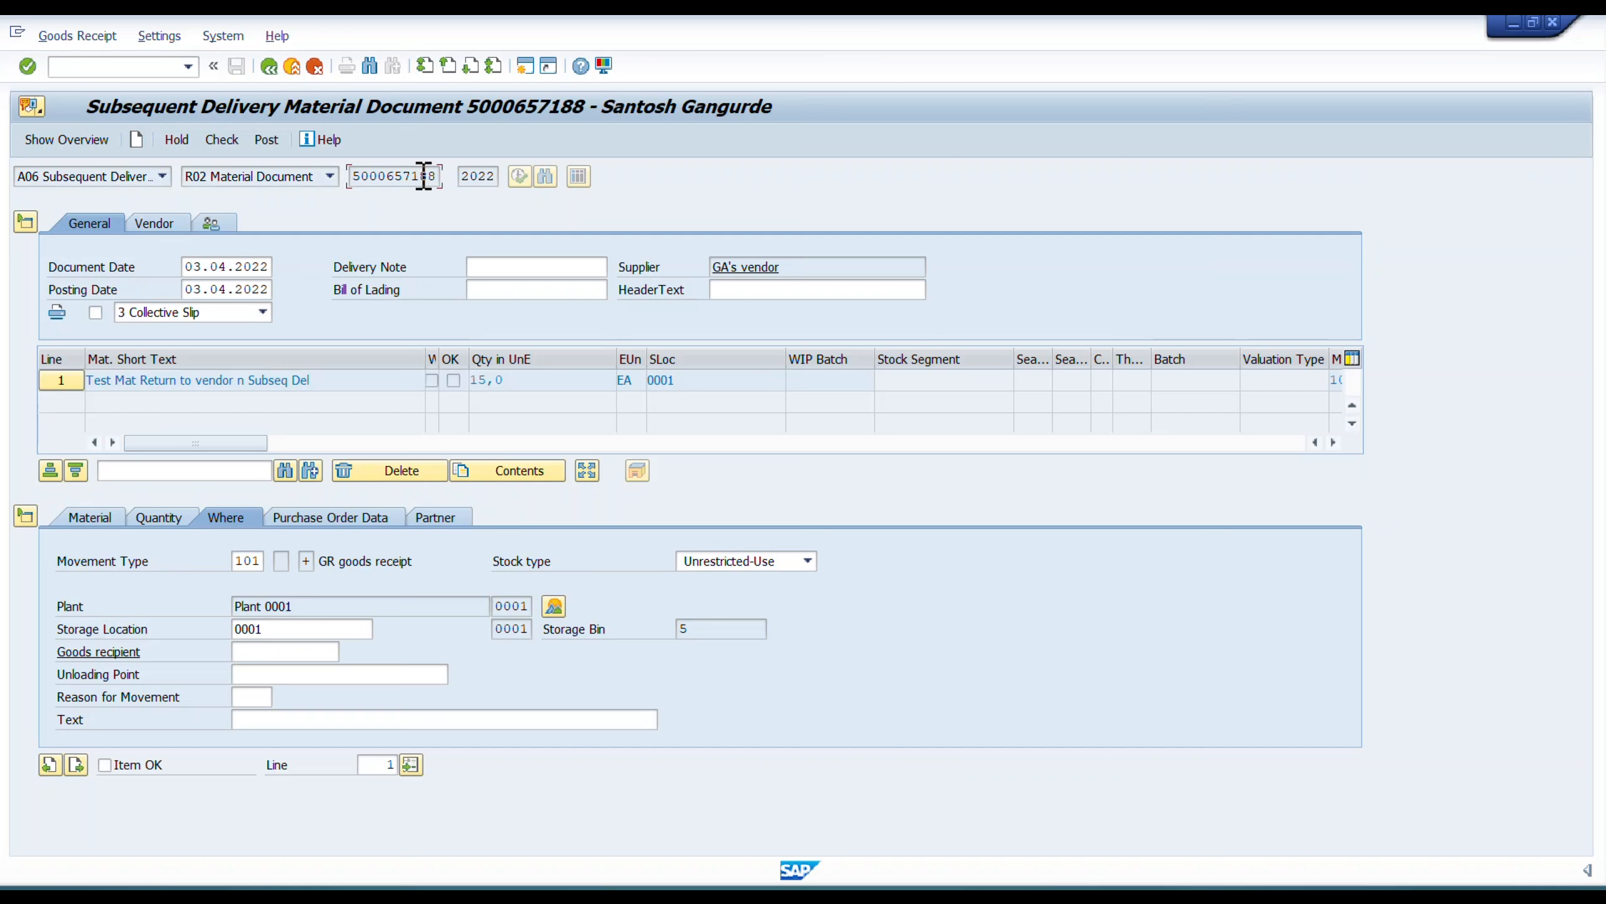
Review the subsequent delivery's quantity and movement type, mark the item OK, and check and post the document.
click(441, 176)
click(166, 517)
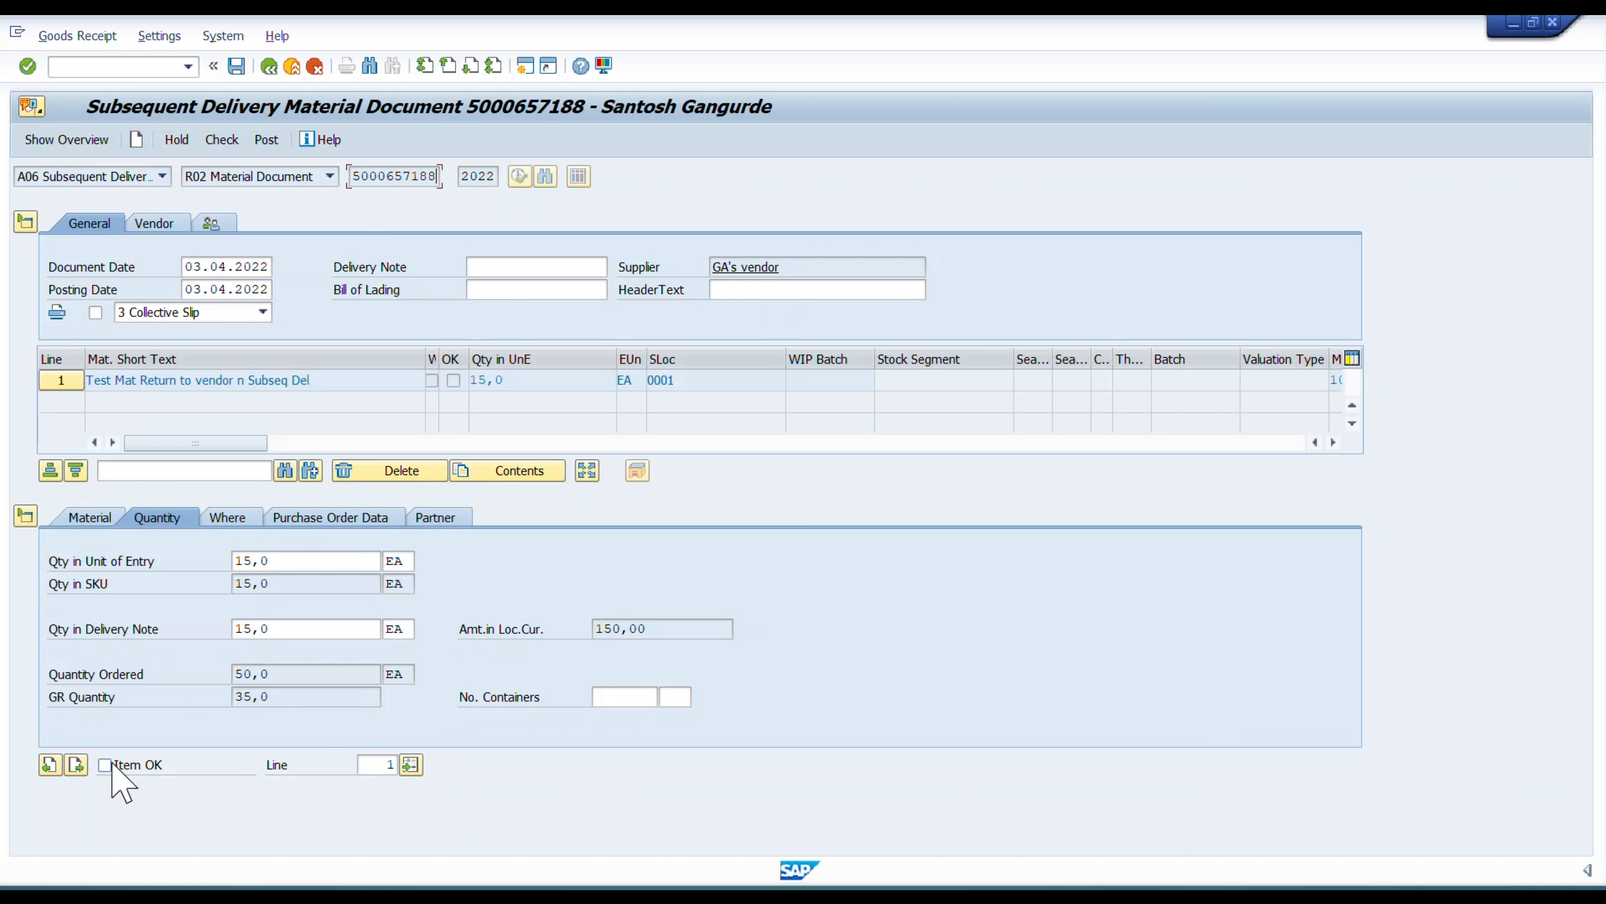
click(233, 519)
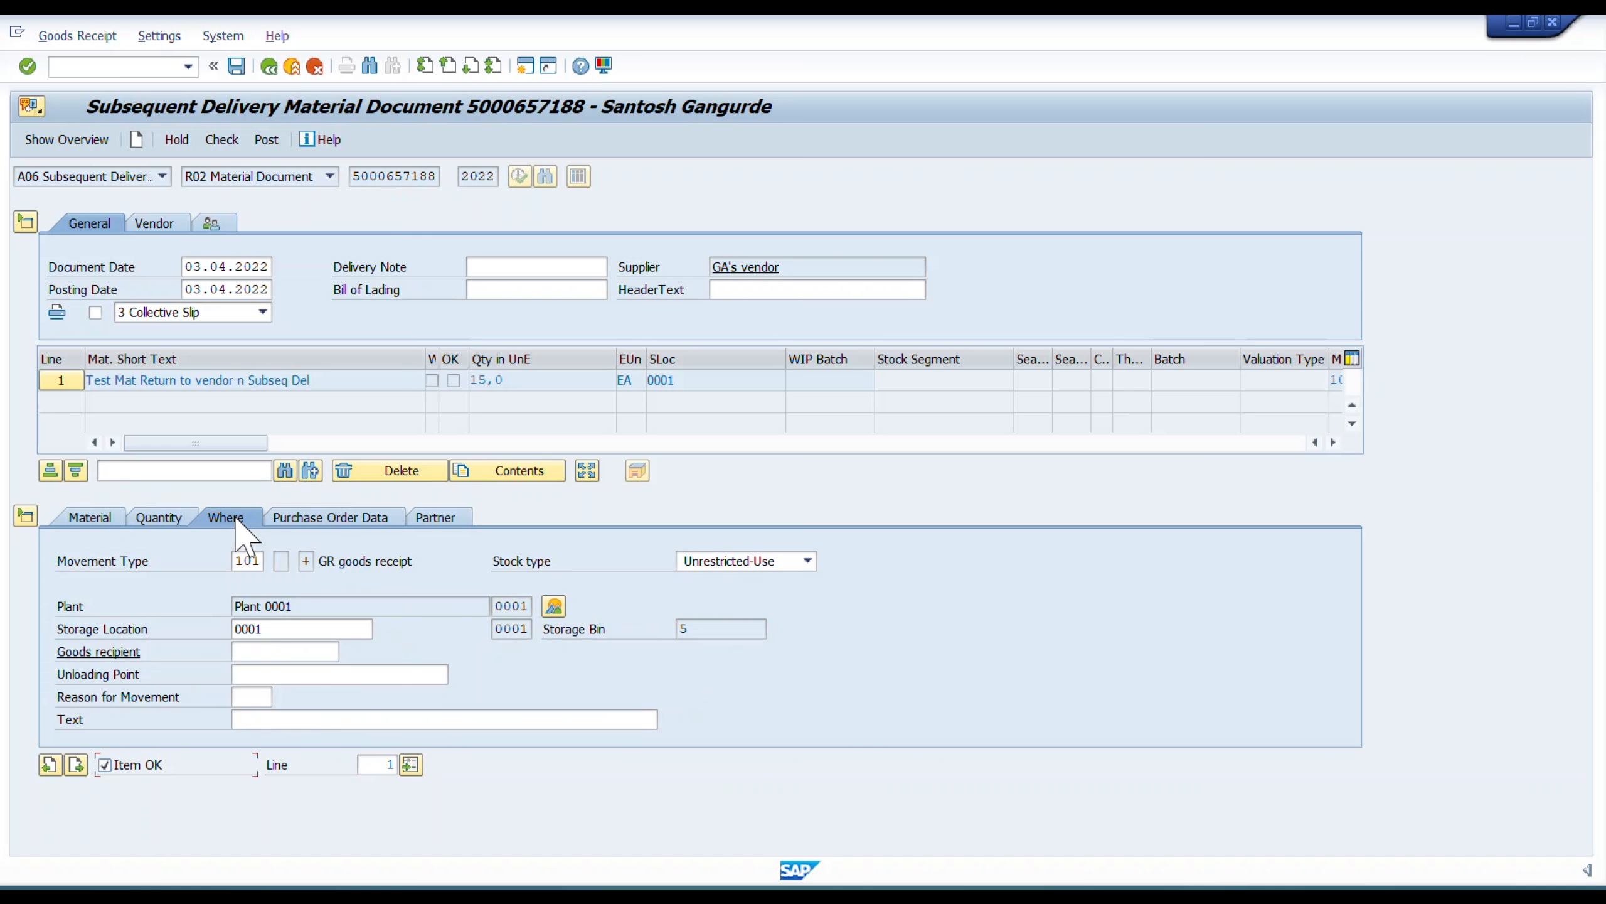
click(256, 561)
click(231, 141)
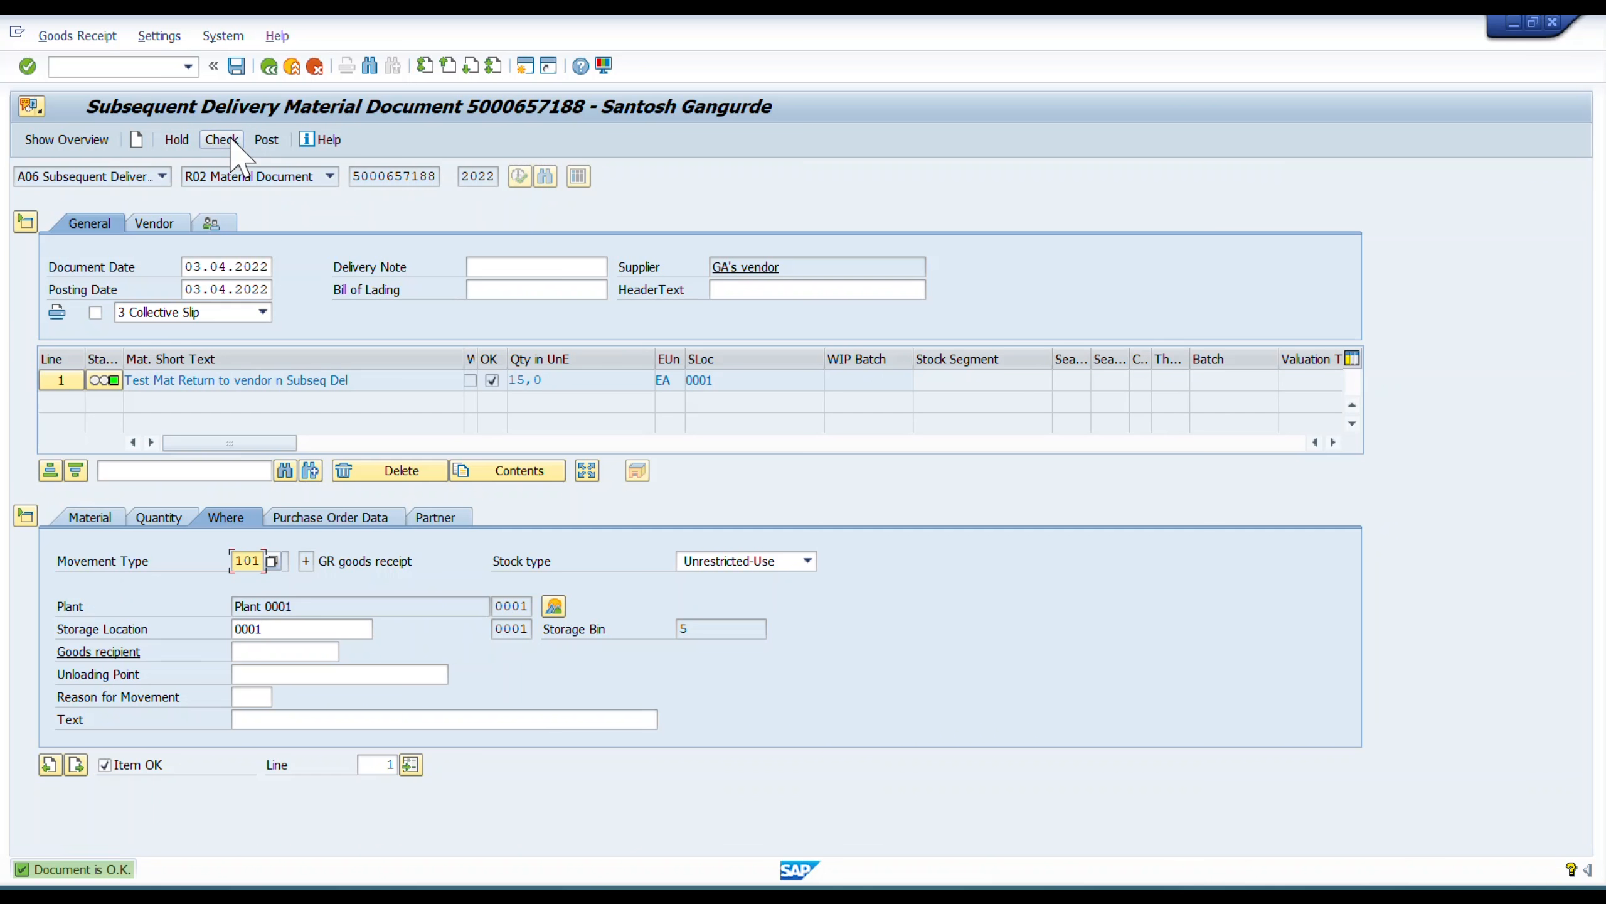
click(237, 66)
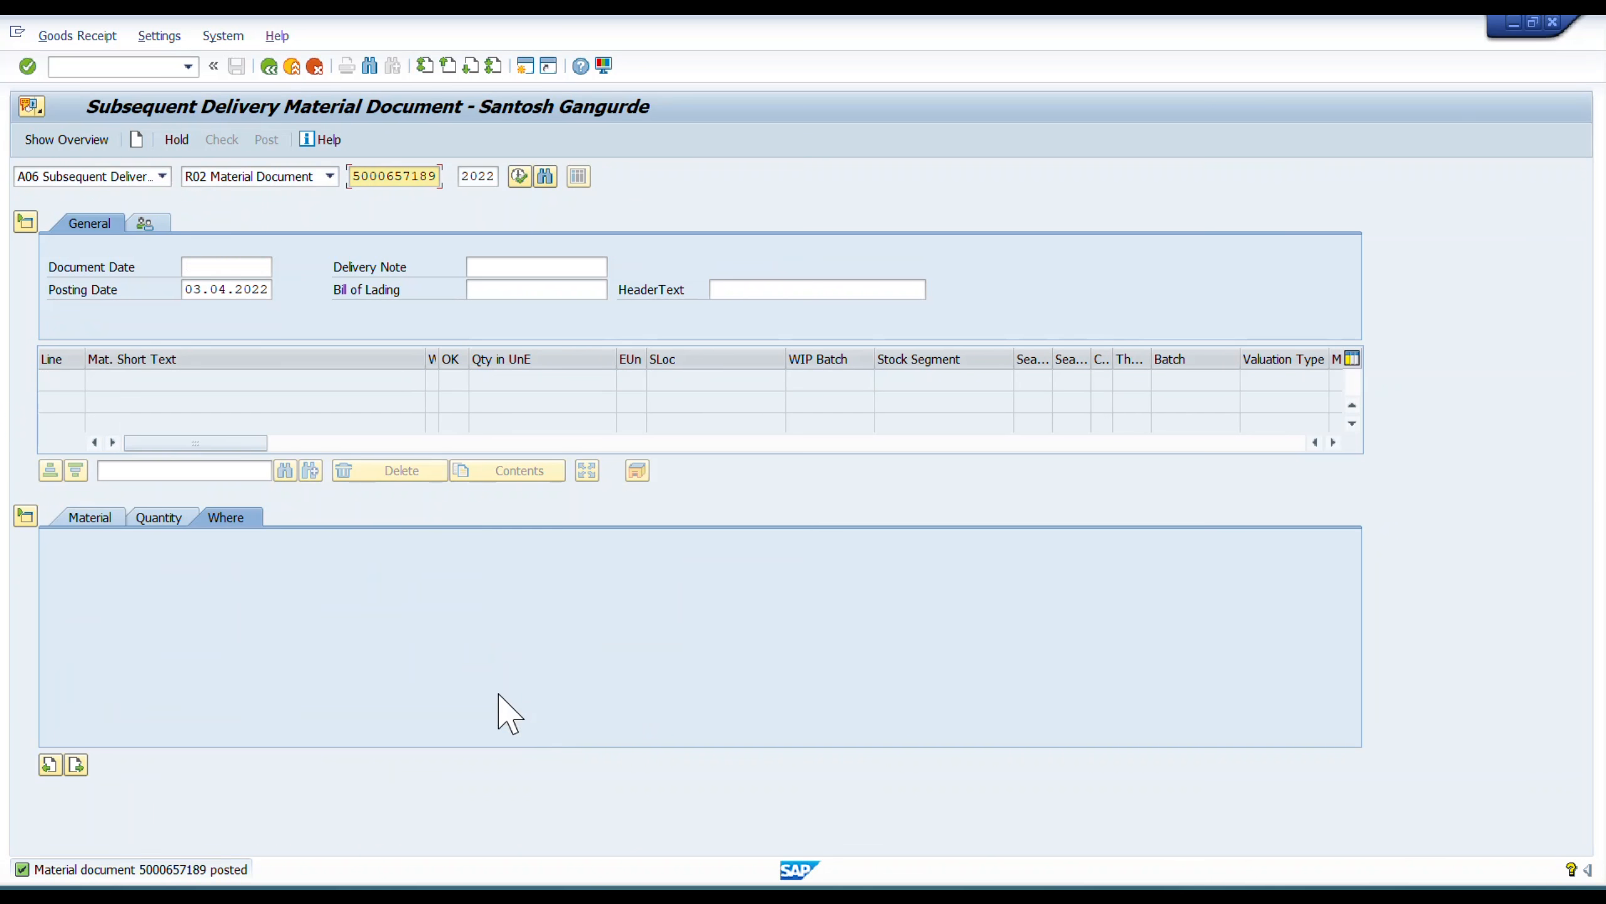
Switch to the purchase order window, reload the order, and examine the receipt, return and subsequent delivery lines in its history.
key(alt+Tab)
key(alt+Tab)
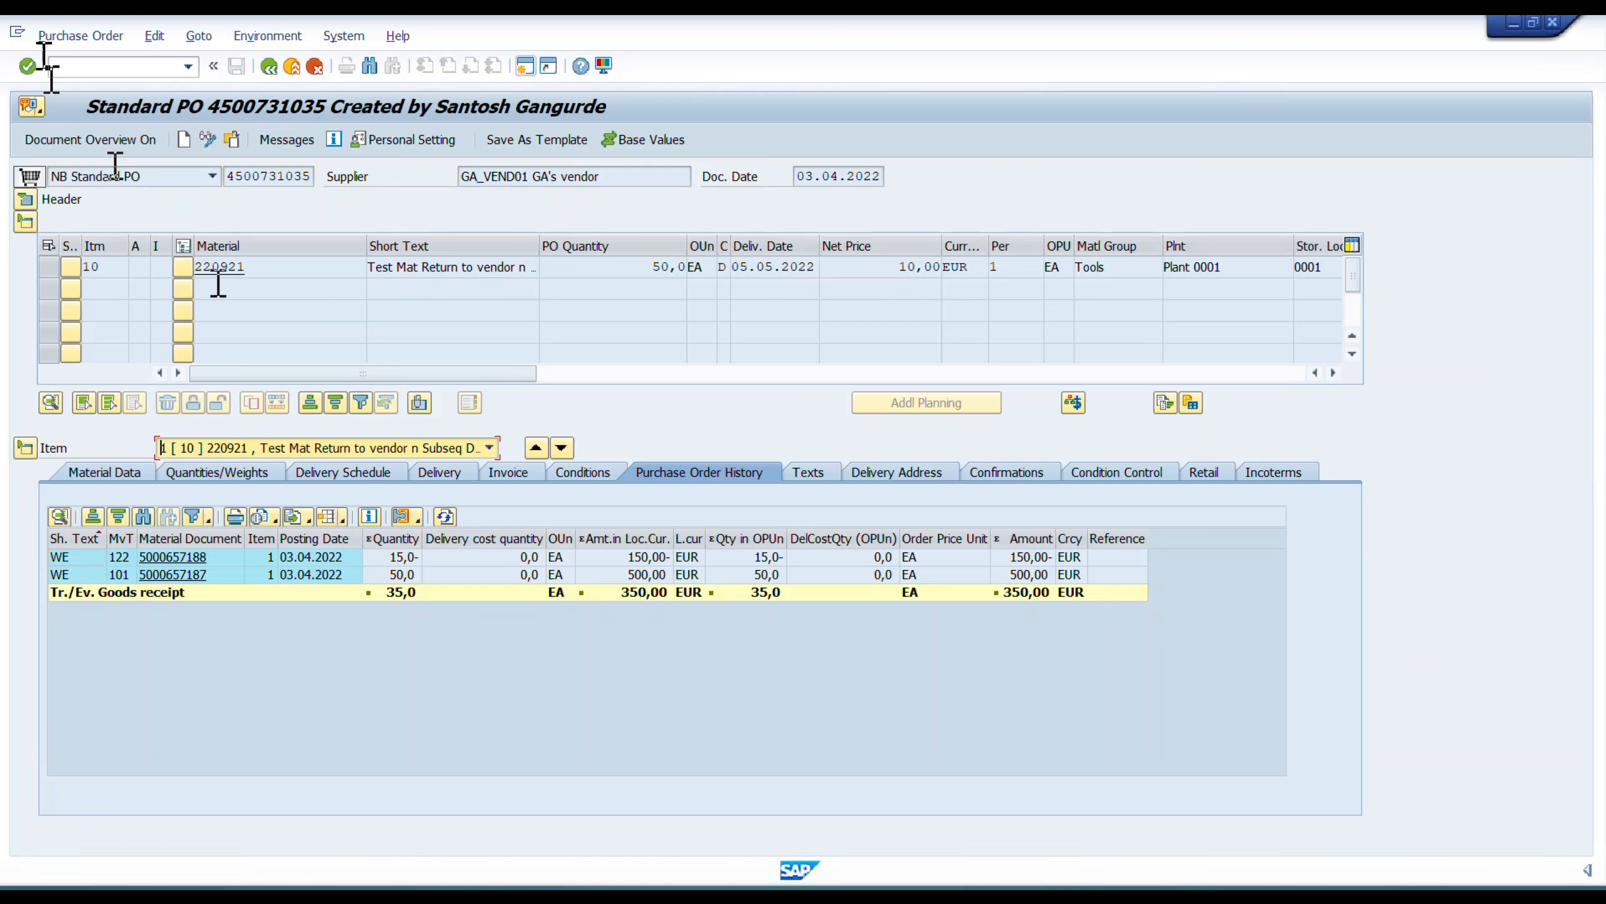
click(232, 140)
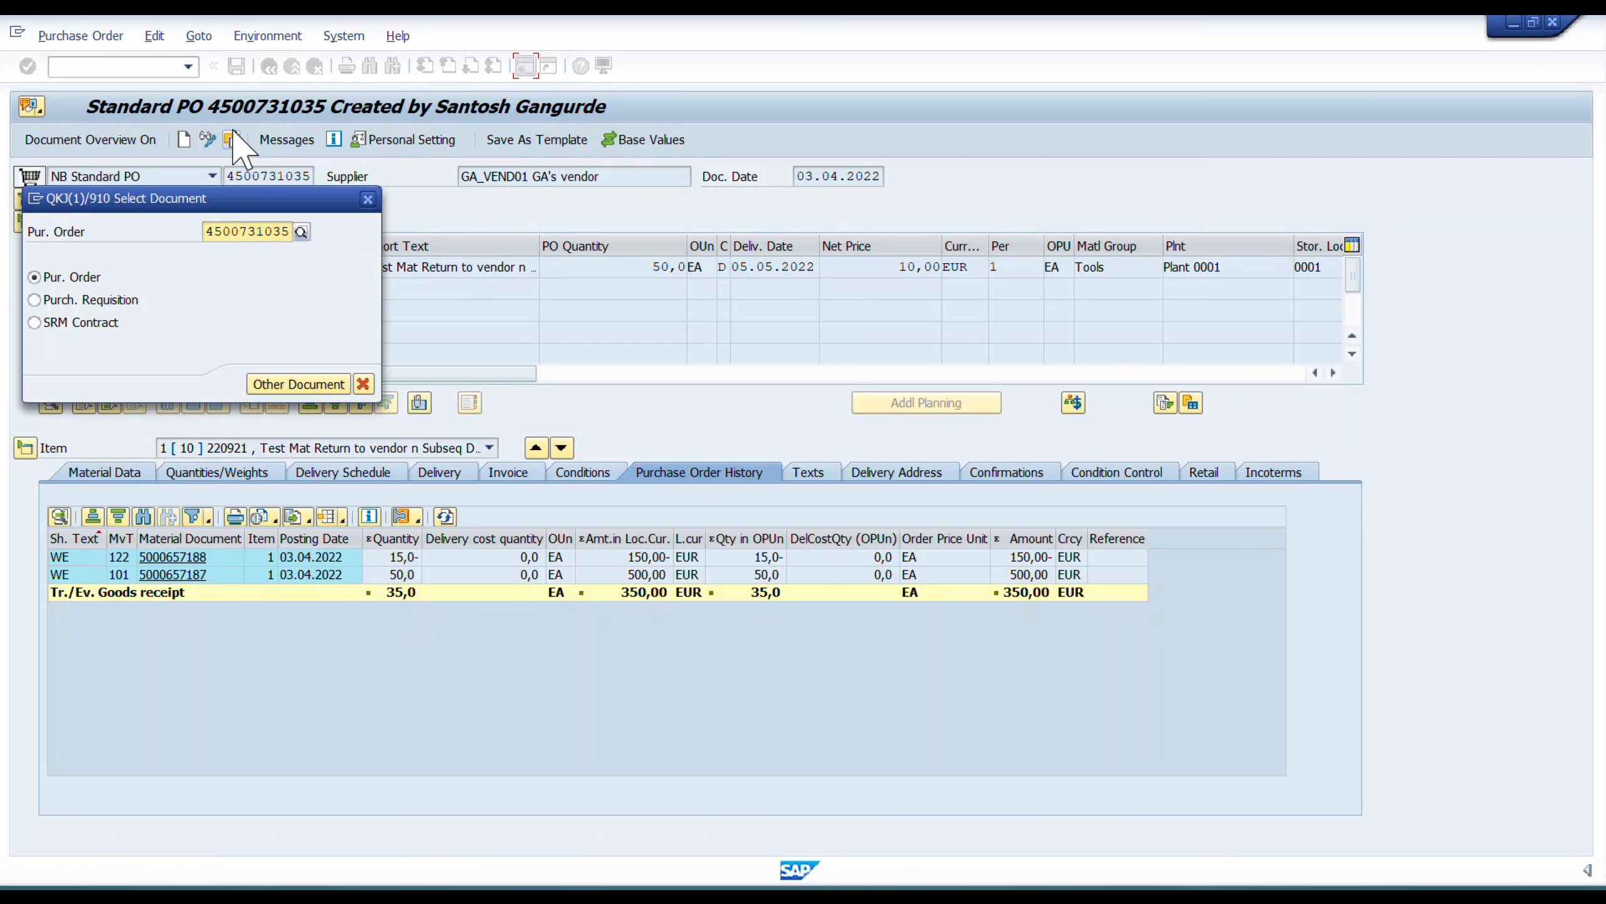
key(Return)
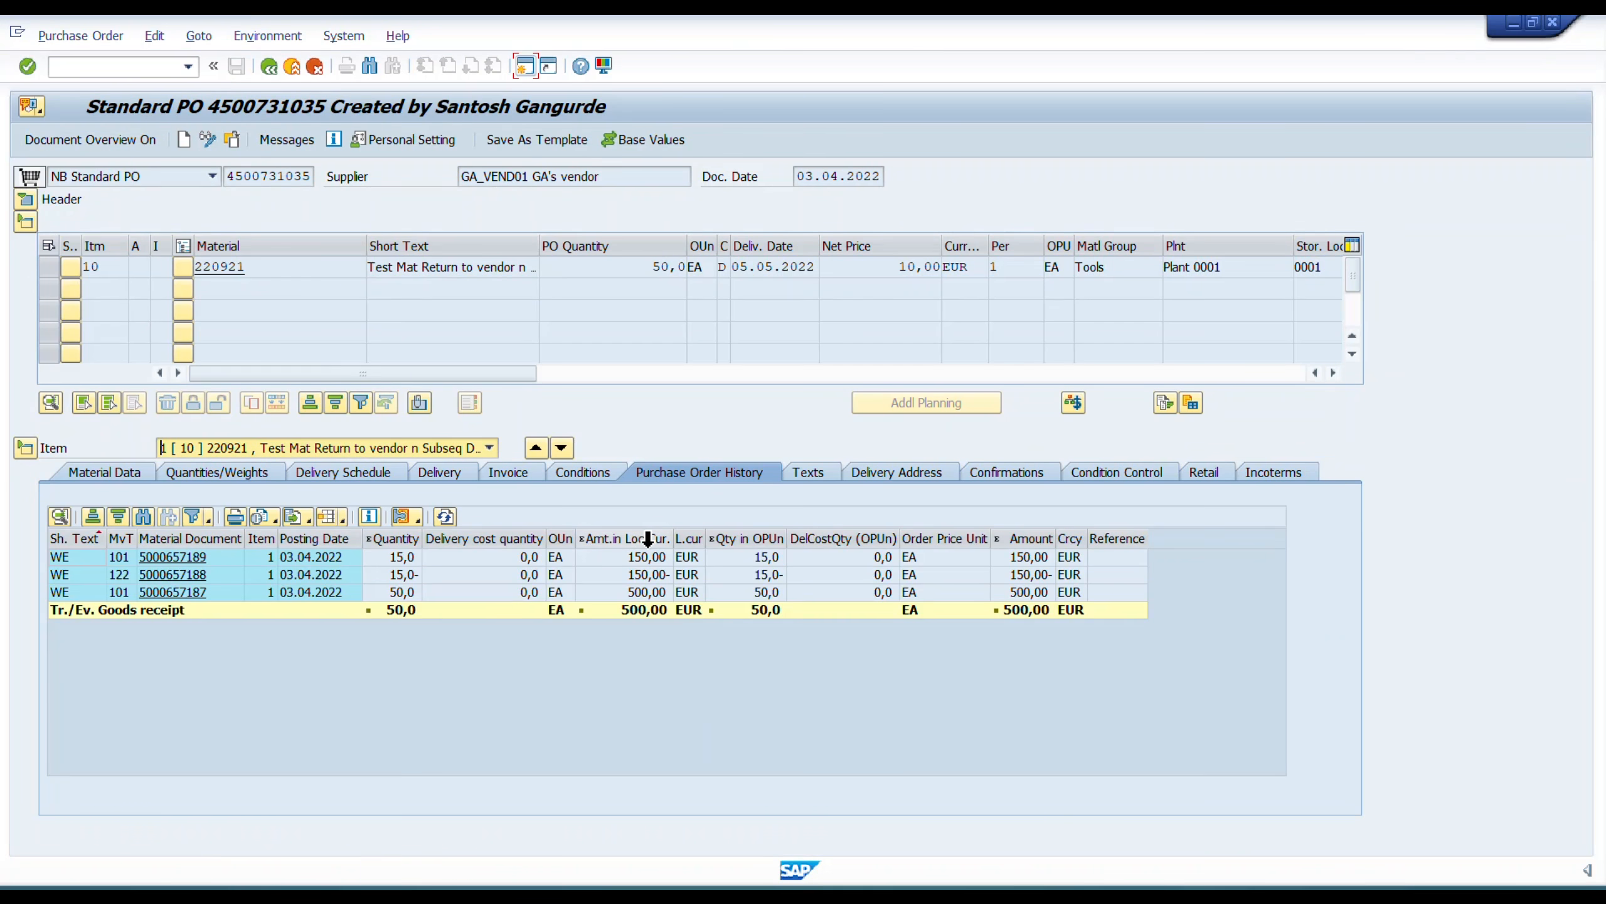
click(319, 593)
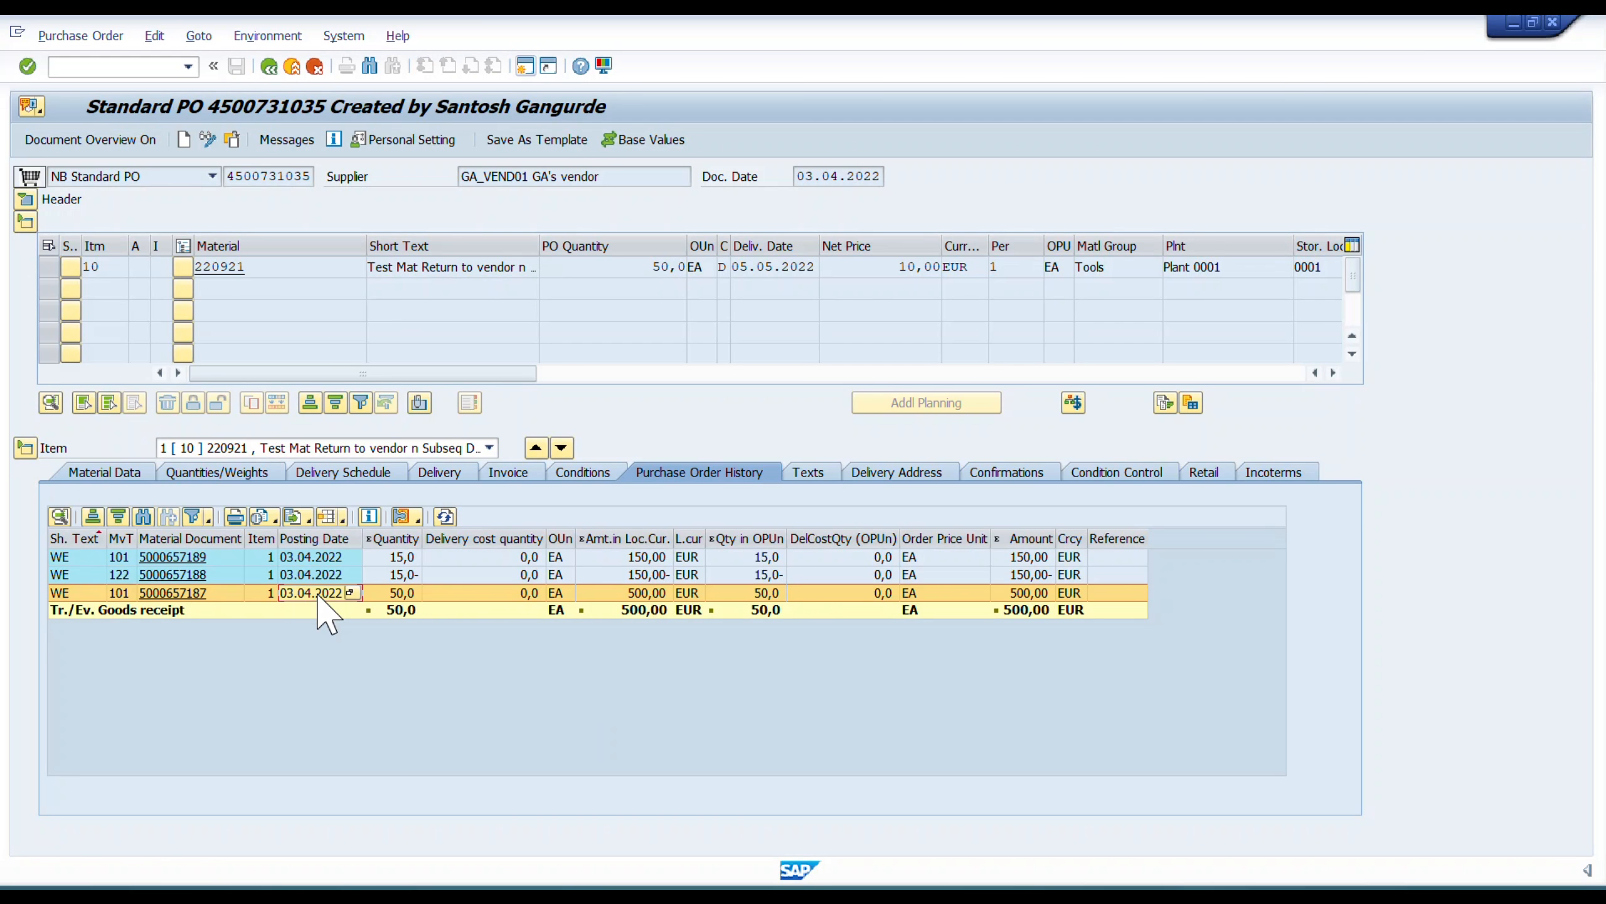
click(473, 593)
click(463, 577)
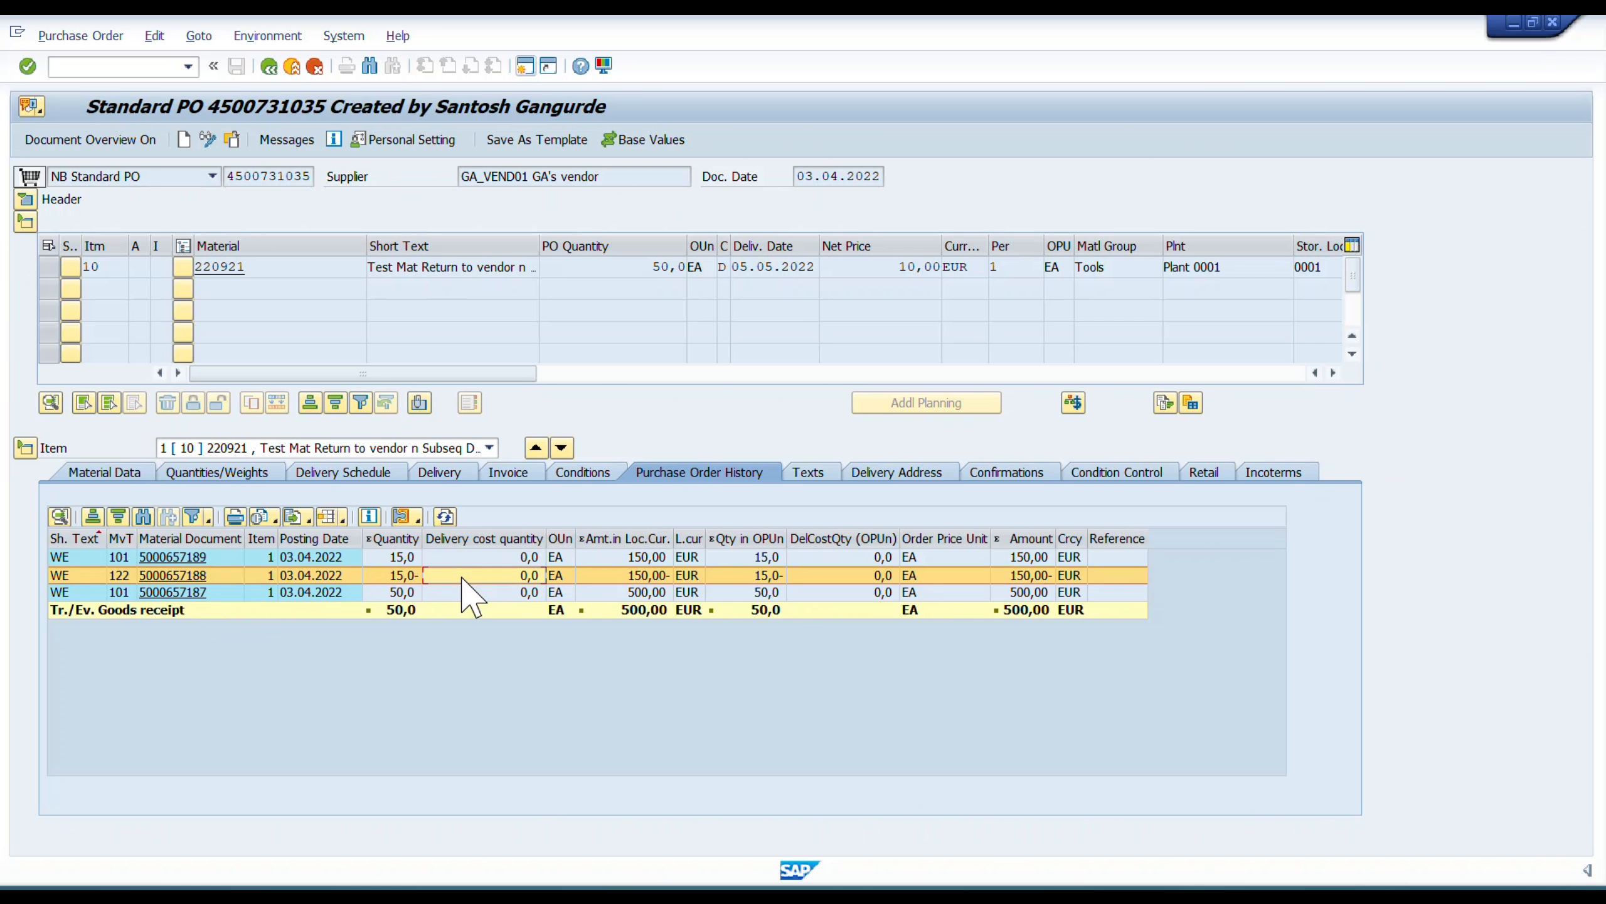
click(473, 557)
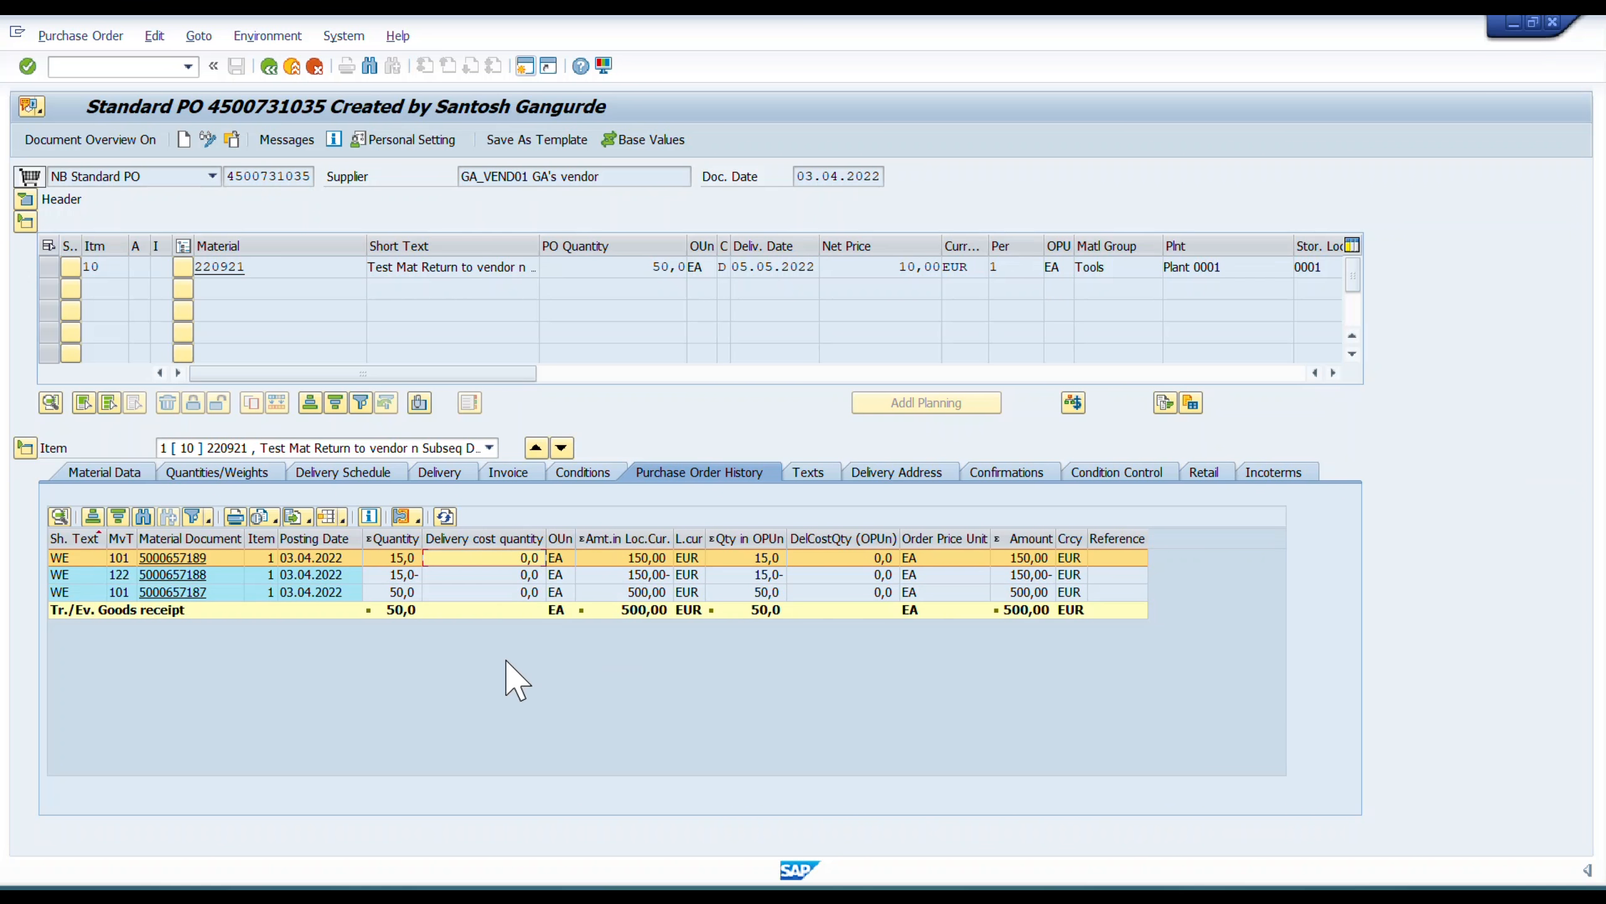
Switch to the PowerPoint slide show, reveal the Invoice Processing stage of the process flow, and return to the SAP purchase order.
key(alt+Tab)
key(alt+Tab)
key(Right)
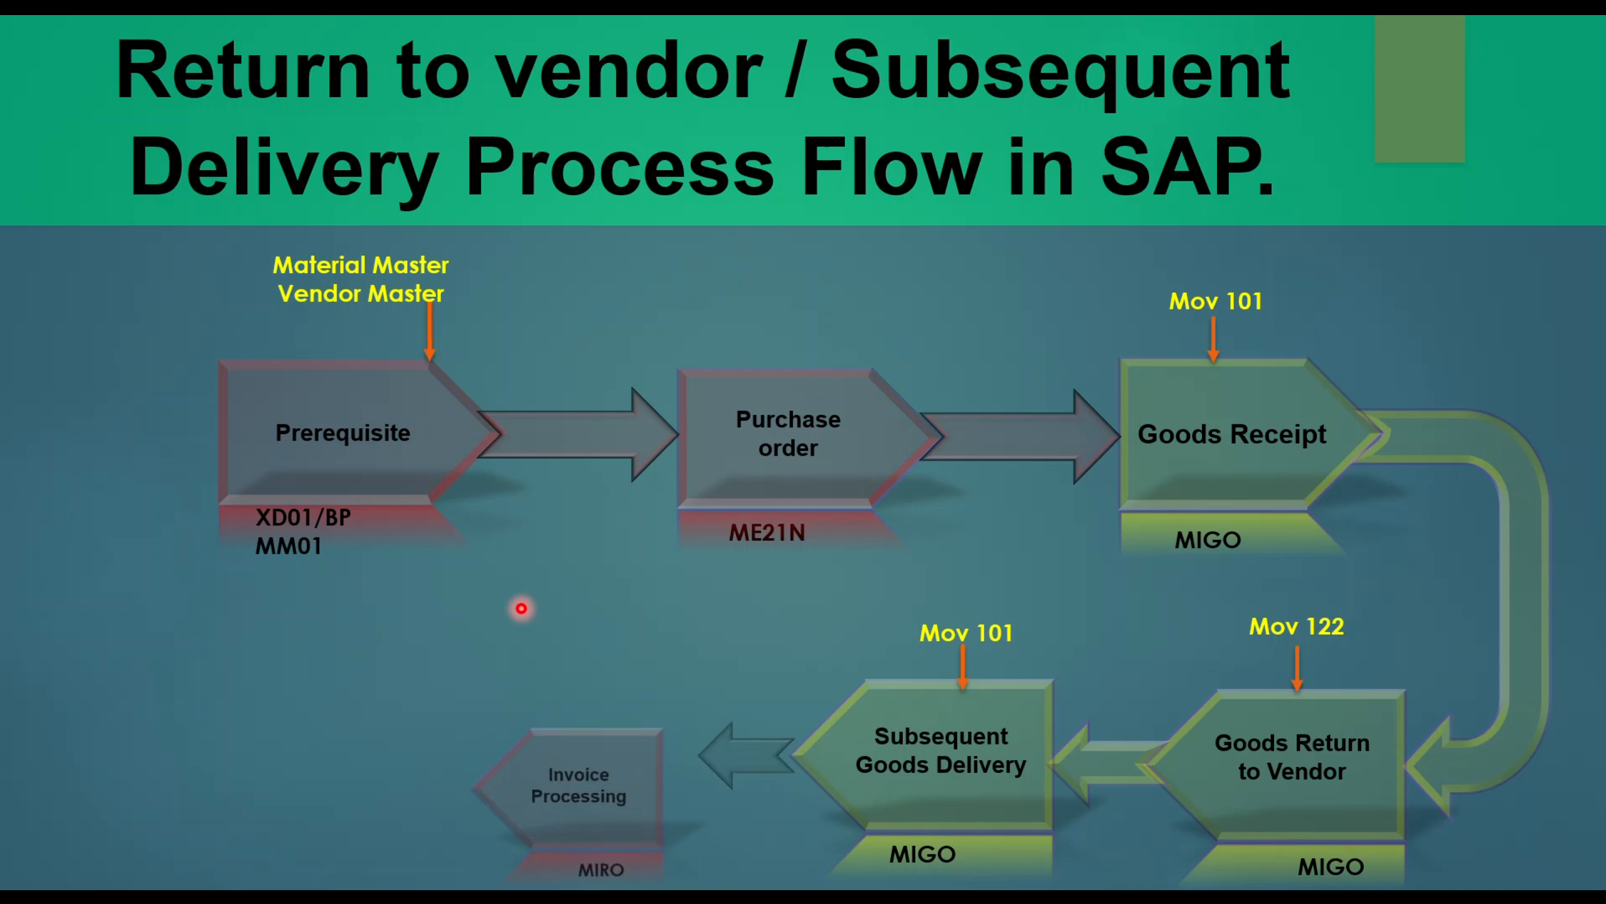
key(alt+Tab)
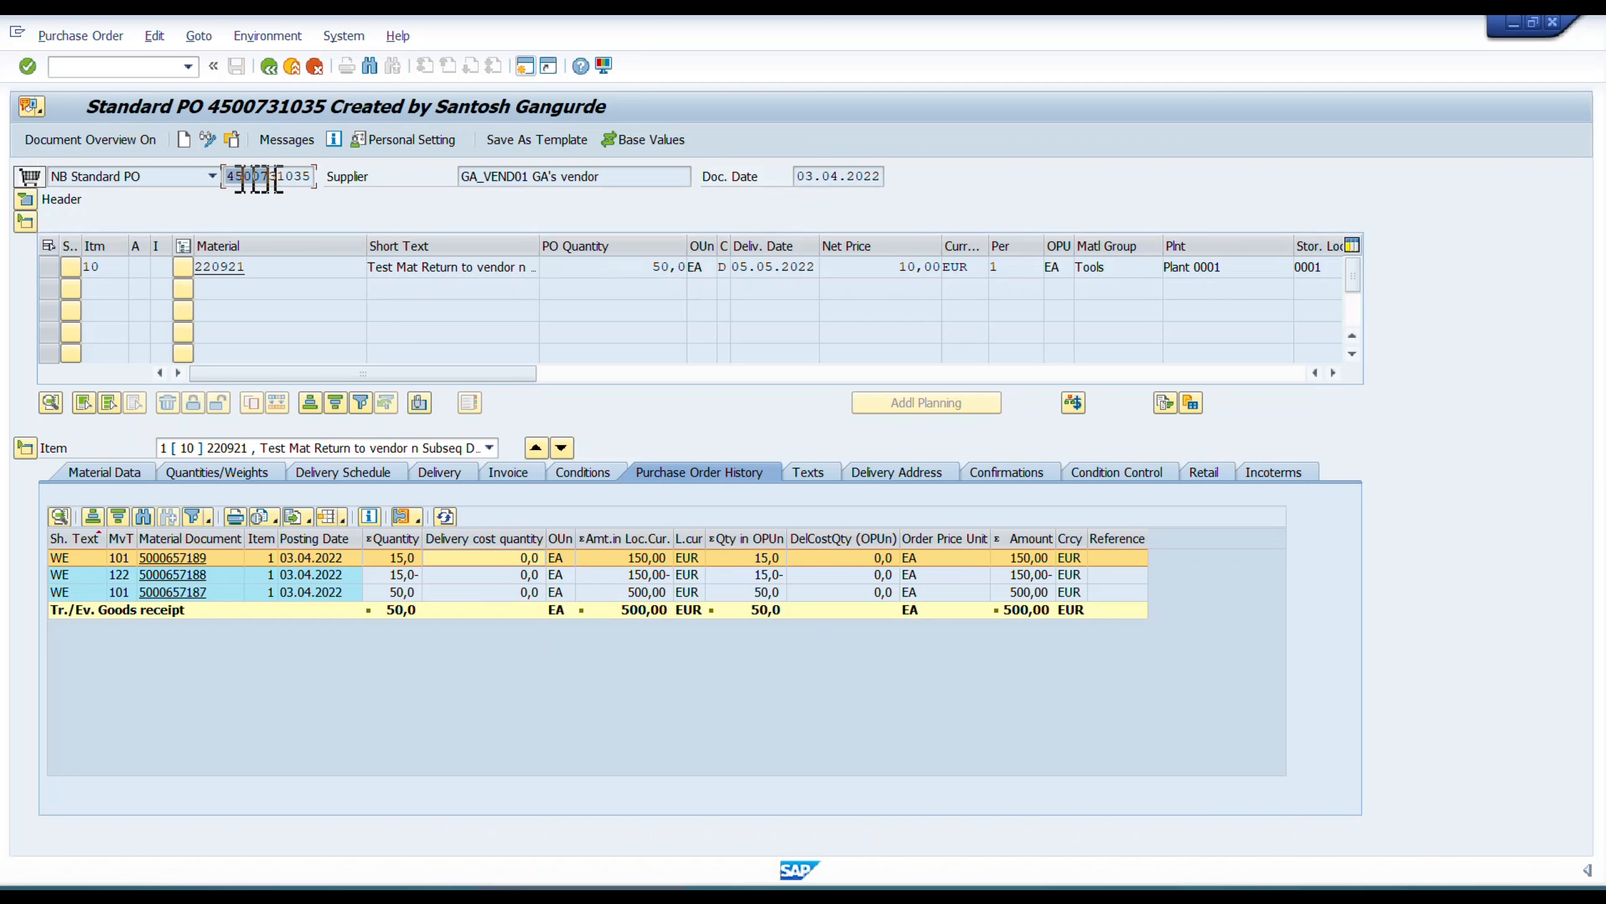
Open transaction MIRO and enter invoice date 03.04.2022, the purchase order number, and that same number with suffix _1 as the reference.
click(277, 70)
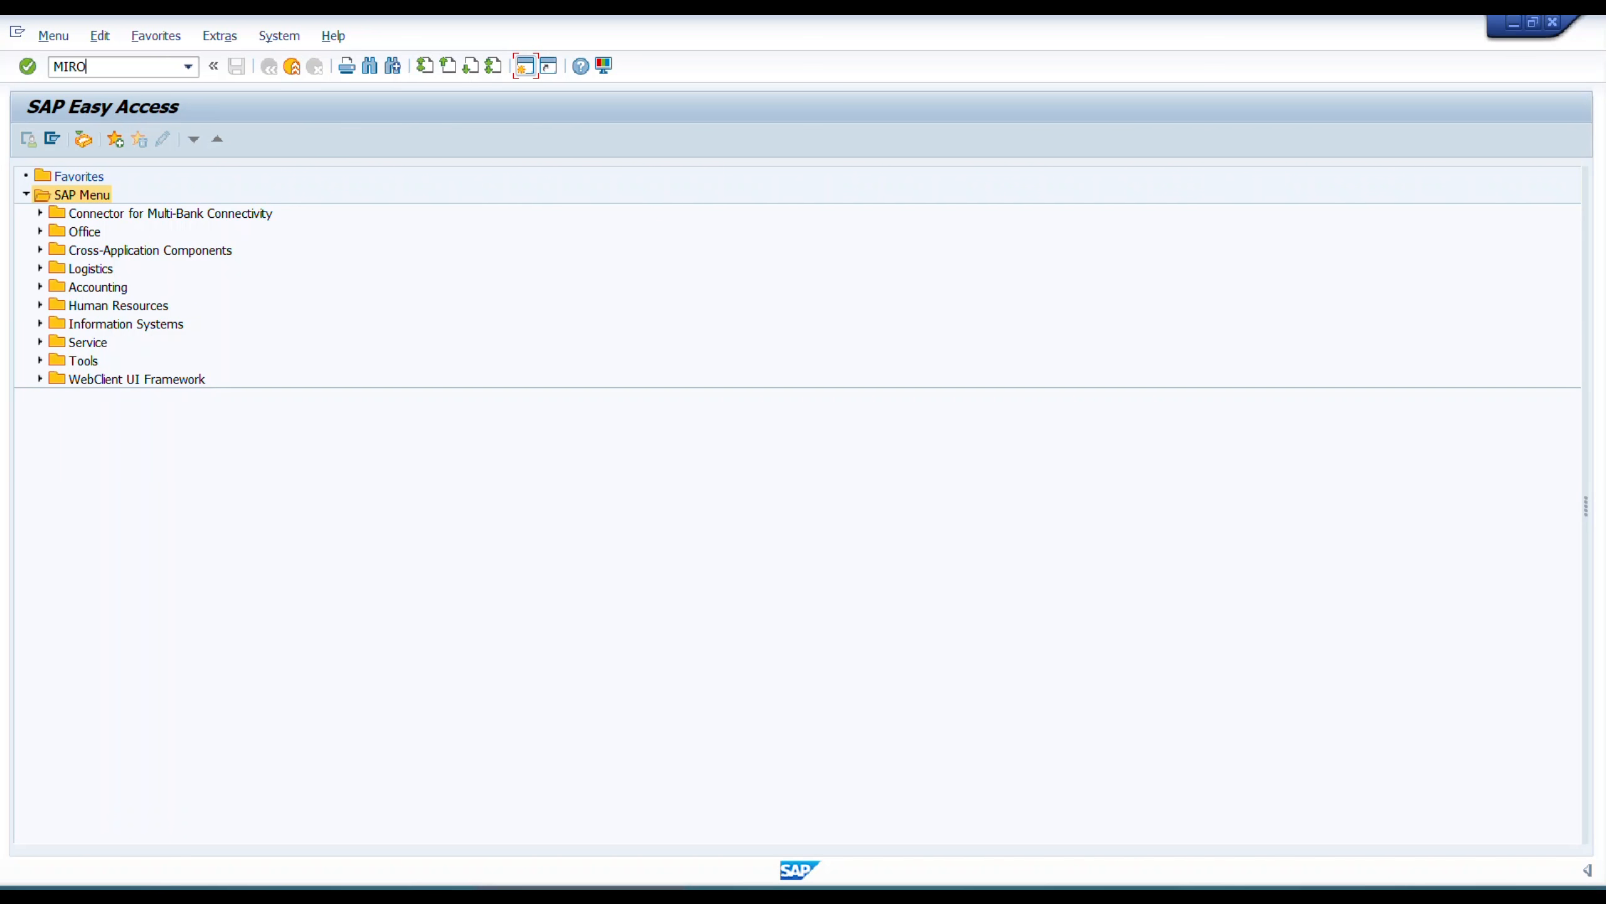
key(Return)
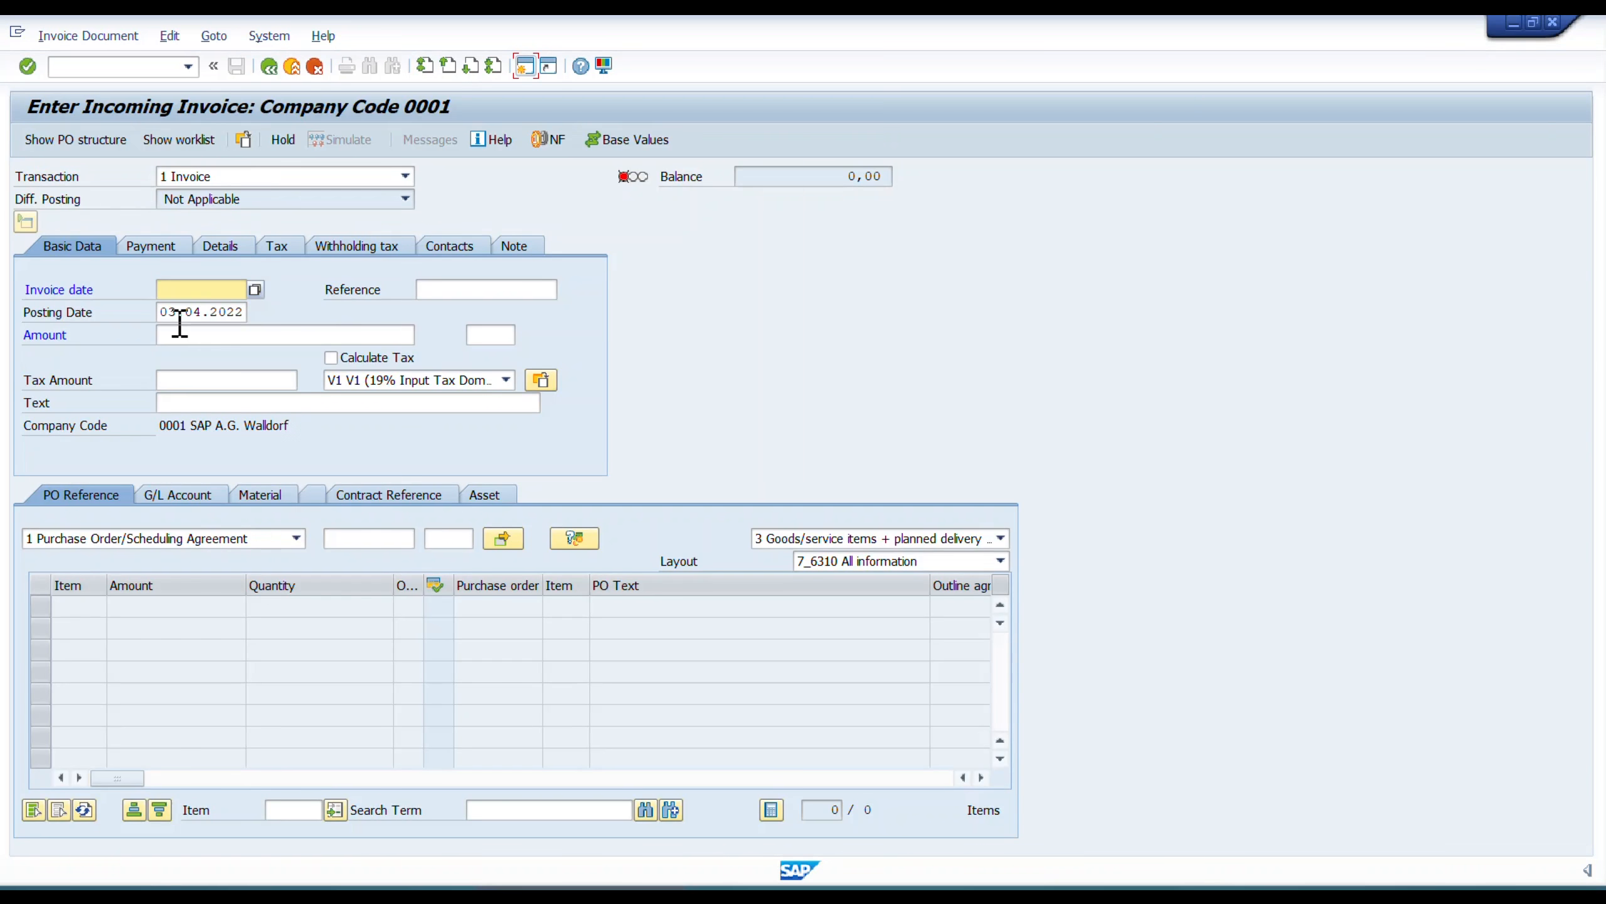
click(197, 289)
click(198, 310)
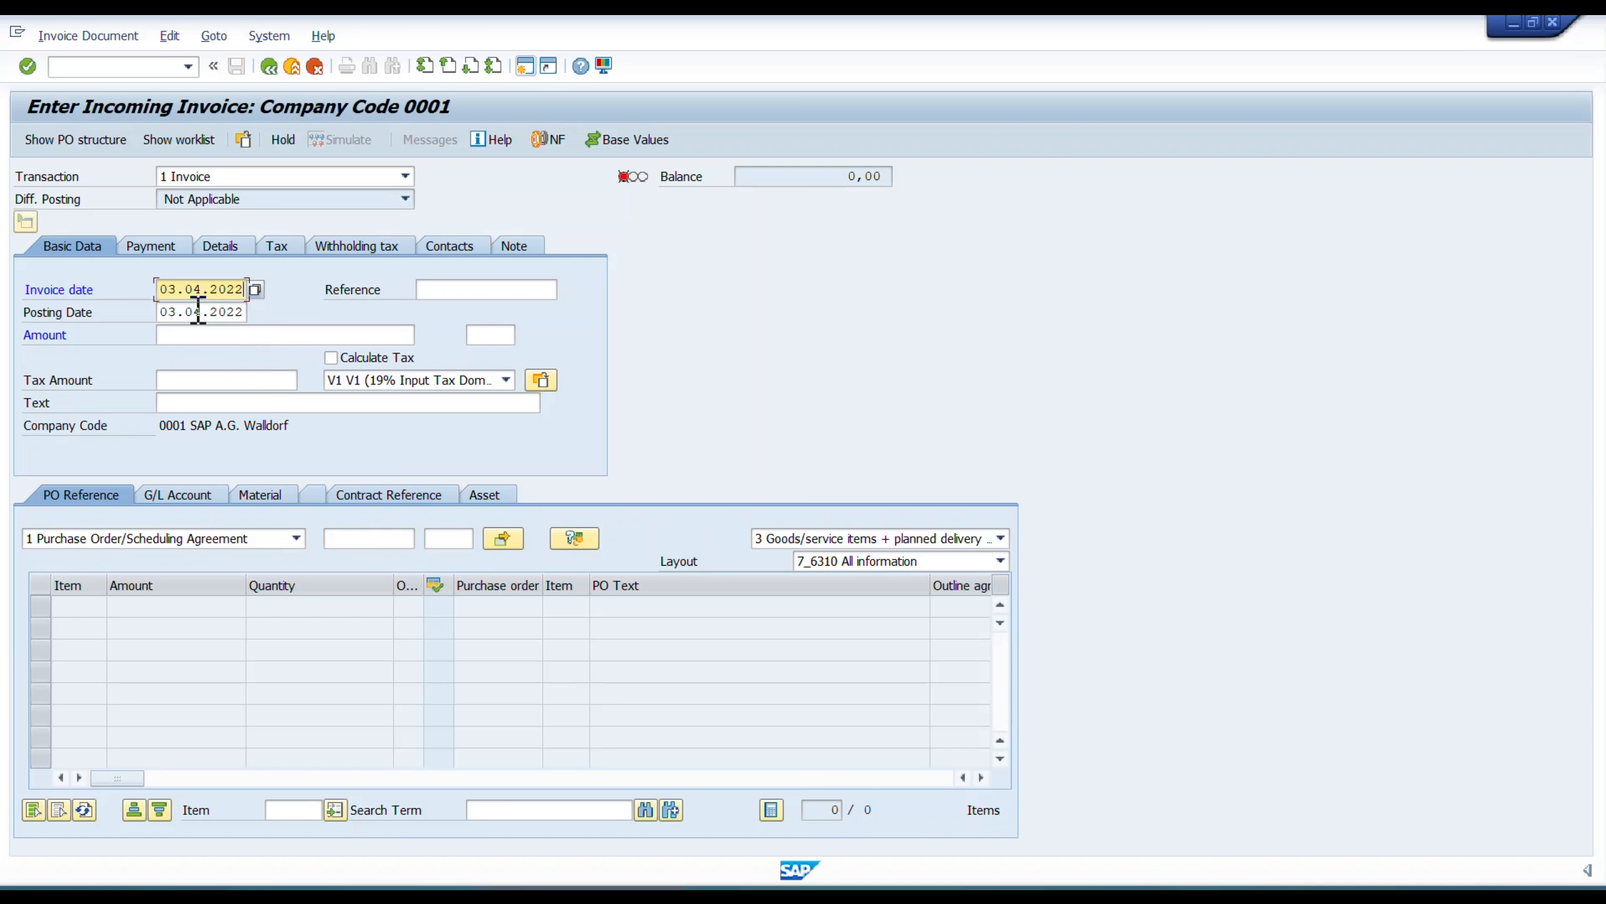
click(374, 542)
key(ctrl+v)
click(478, 296)
key(ctrl+v)
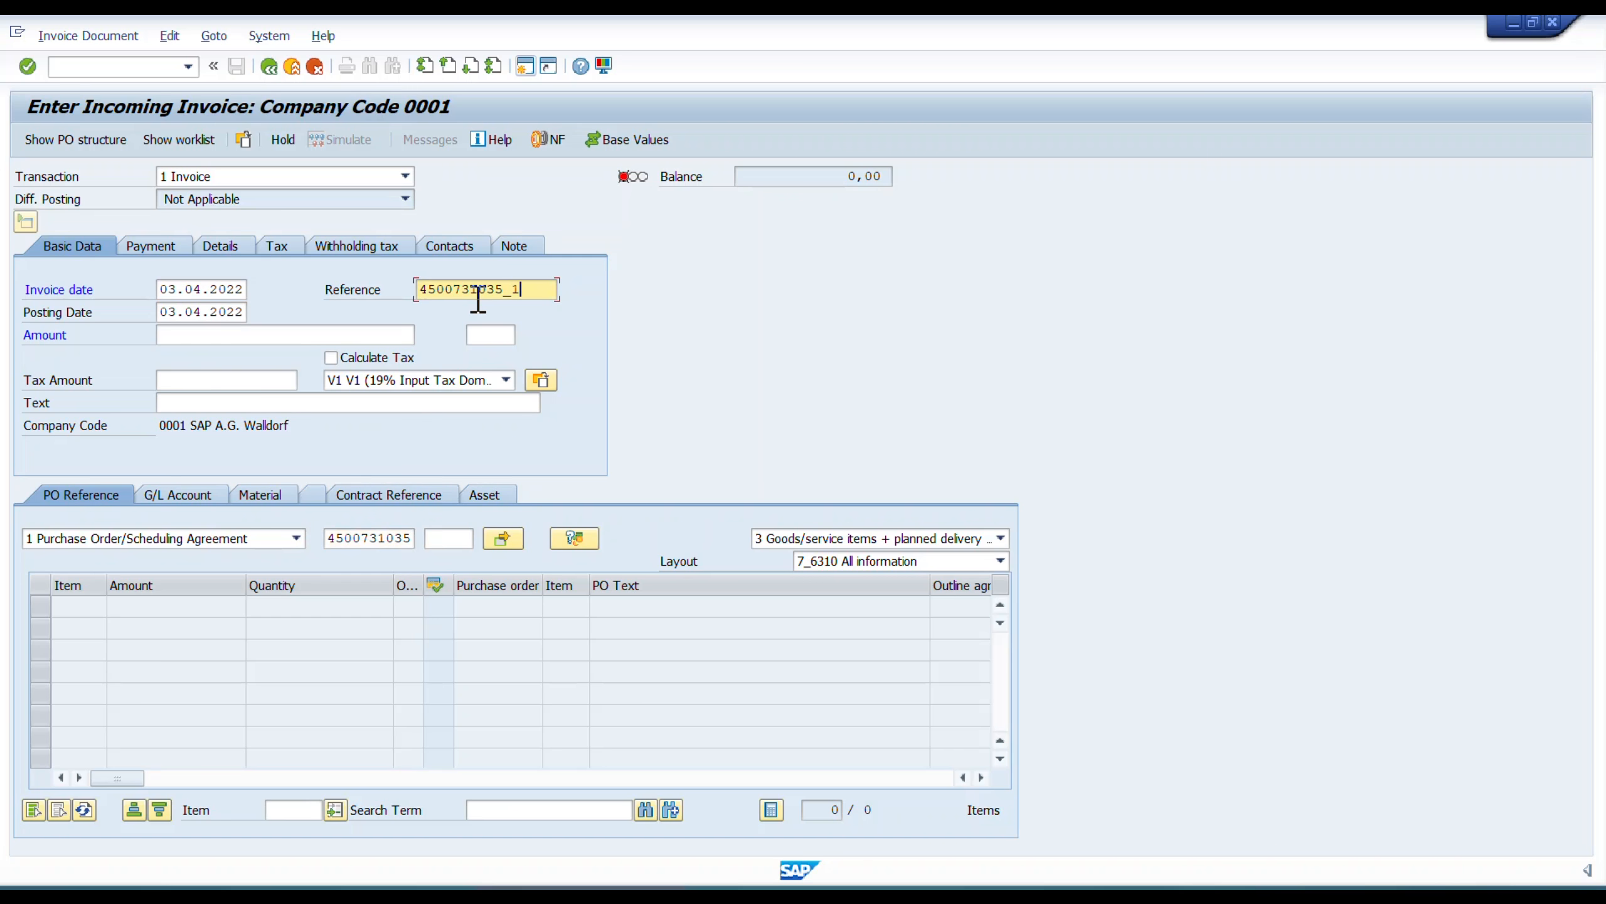
Load the purchase order's item into the incoming invoice and display the invoice's payment data.
click(157, 243)
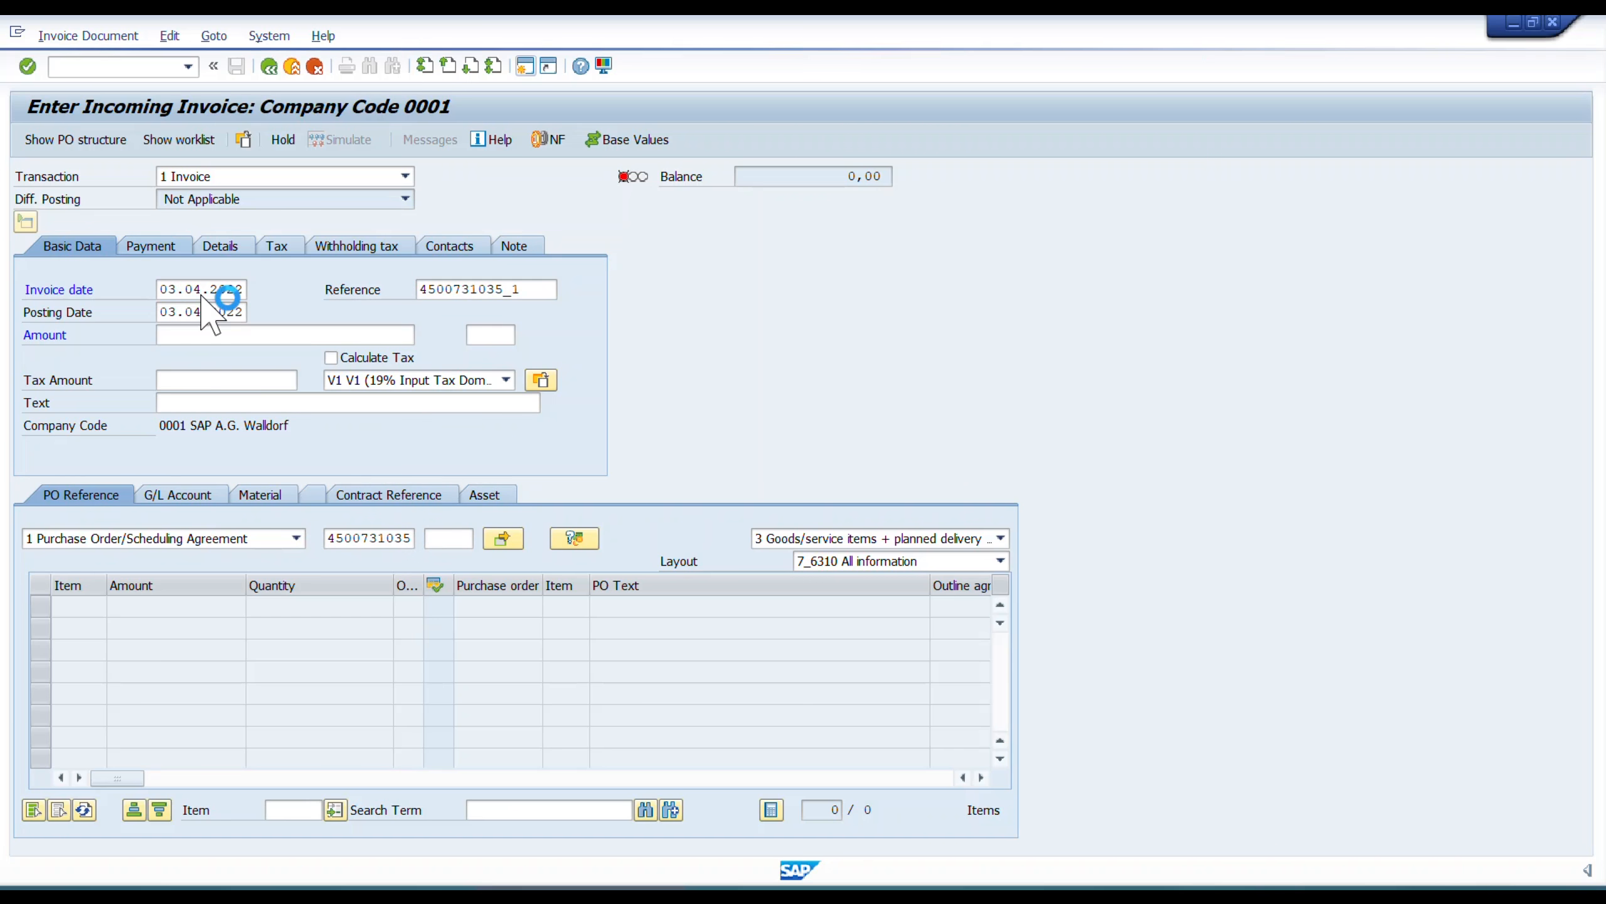
click(168, 289)
click(168, 310)
key(Return)
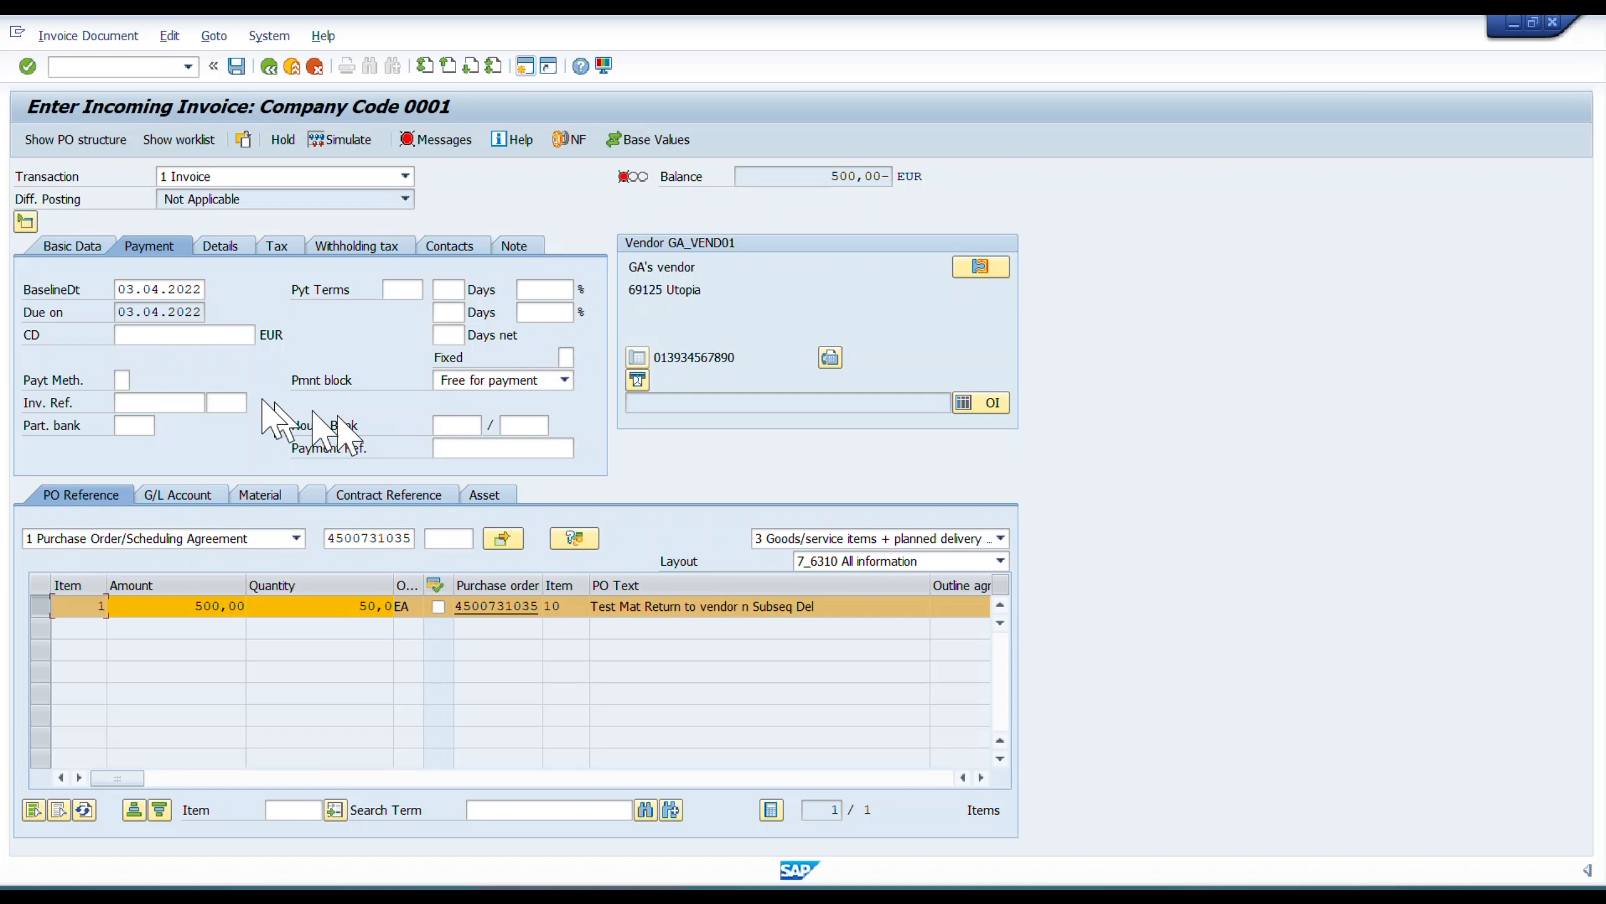
Enable tax calculation in the invoice's basic data, set the invoice amount to 595 EUR, and post the invoice.
click(97, 246)
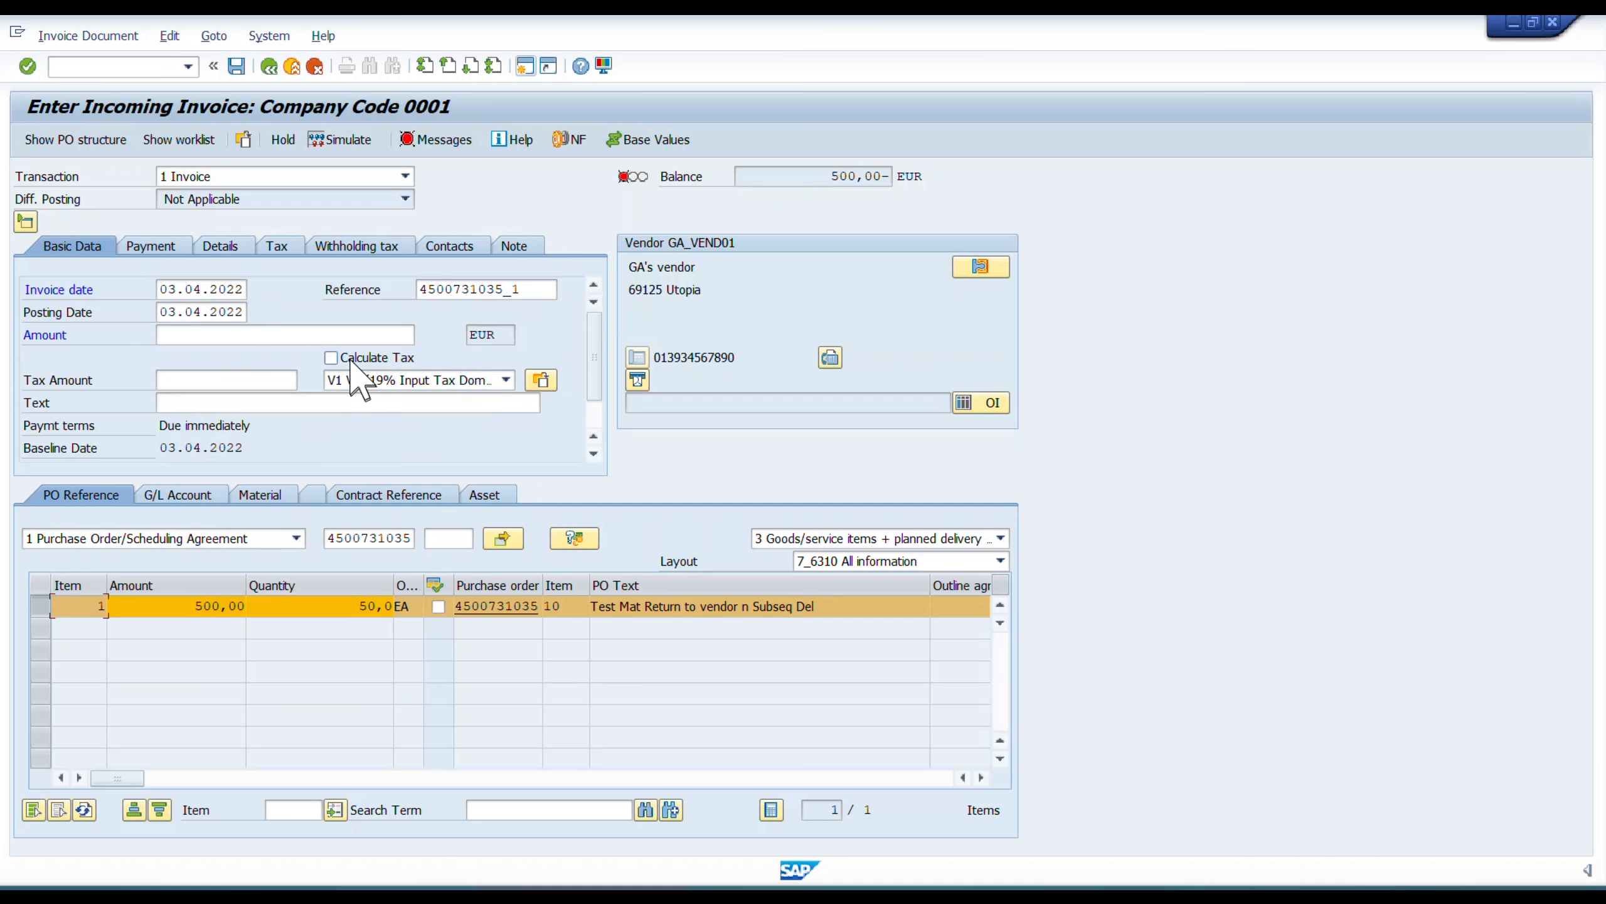
click(350, 357)
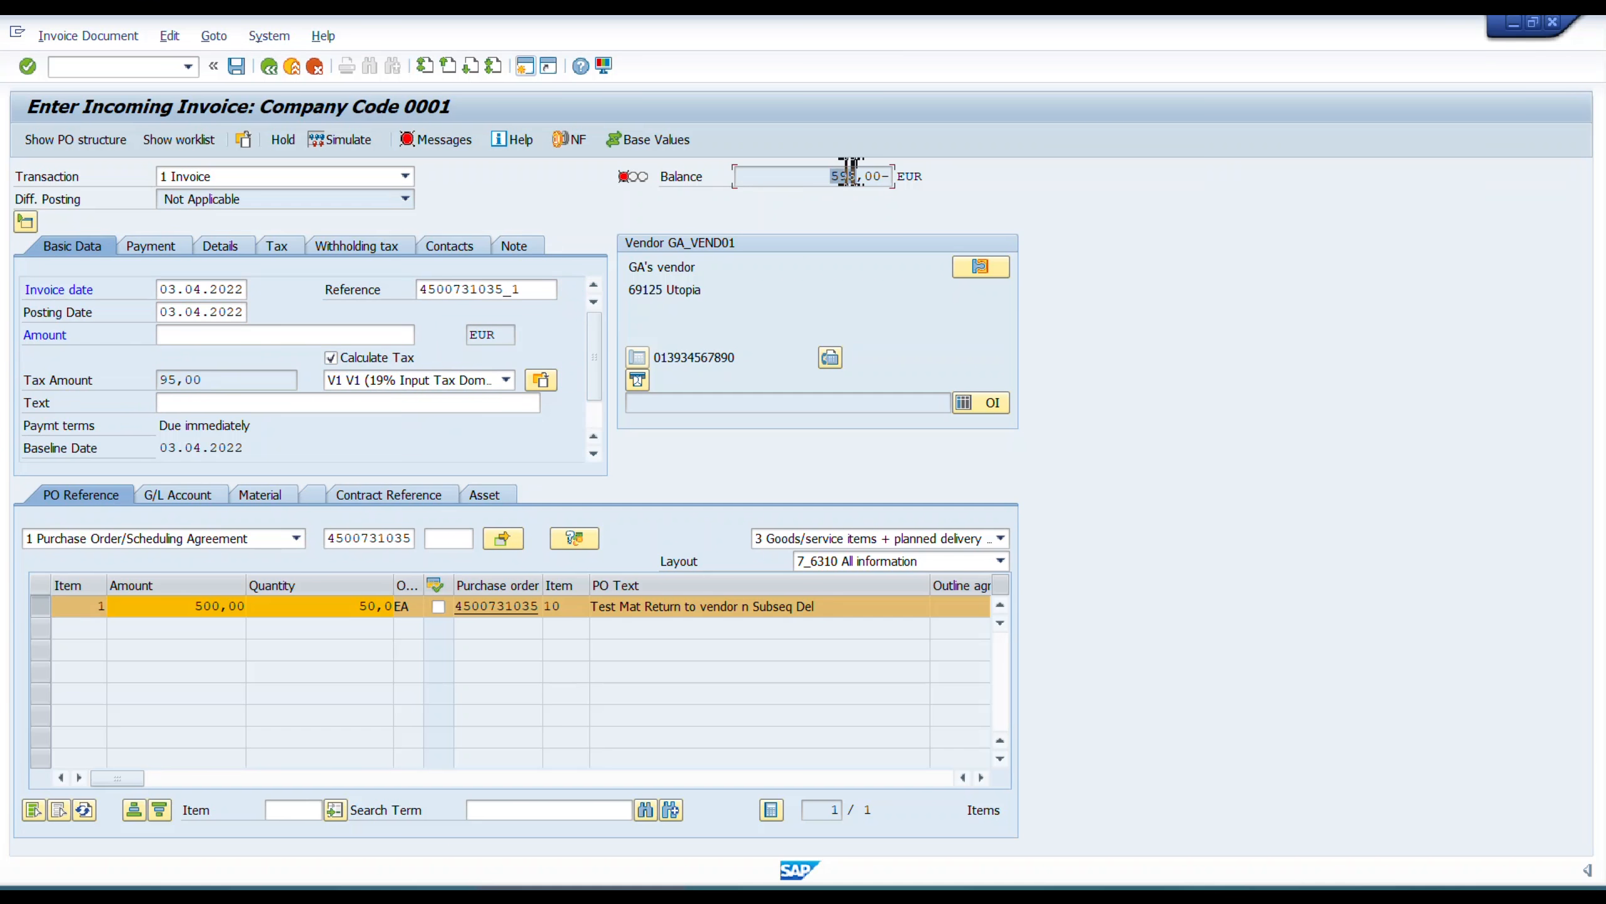
click(208, 336)
text(595)
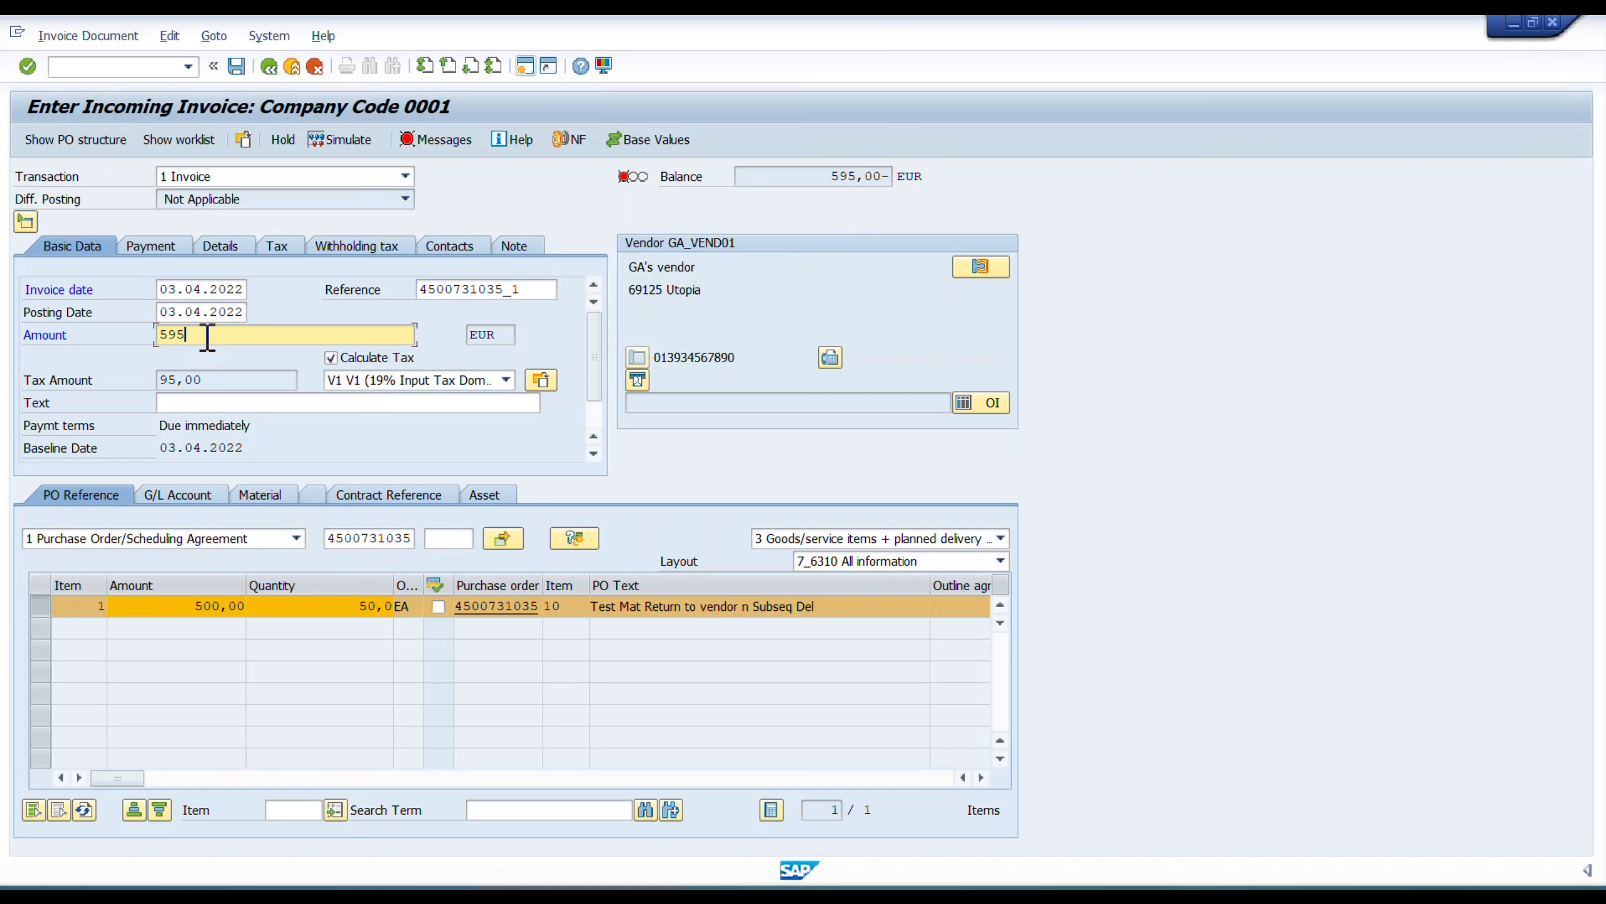
key(Return)
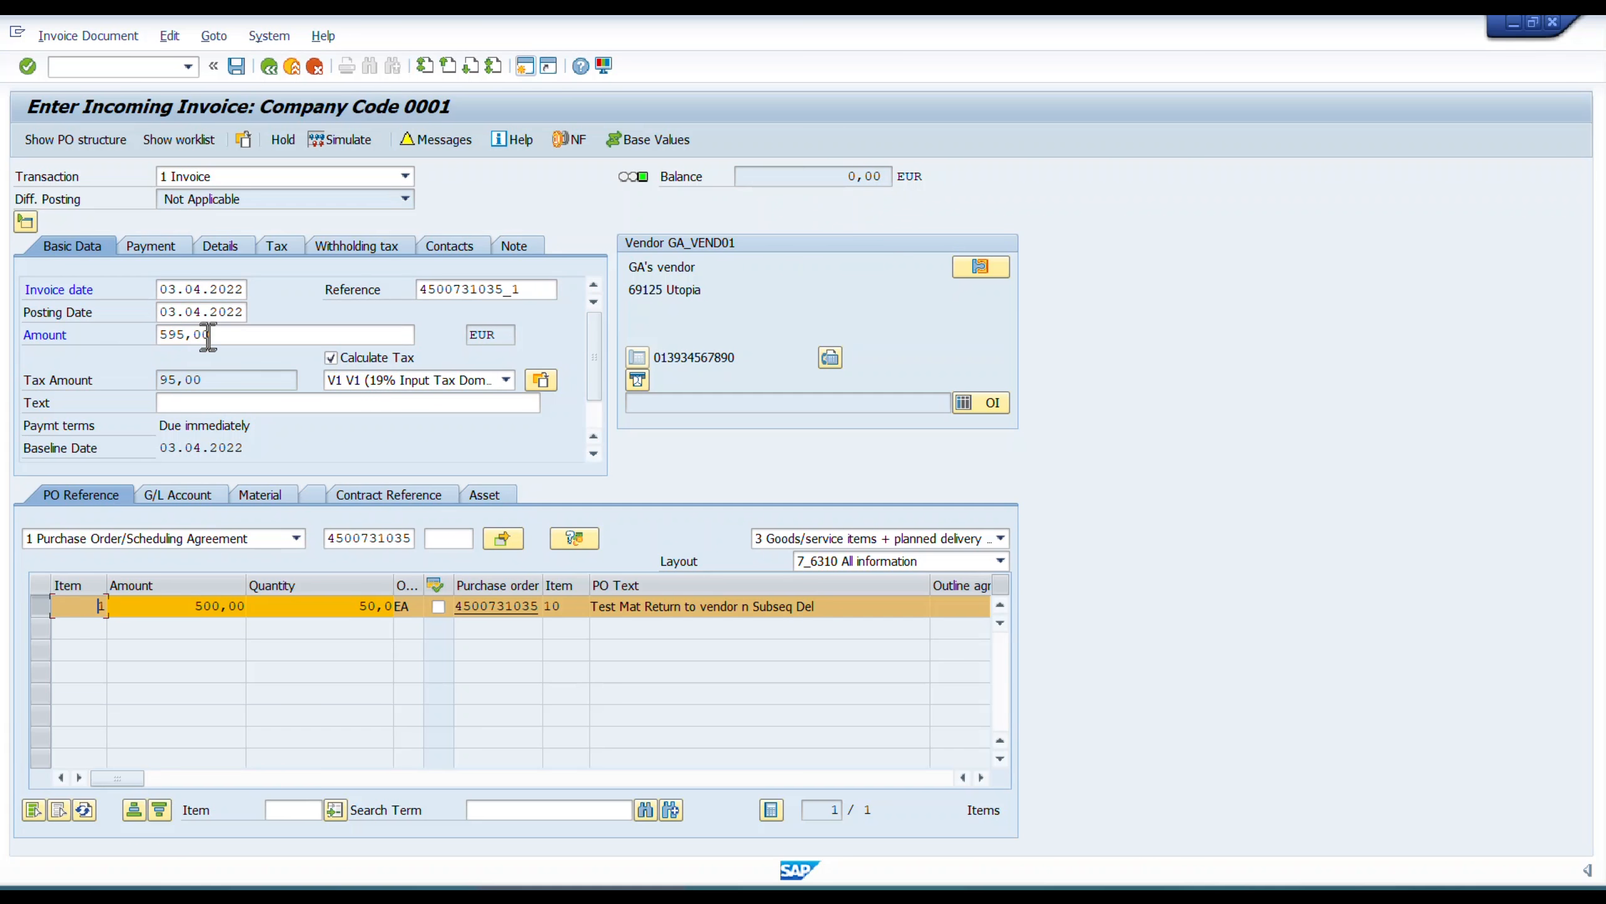
click(236, 66)
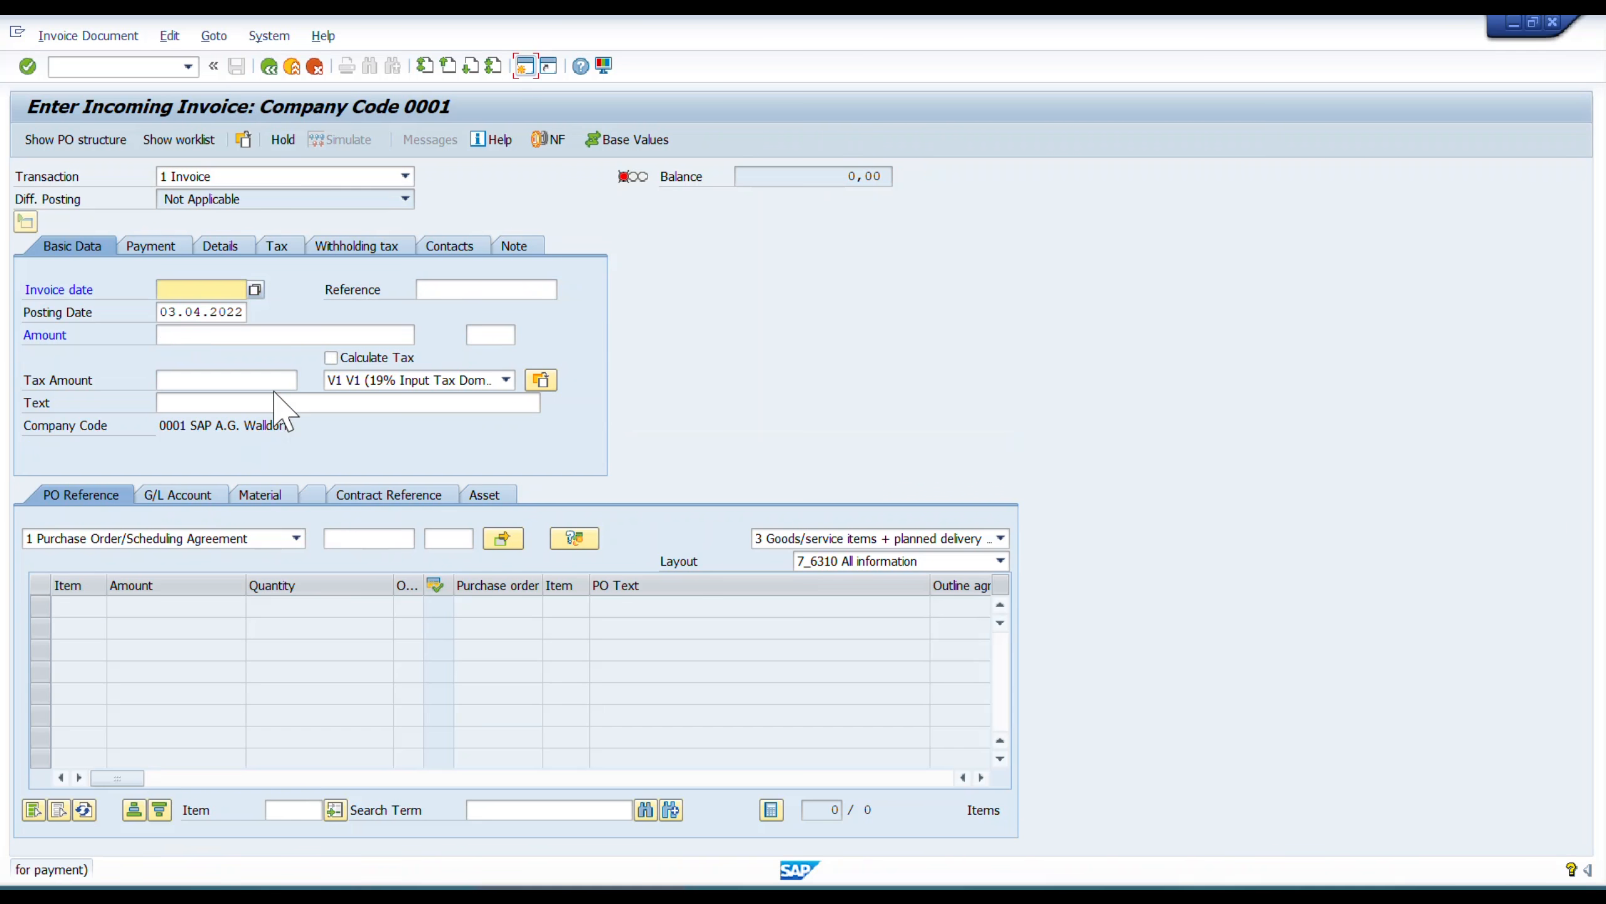
Switch to the purchase order window and reload the order through transaction ME23 to examine the invoice receipt in its history.
key(alt+Tab)
key(alt+Tab)
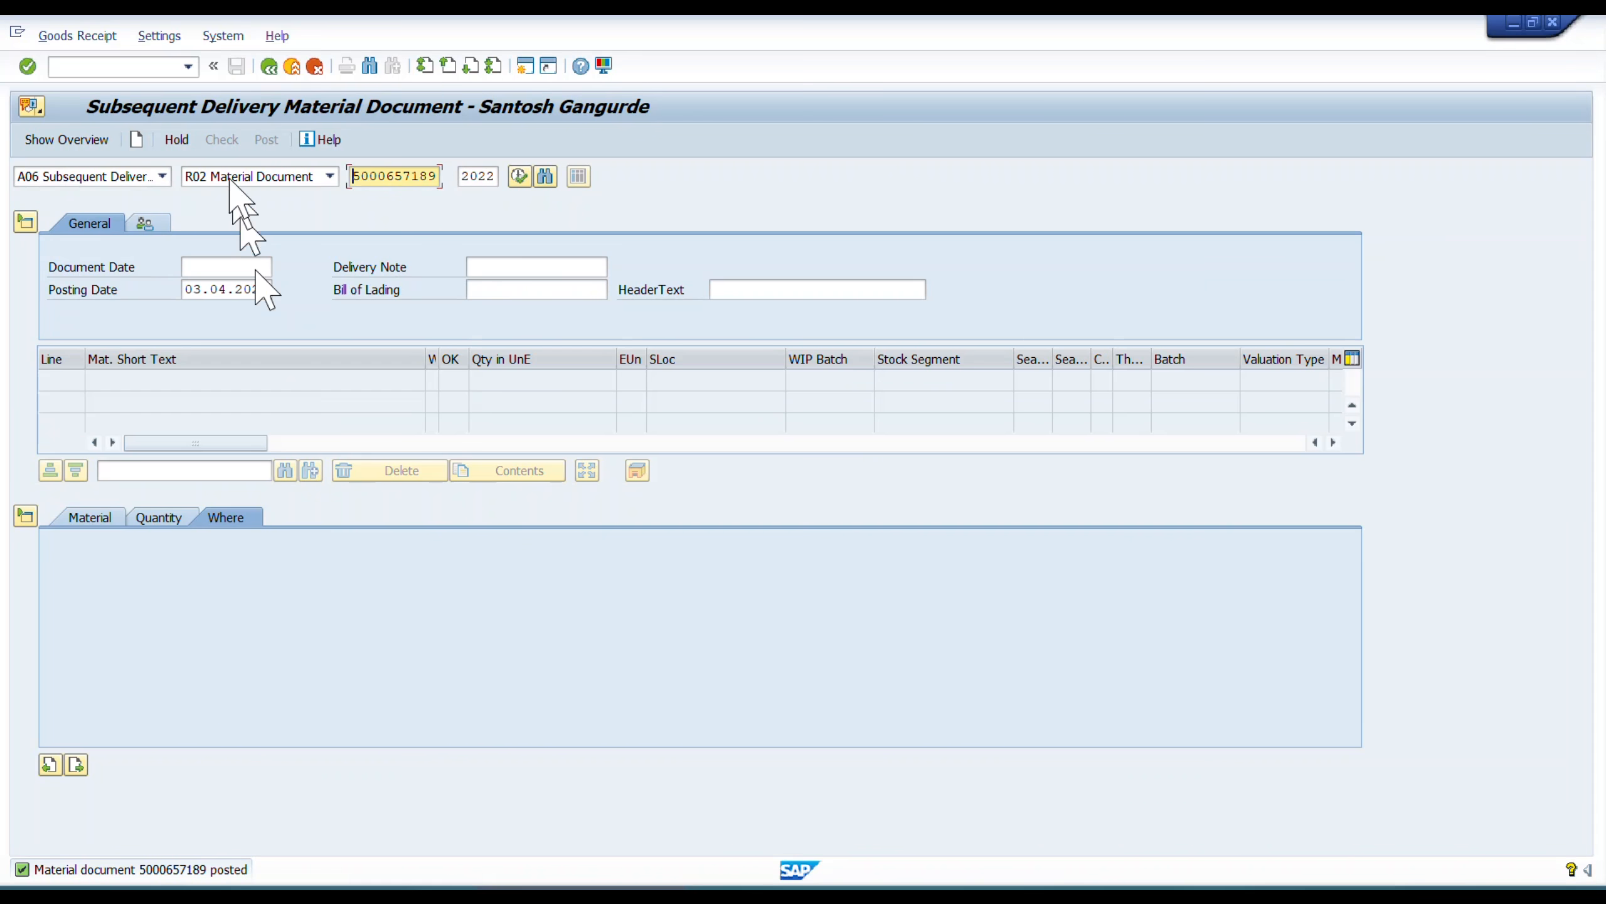
click(289, 66)
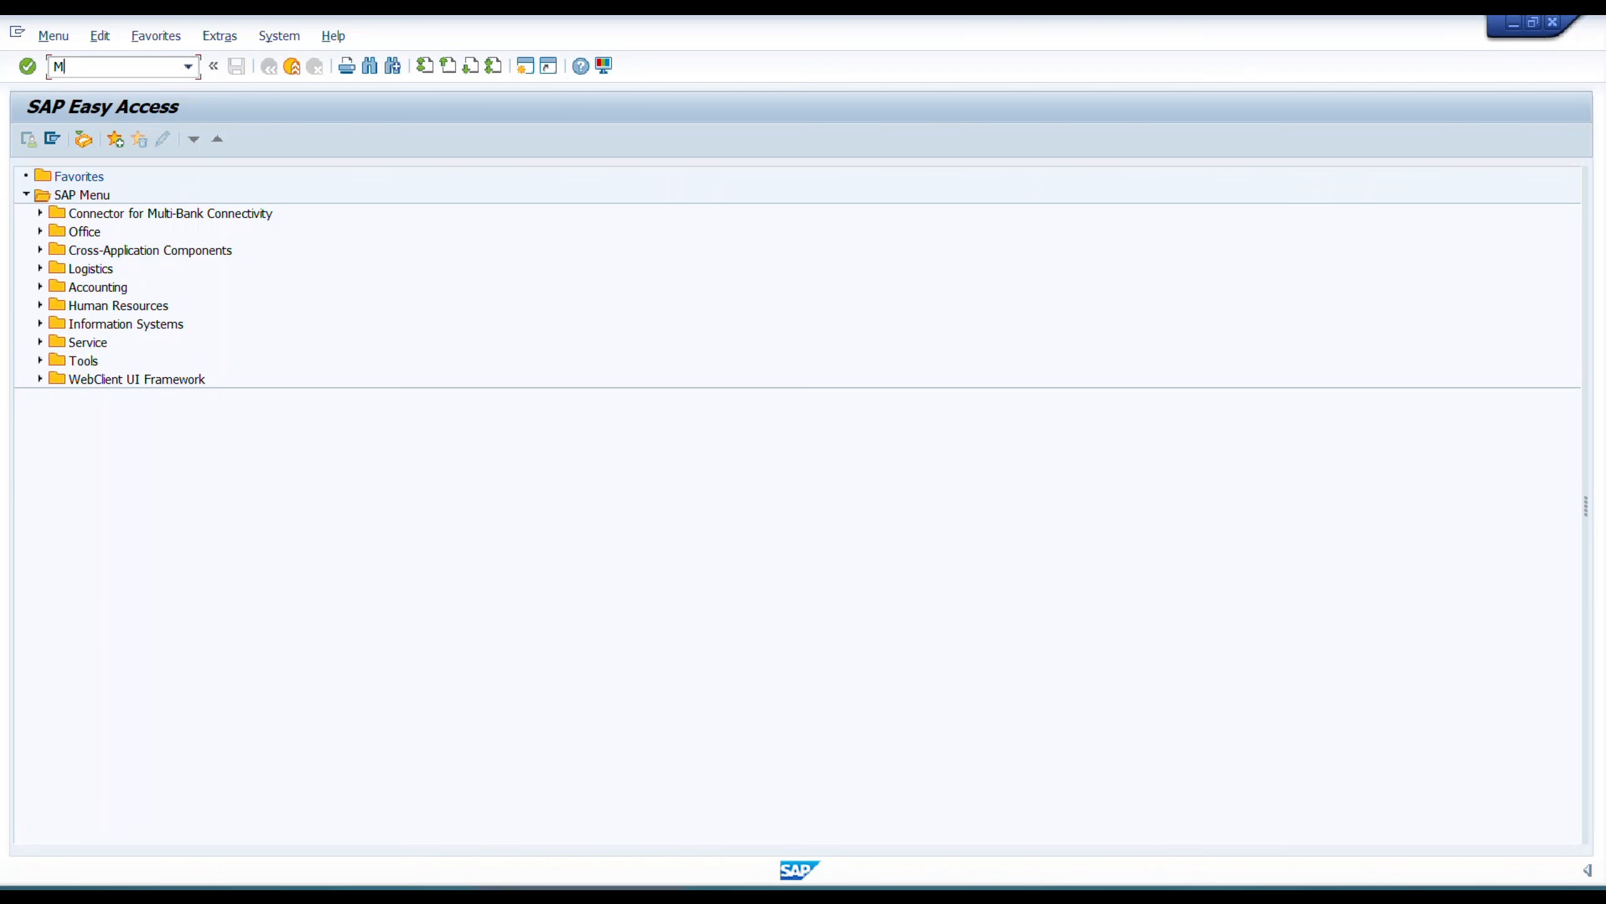
text(ME23)
key(Return)
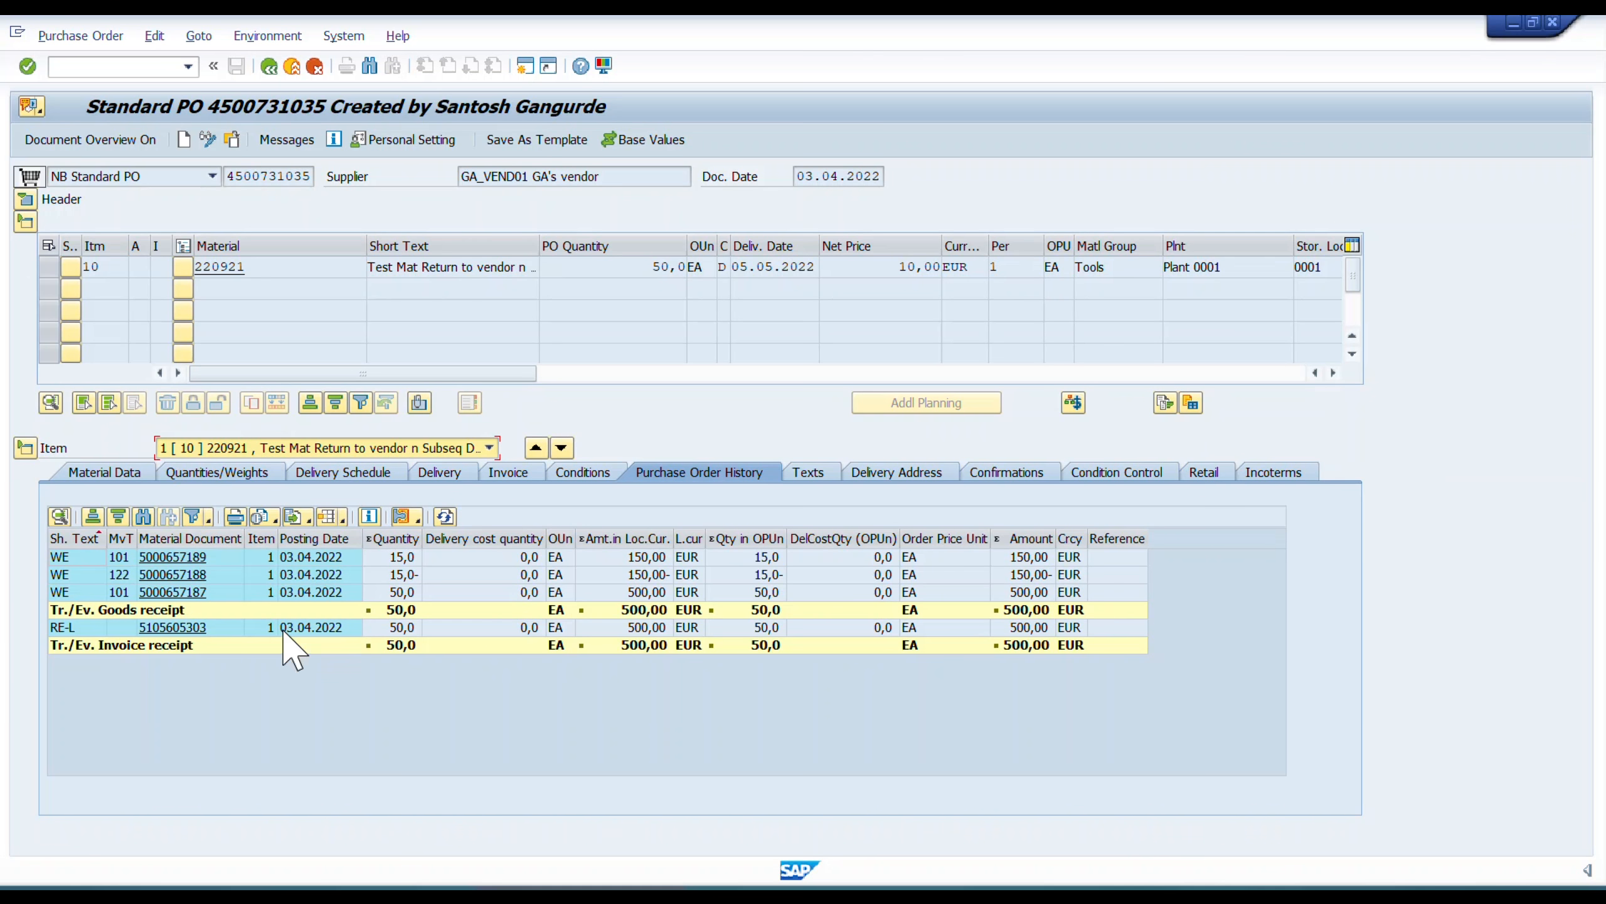
Switch to the PowerPoint slide show with the return-to-vendor process flow.
key(alt+Tab)
key(alt+Tab)
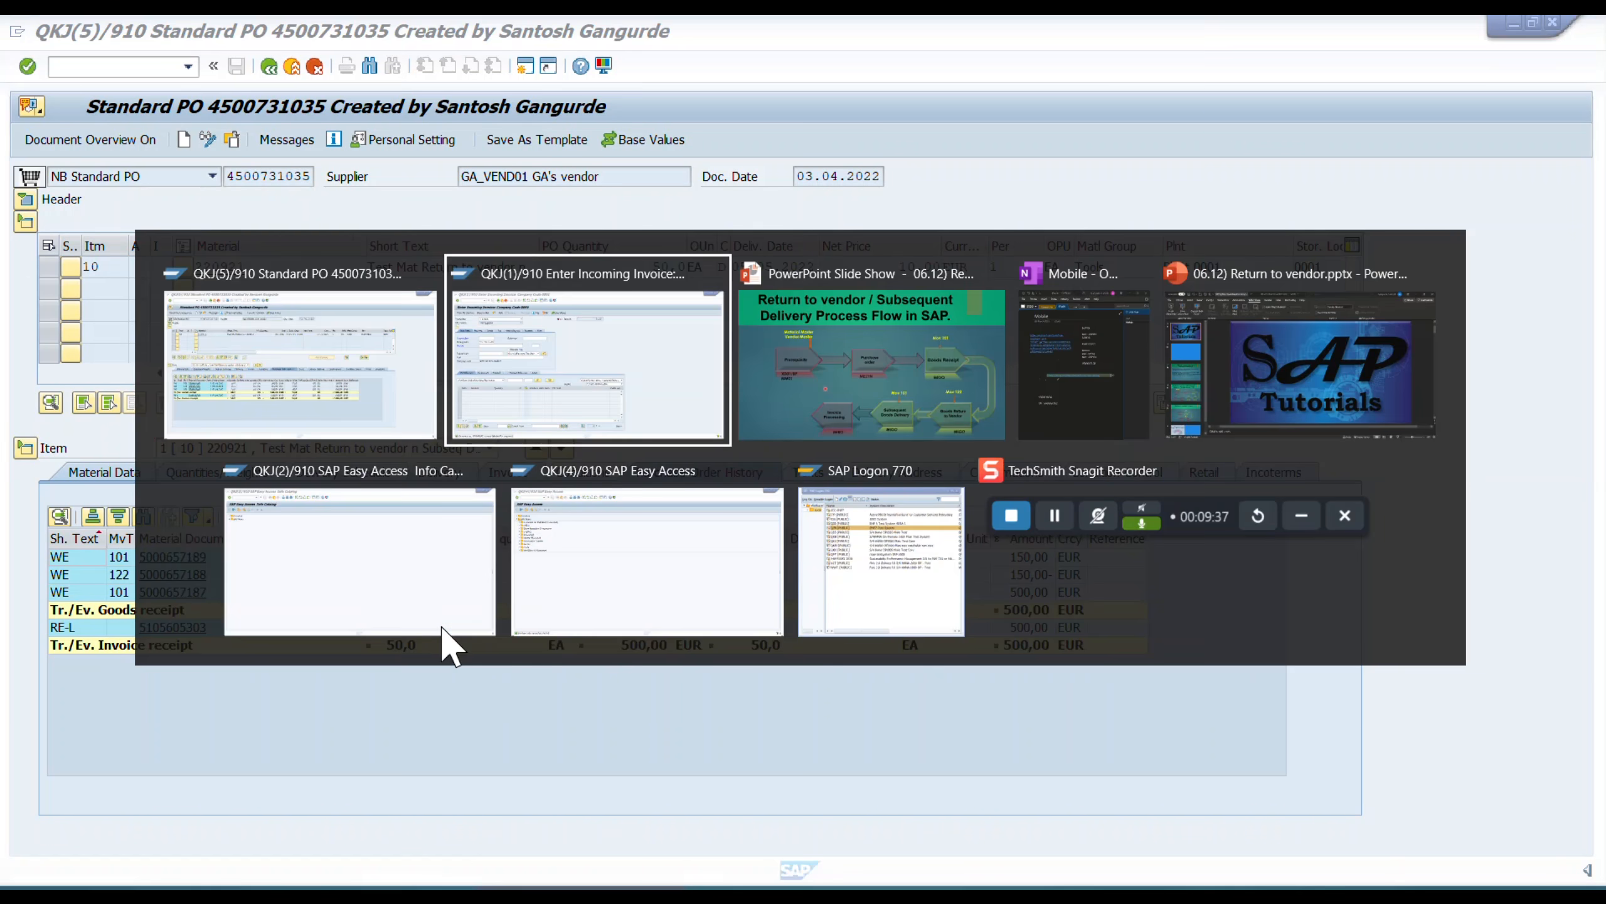
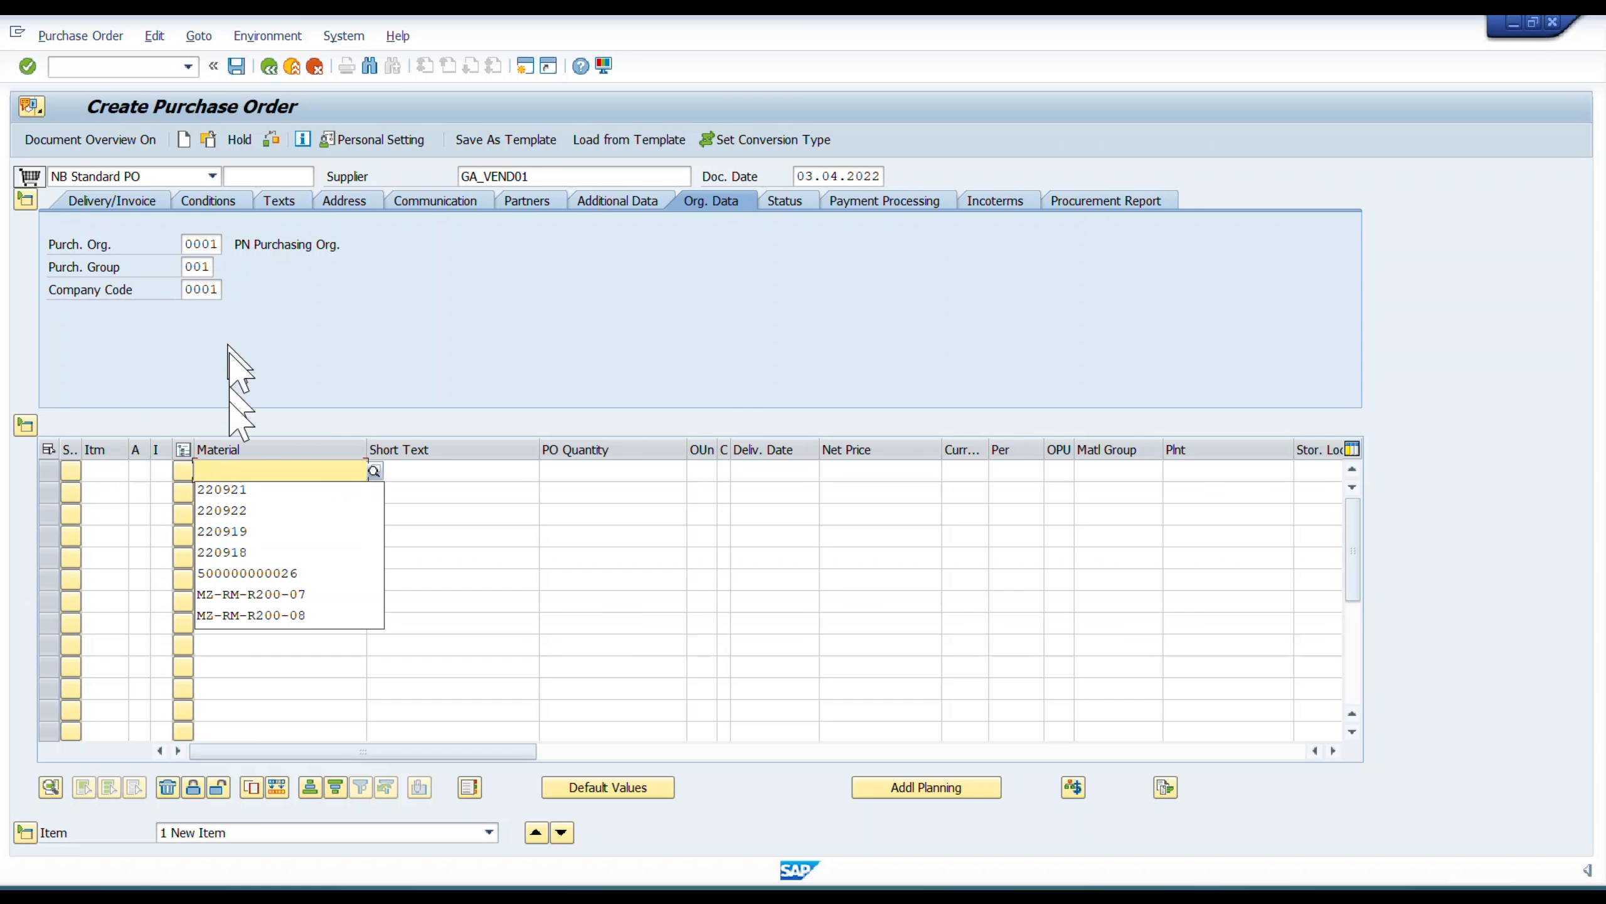
Enter material 220921 with a PO quantity of 20 as the first item of the purchase order.
click(239, 492)
click(585, 472)
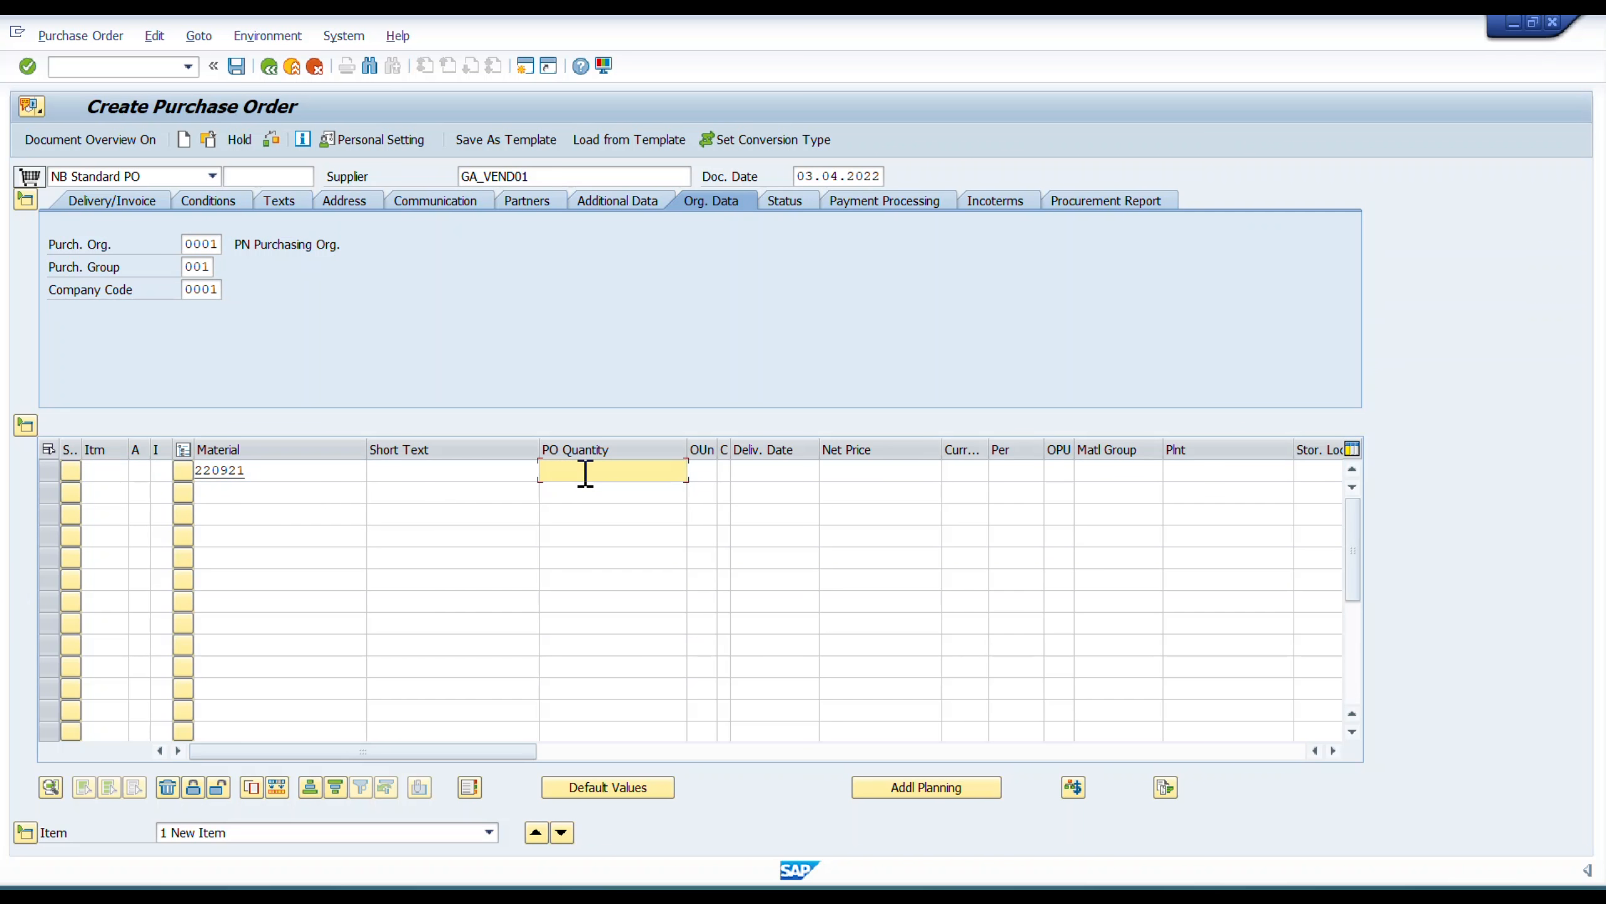
text(10)
key(BackSpace)
key(BackSpace)
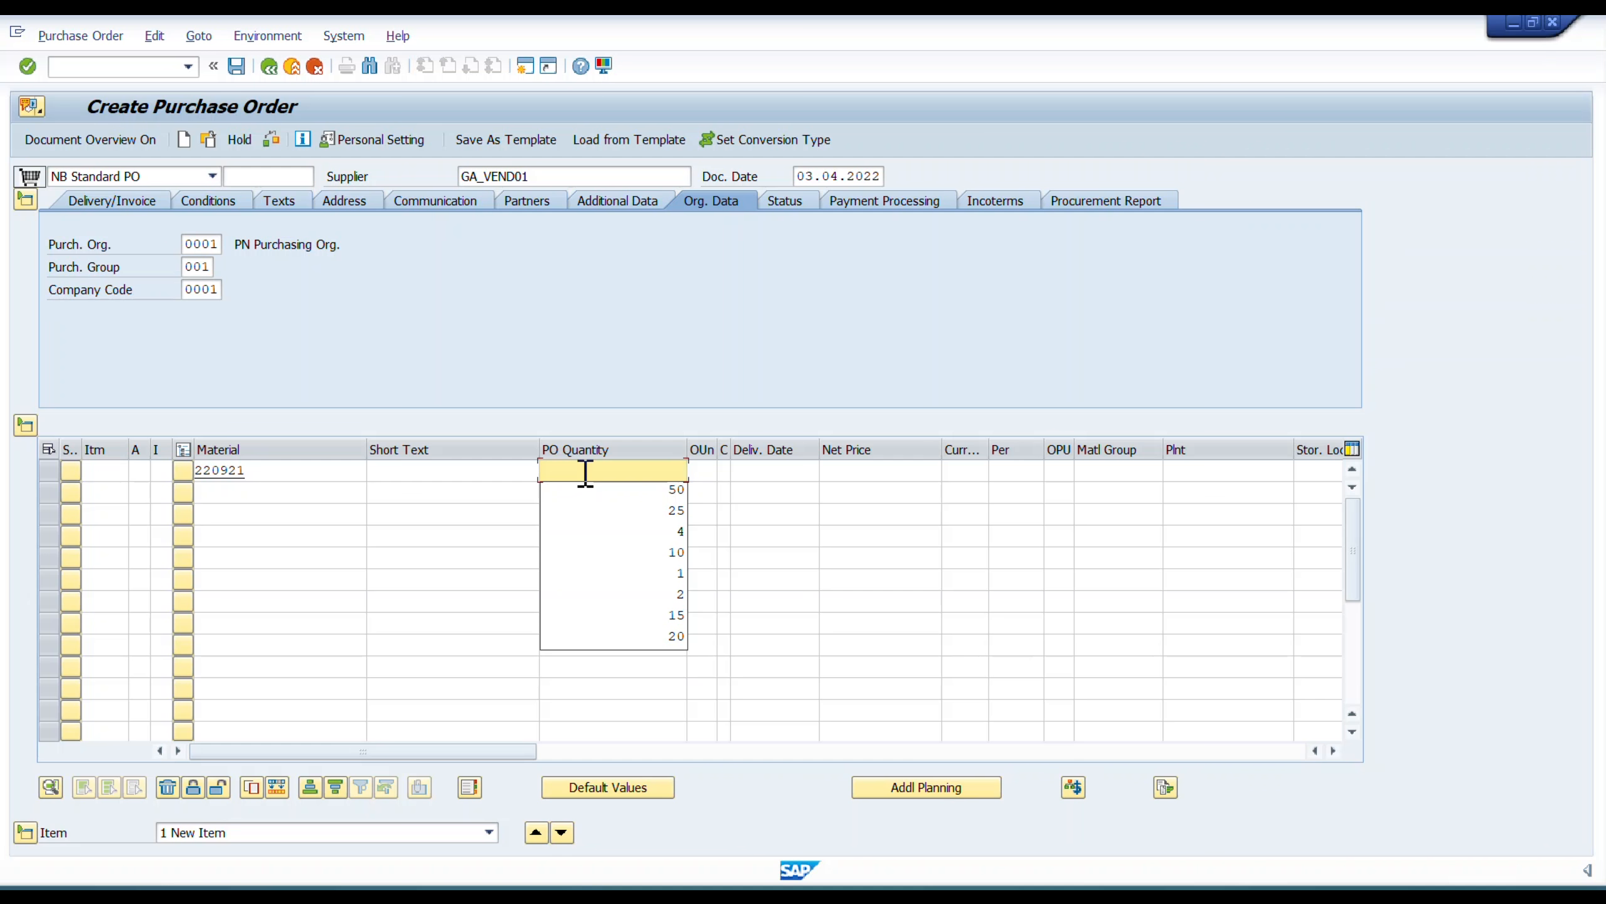
text(20)
key(Tab)
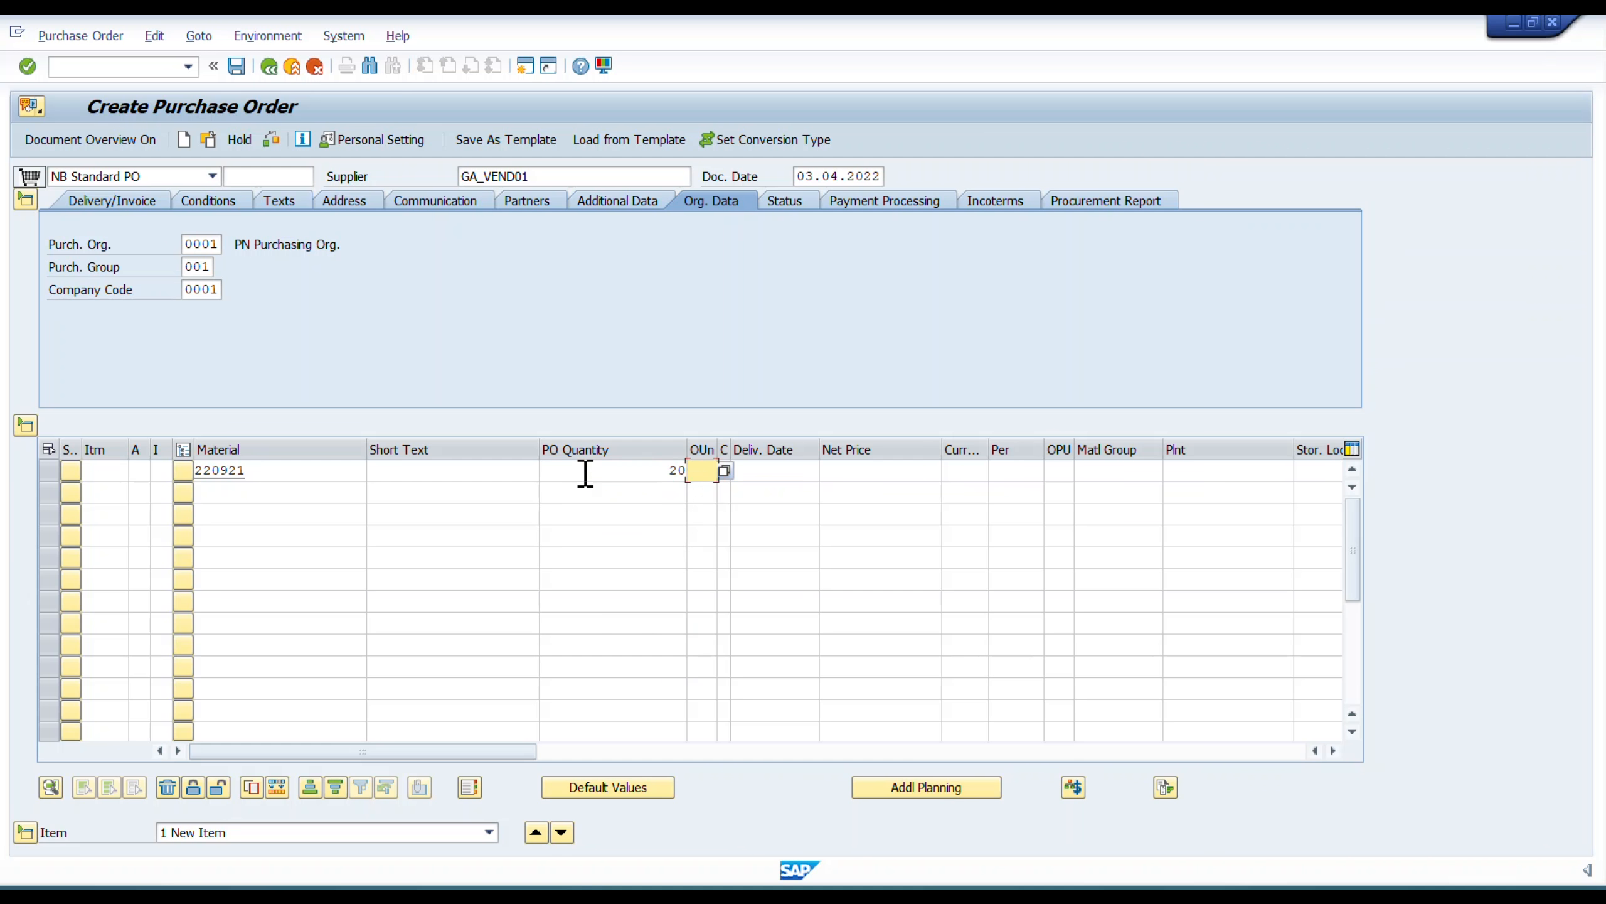
Give the item the delivery date 05.05.2022 and a net price of 10 EUR.
key(Tab)
text(05052022)
key(Tab)
text(1)
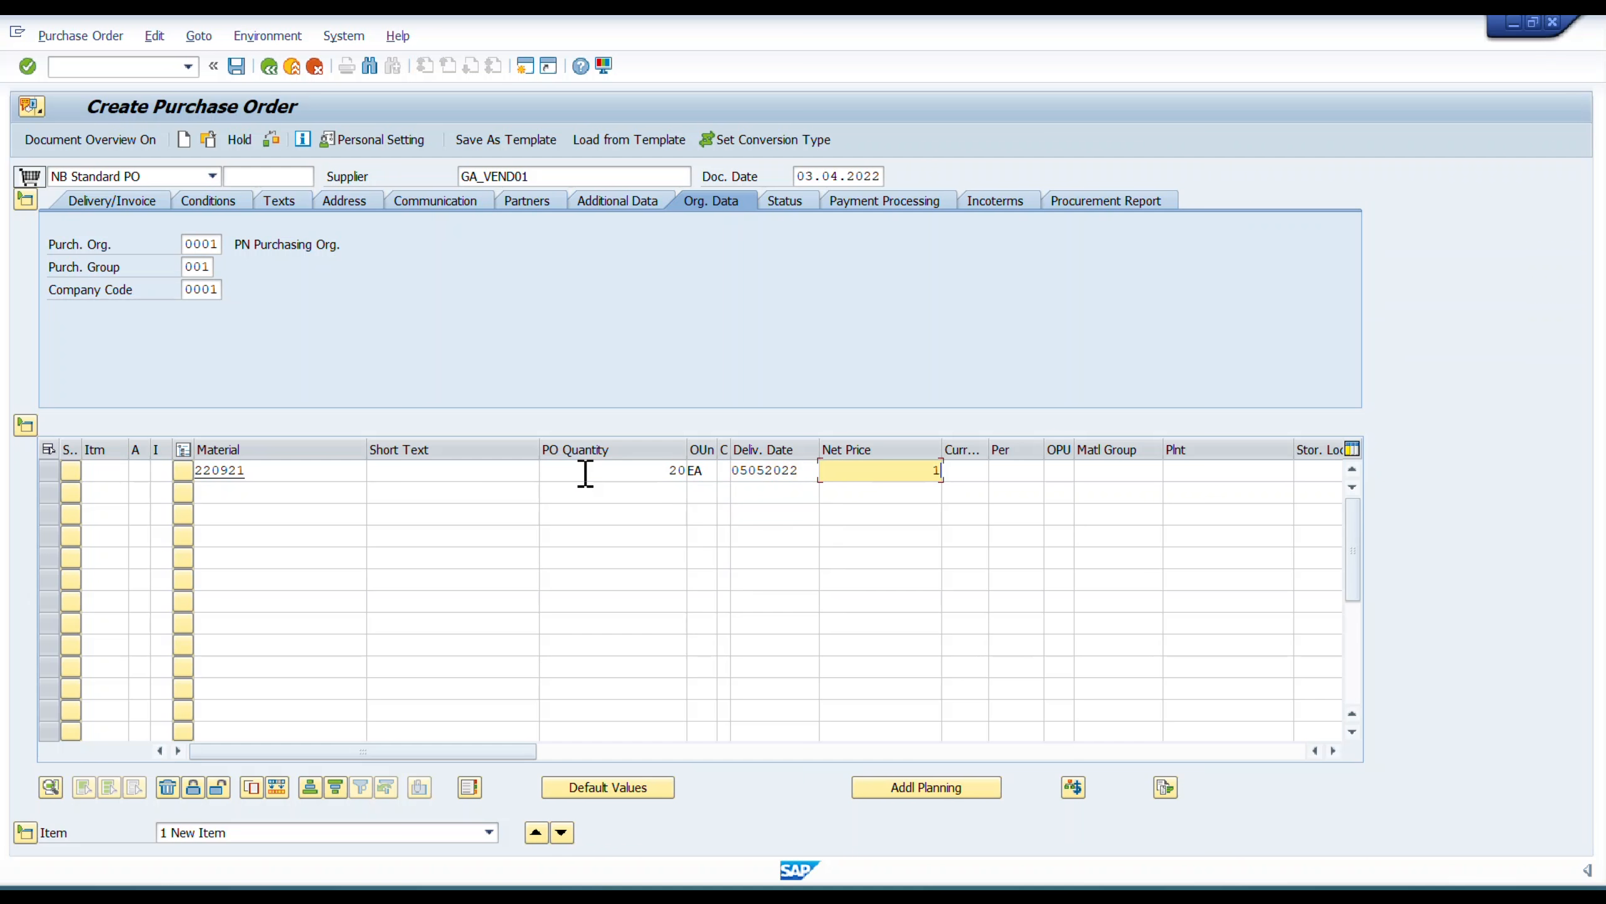
text(0)
key(Tab)
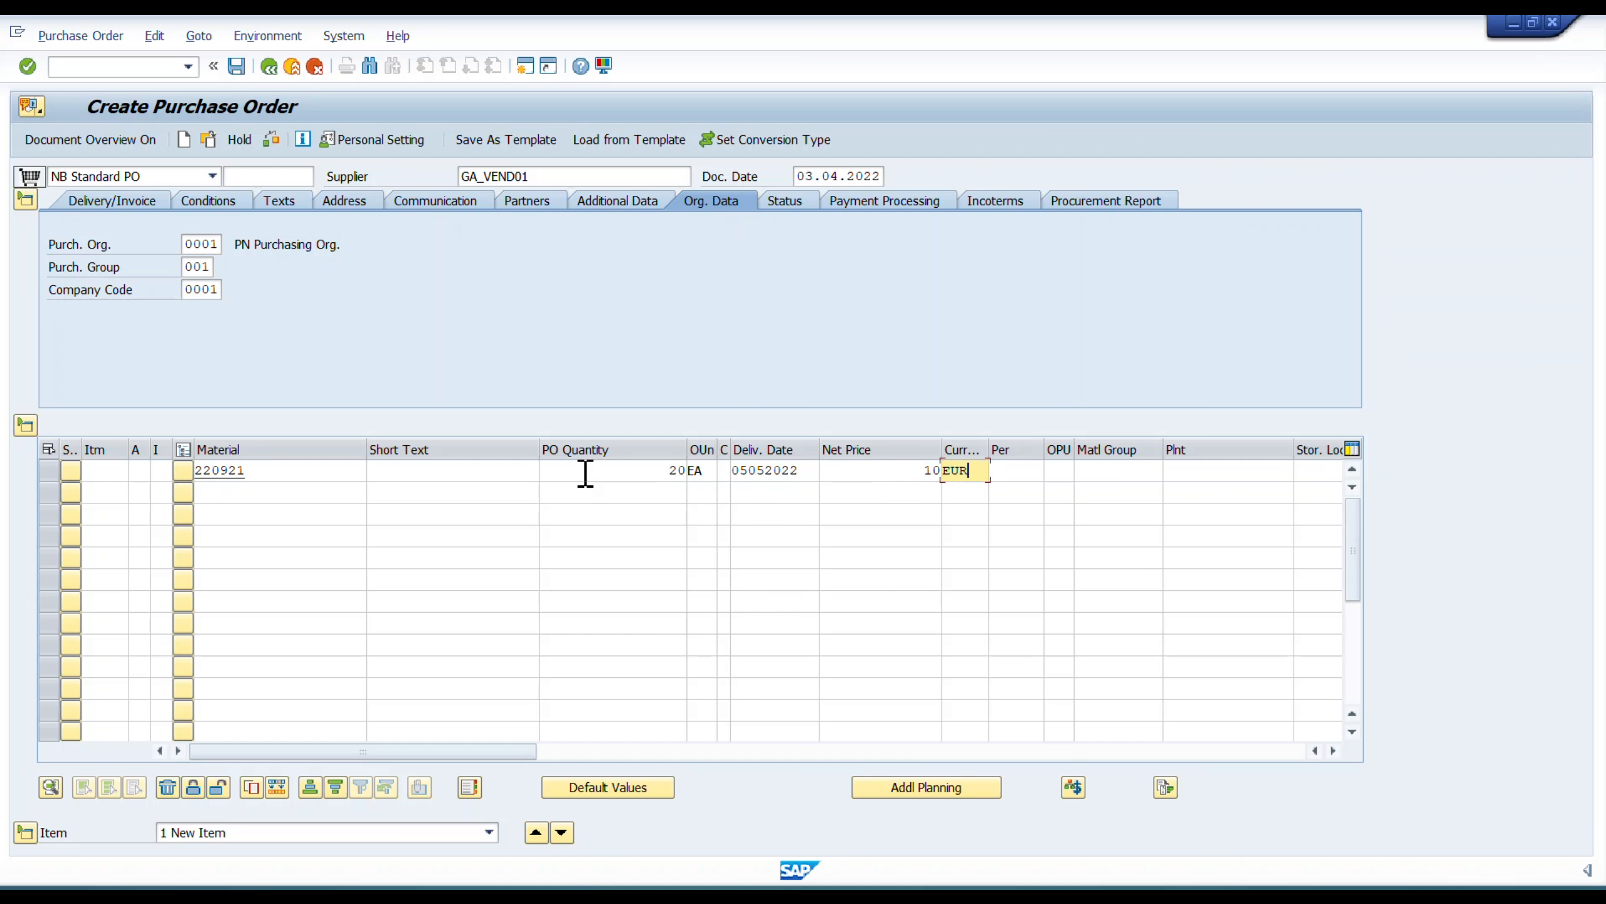
Complete the item with material group 01, plant 0001 and storage location 0001, and validate the entries.
key(Tab)
key(Tab)
key(Tab)
text(01)
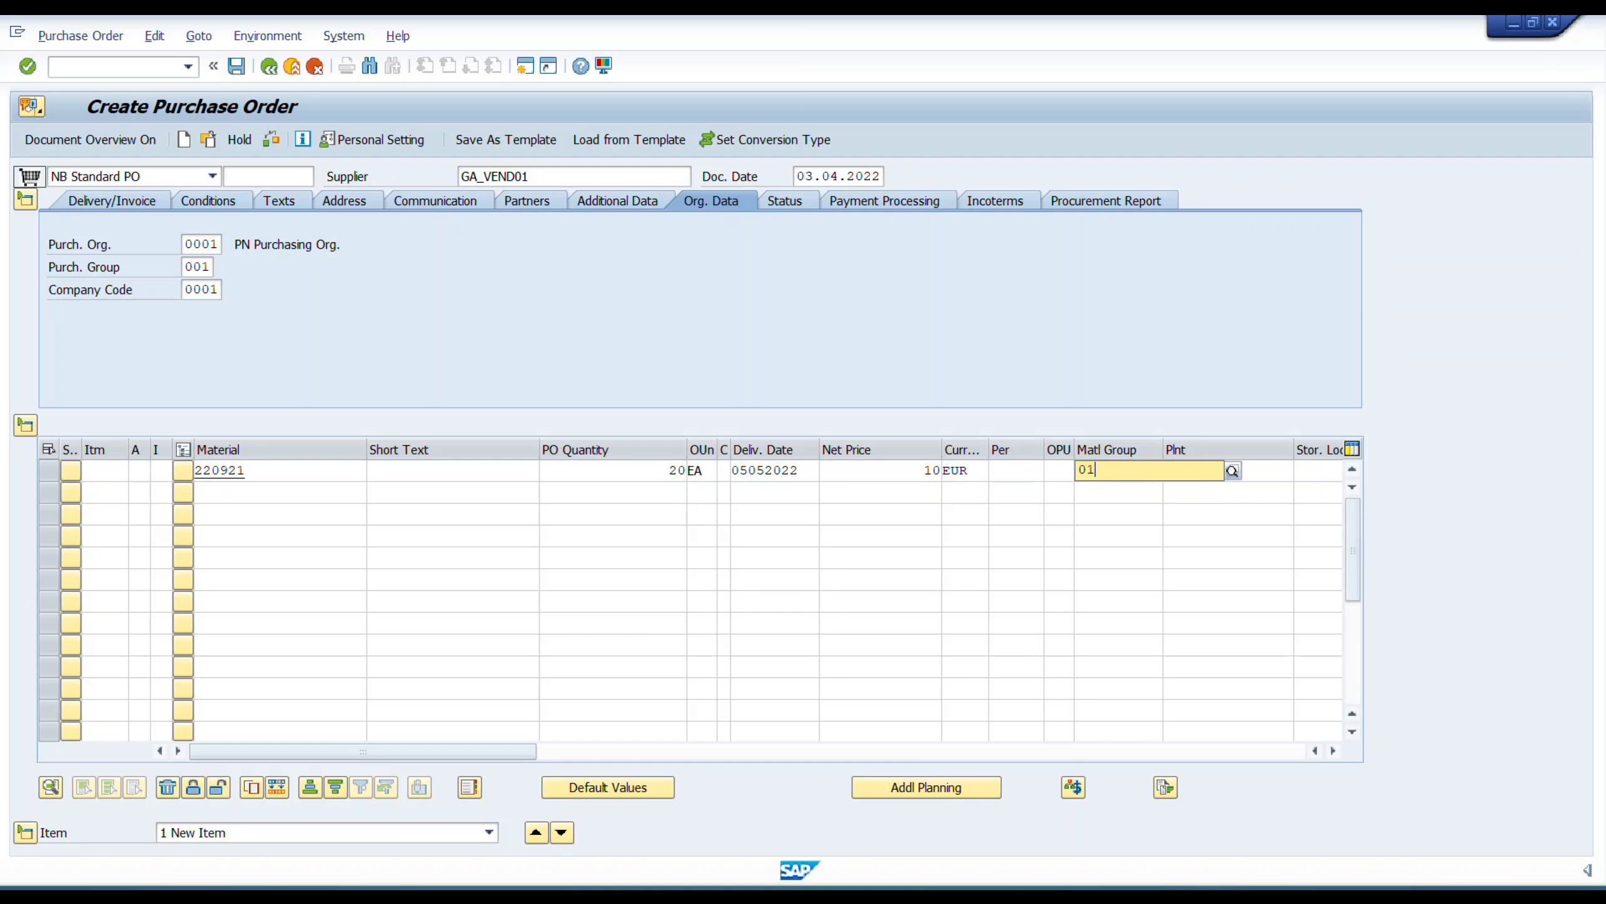
key(Tab)
text(0001)
key(Tab)
text(0001)
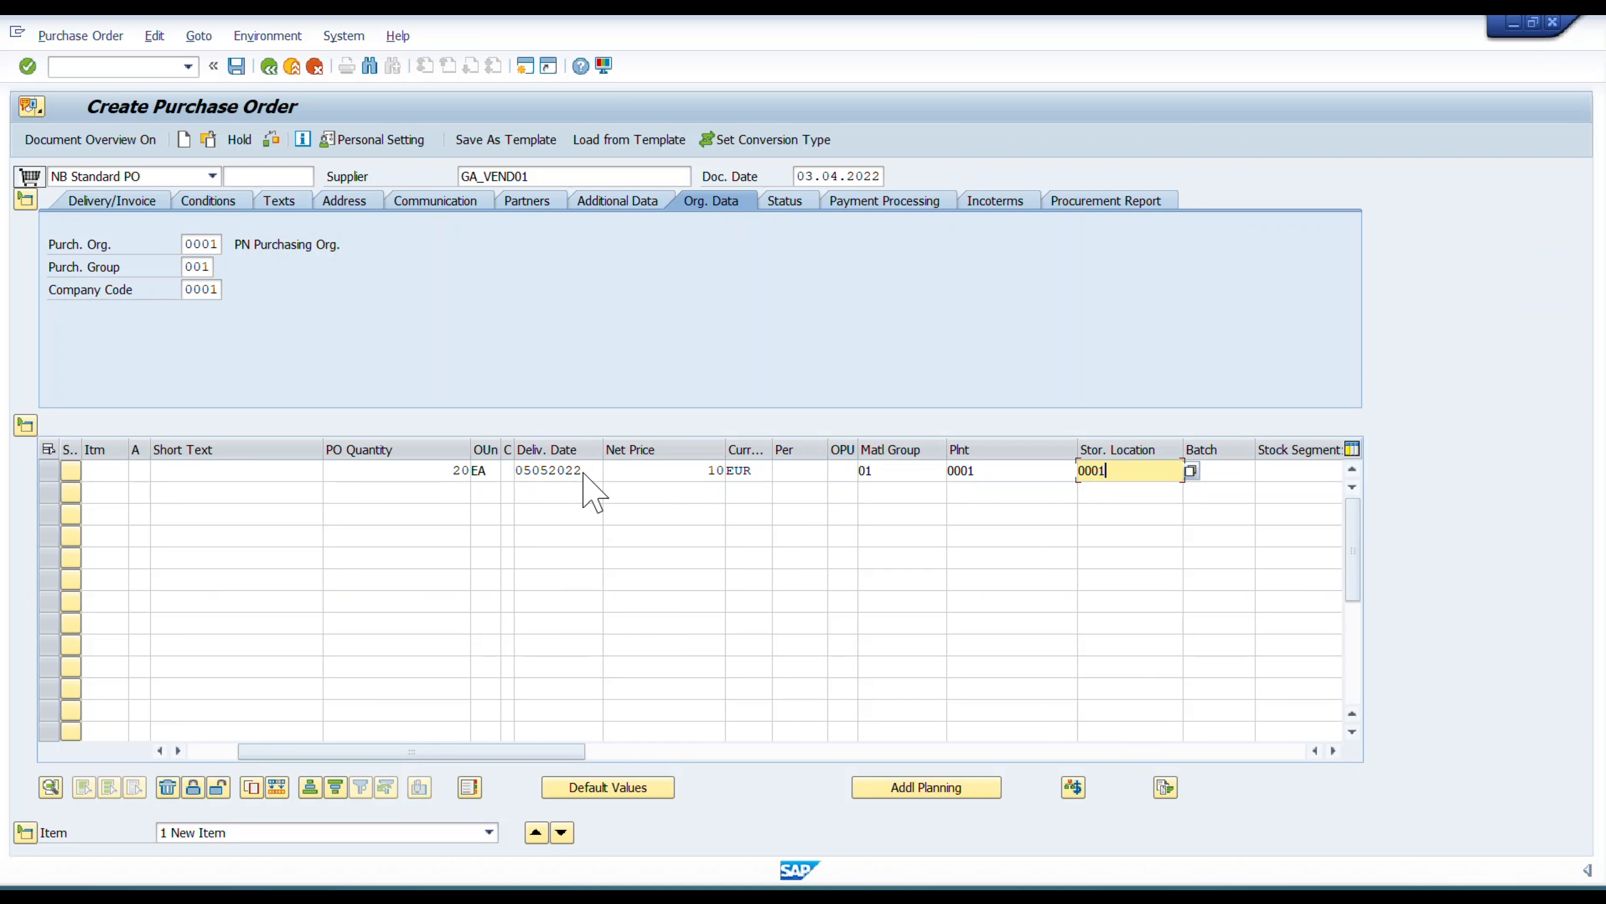
key(Return)
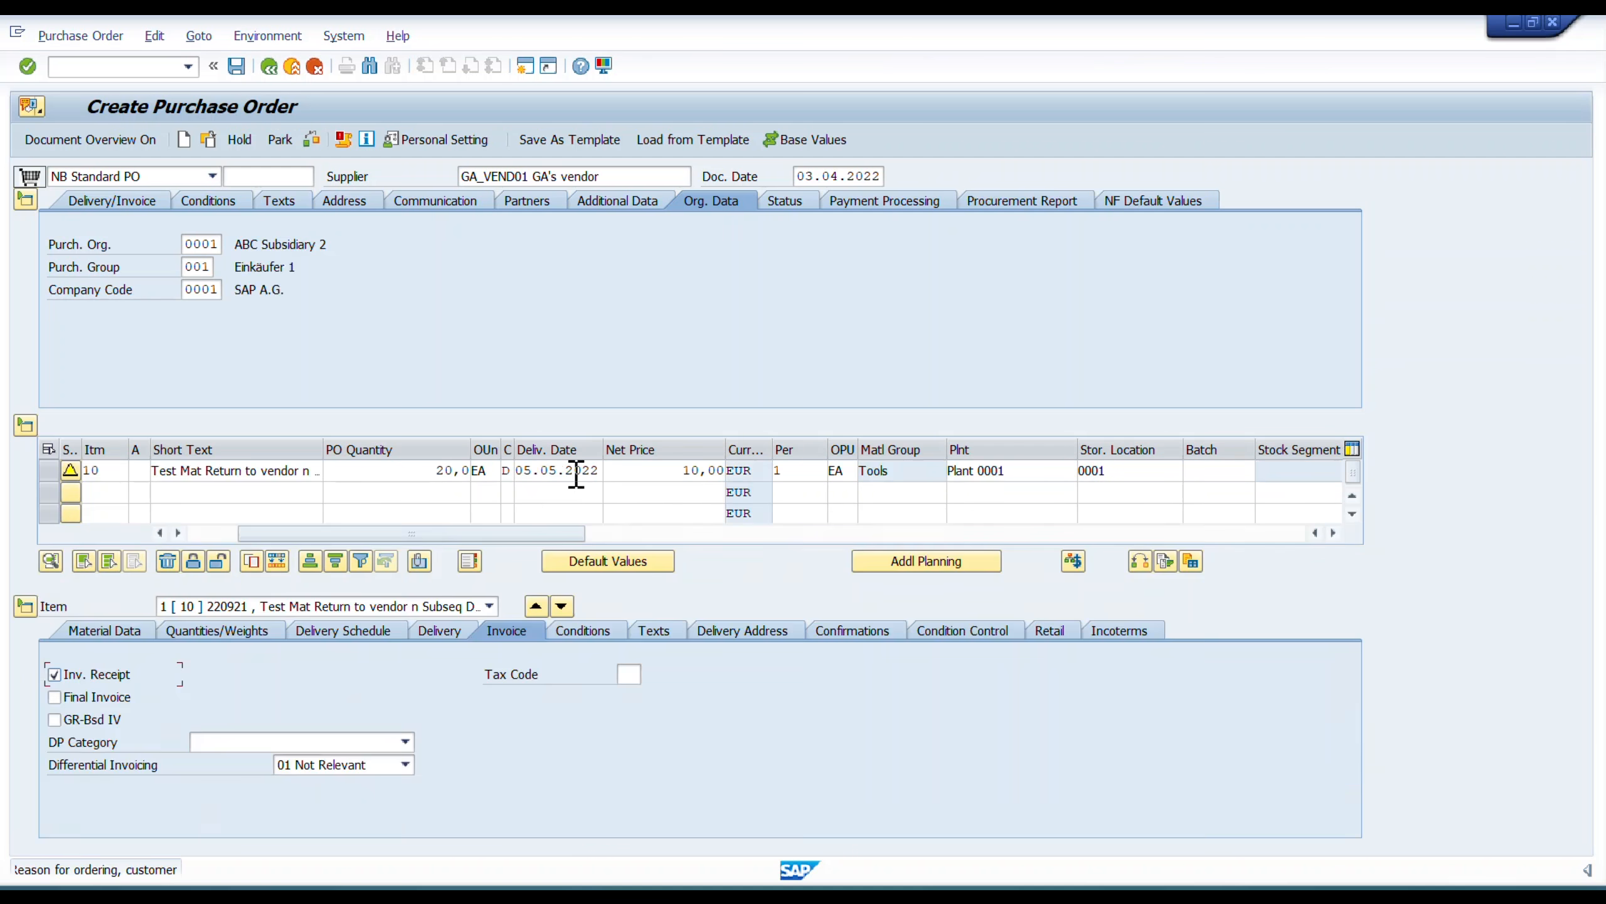
Enable GR-based invoice verification for the item and keep the order type NB Standard PO.
click(55, 719)
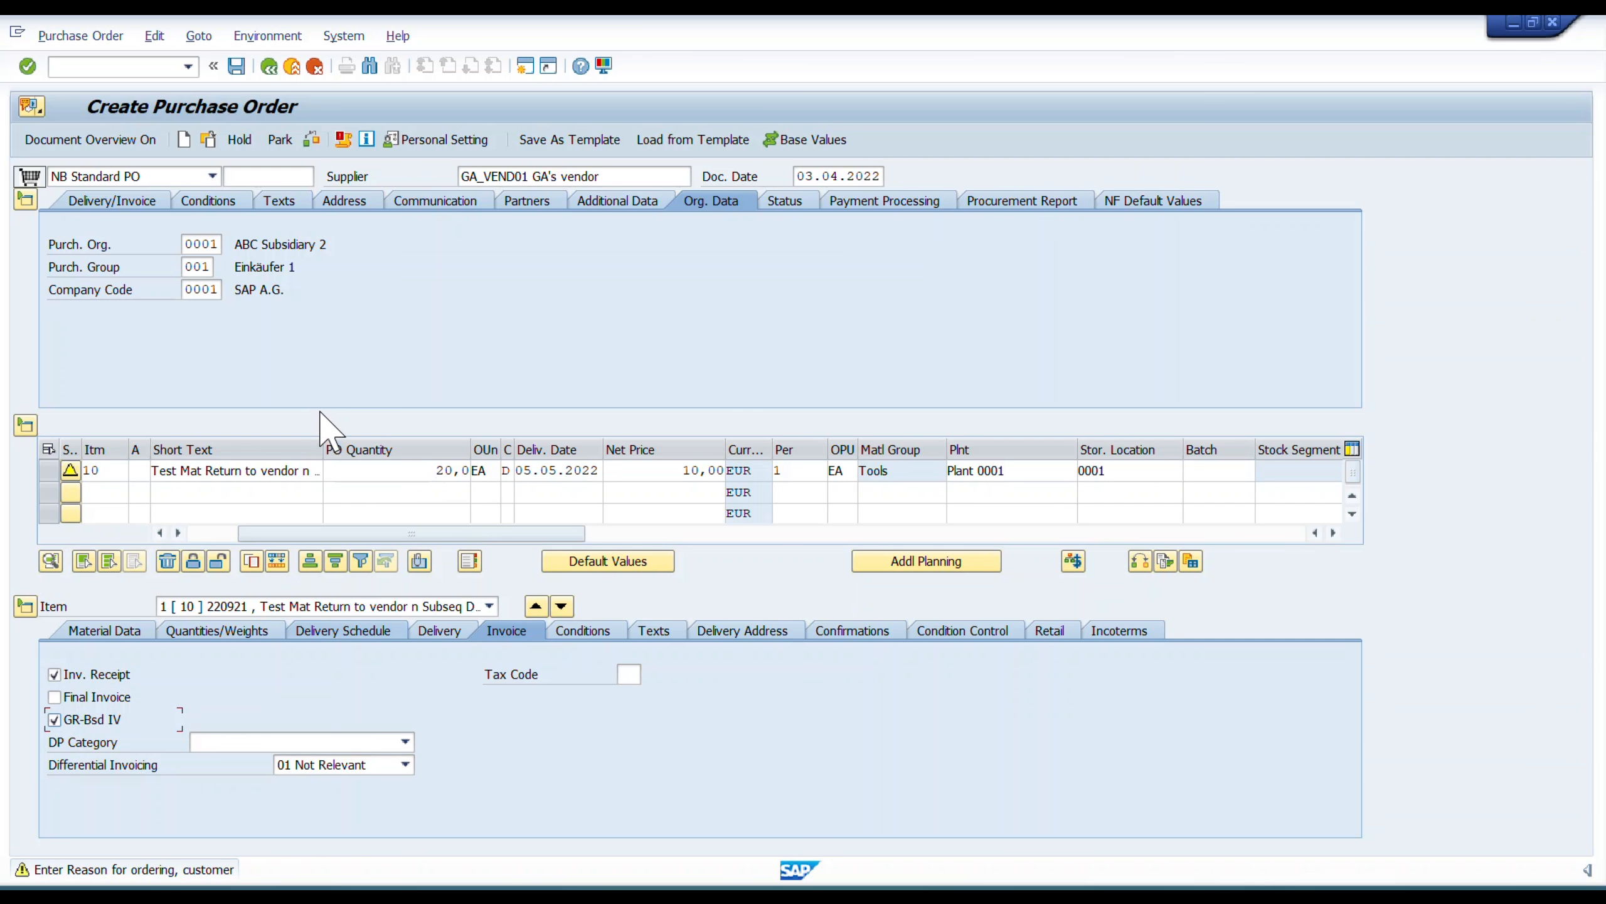
click(213, 176)
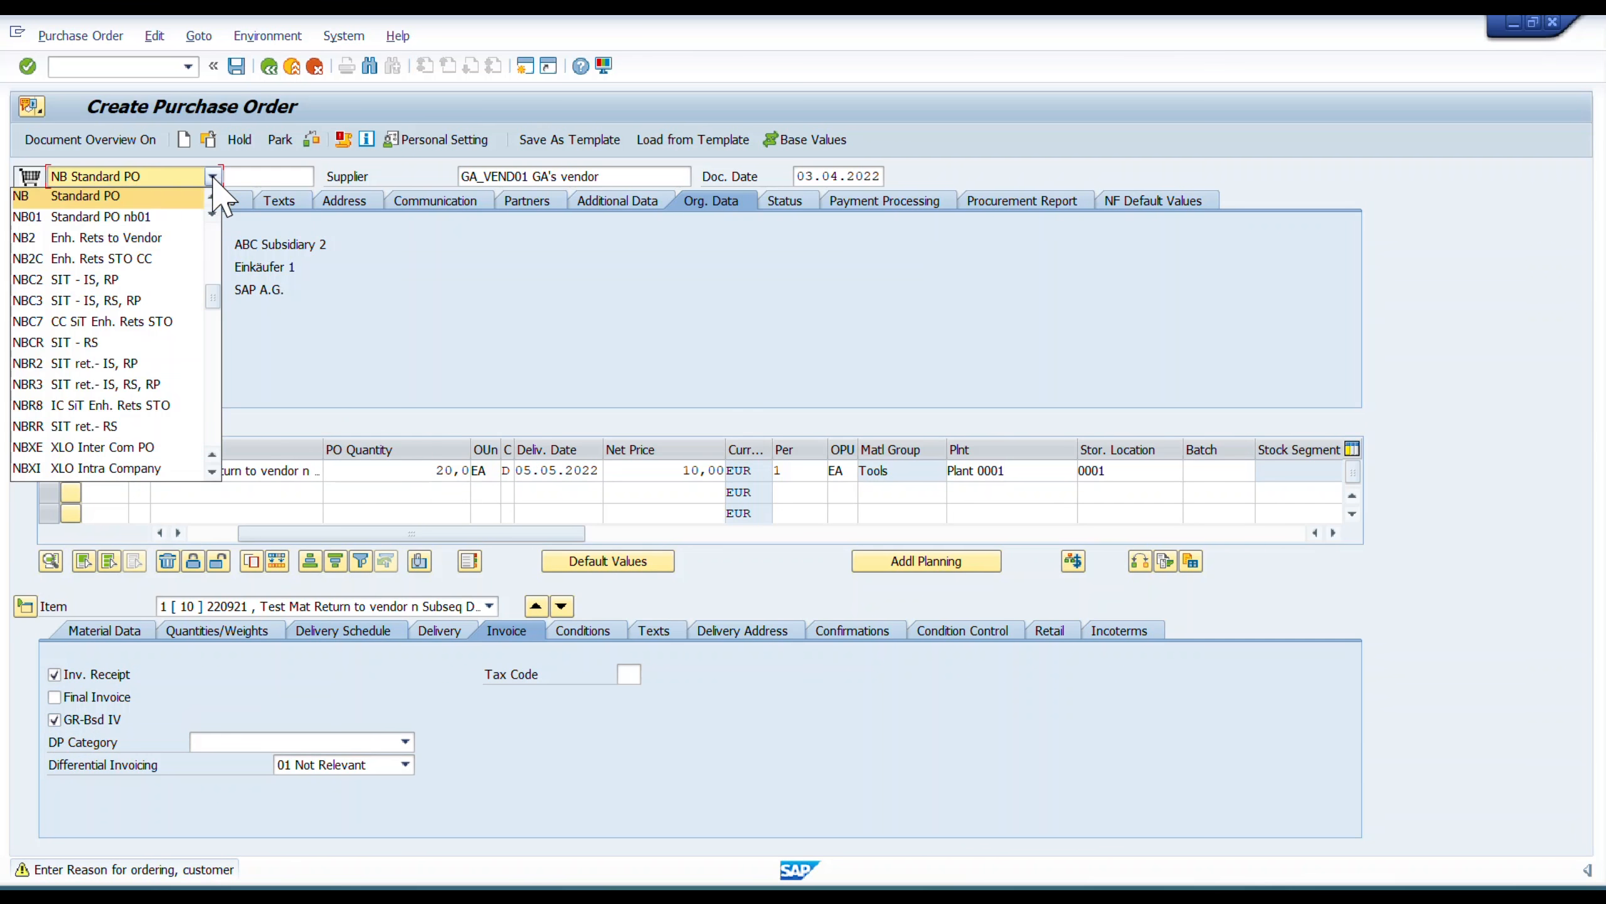
click(107, 201)
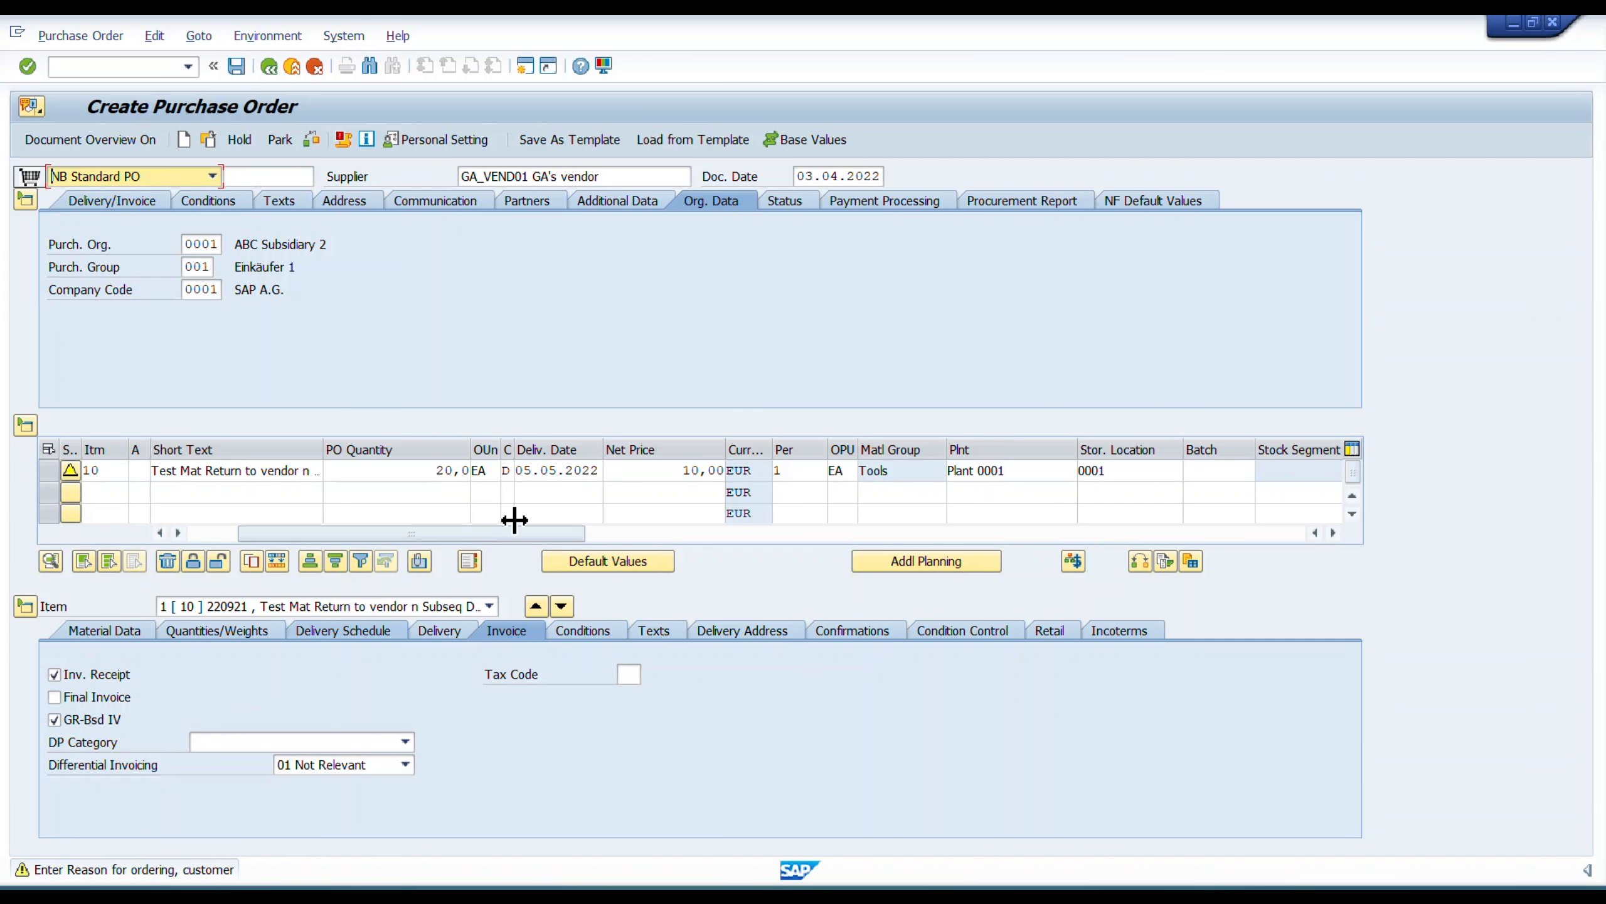
Widen the Returns Item column in the item overview, then tick and clear the returns flag of item 10.
drag(475, 537, 568, 538)
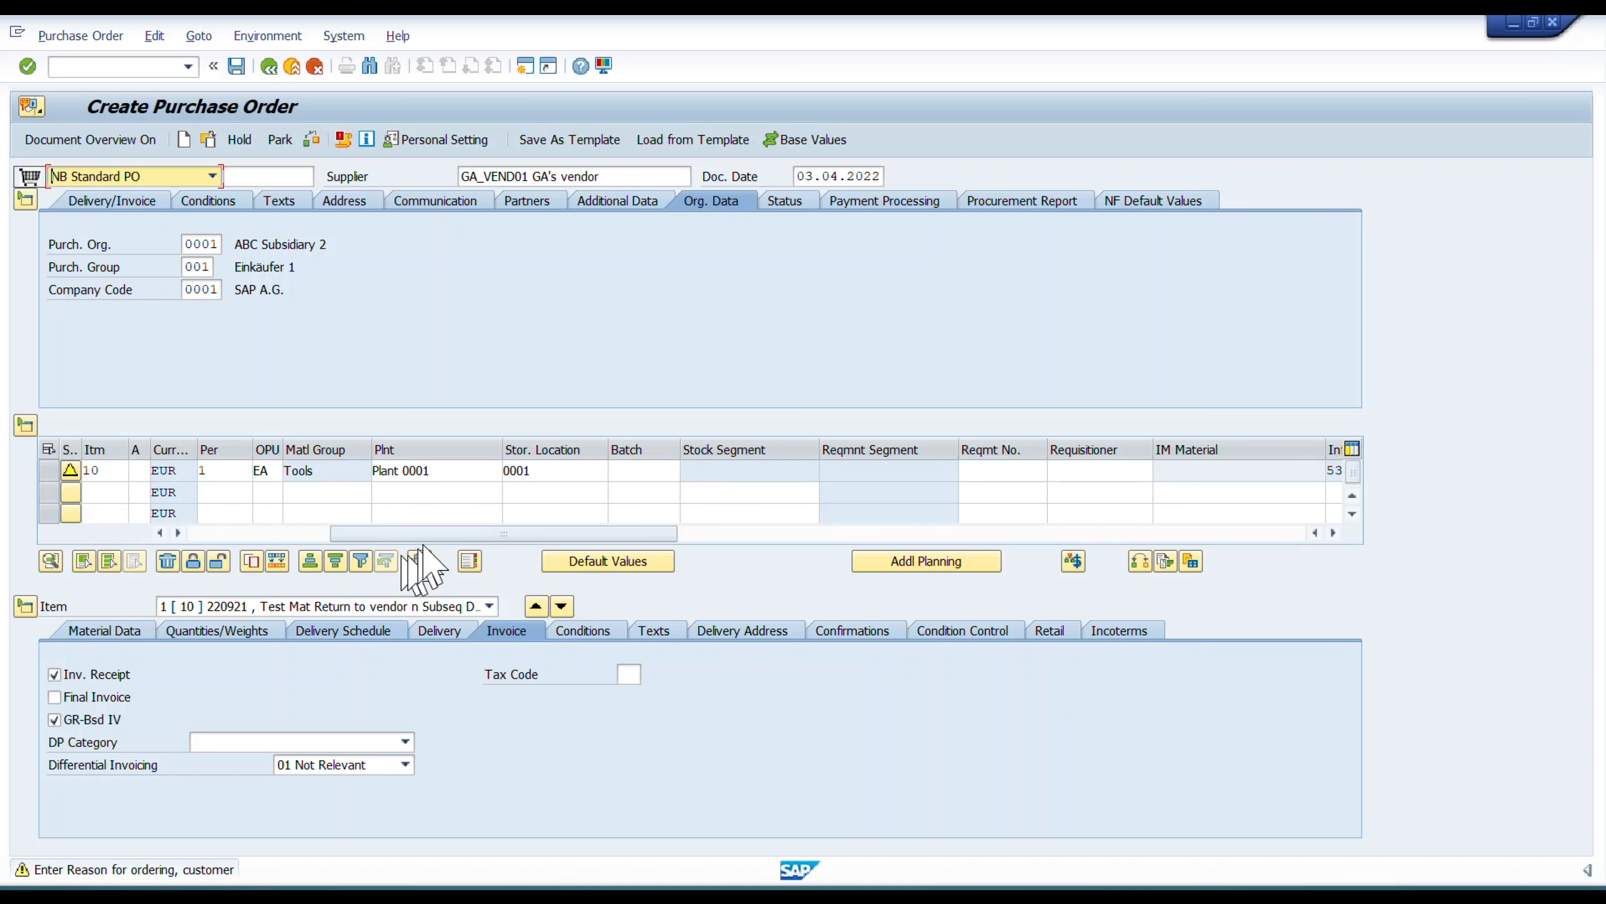
drag(430, 535, 534, 534)
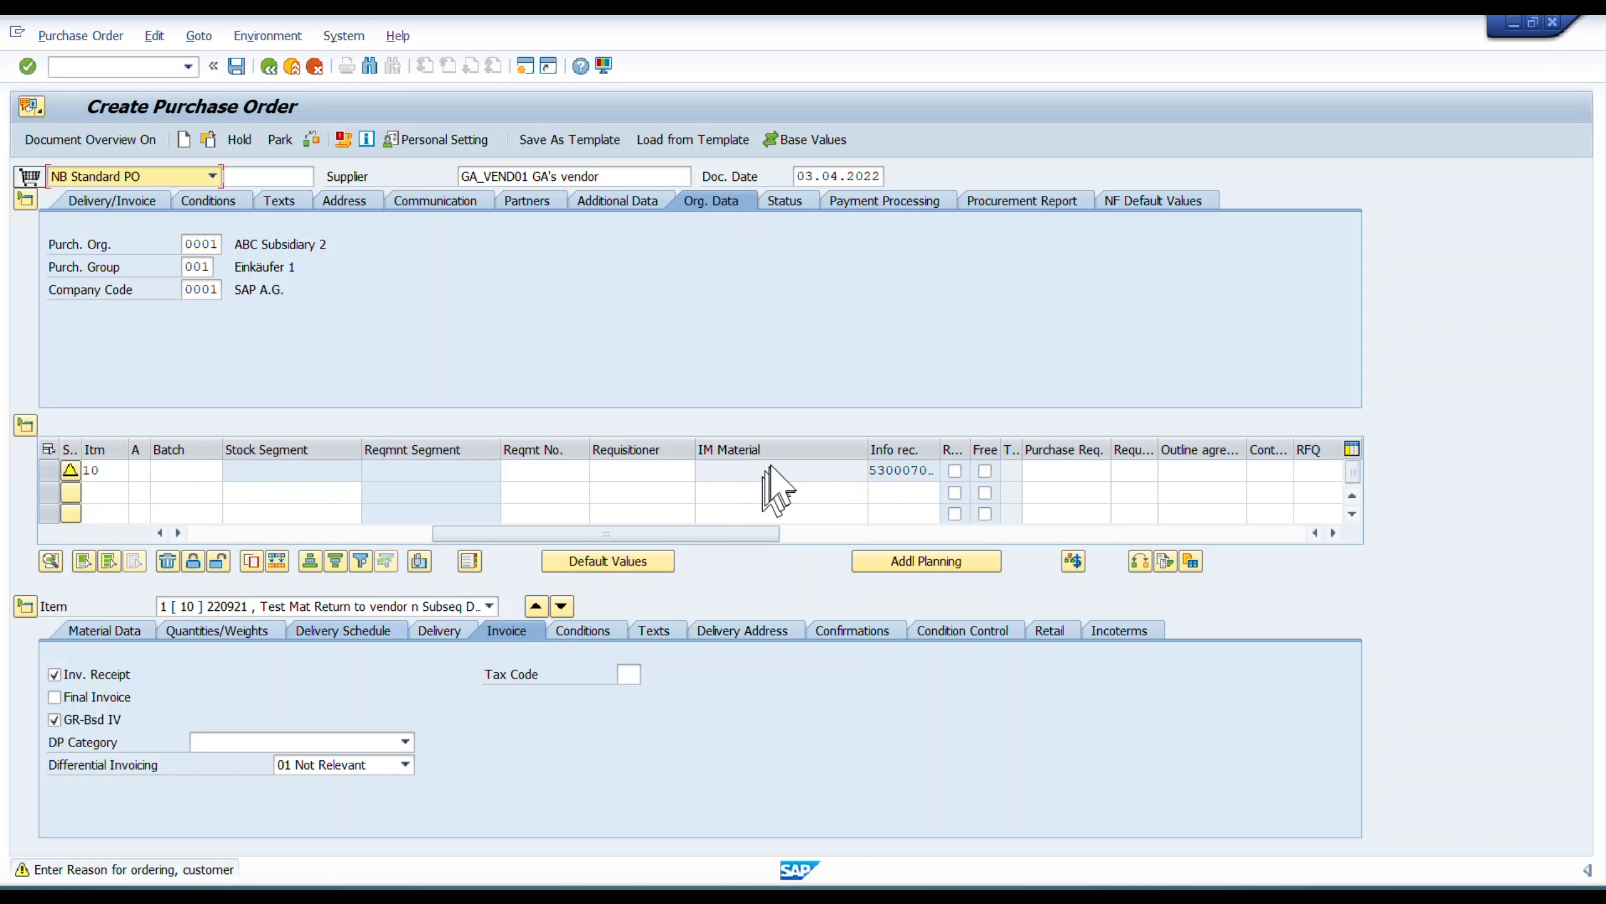
drag(974, 449, 1069, 447)
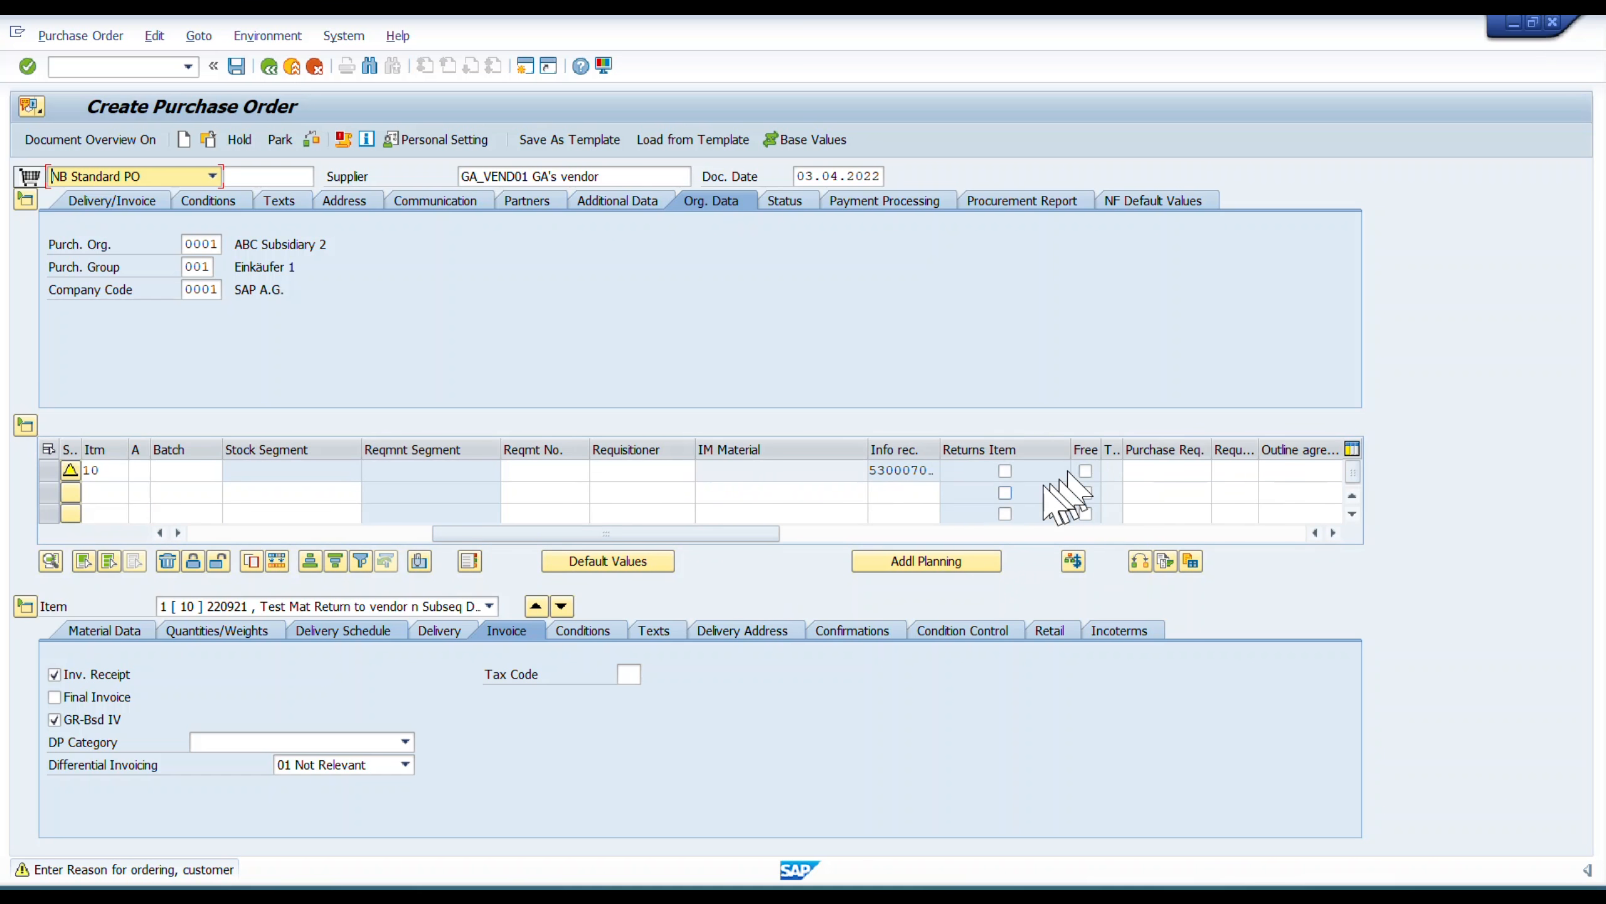
click(1006, 470)
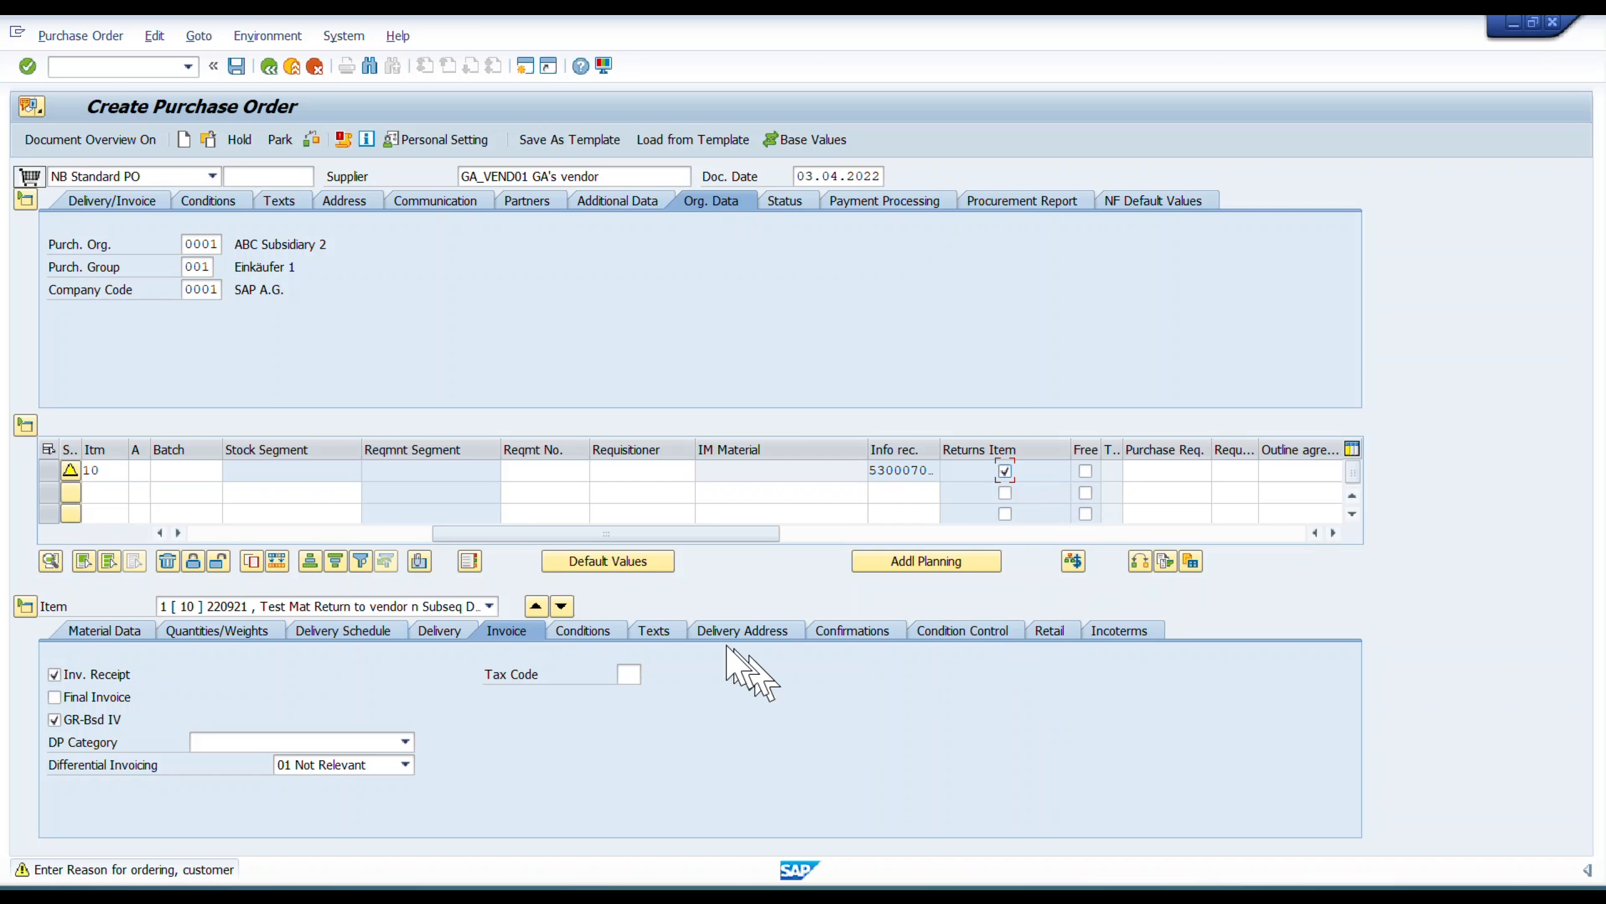
click(1006, 471)
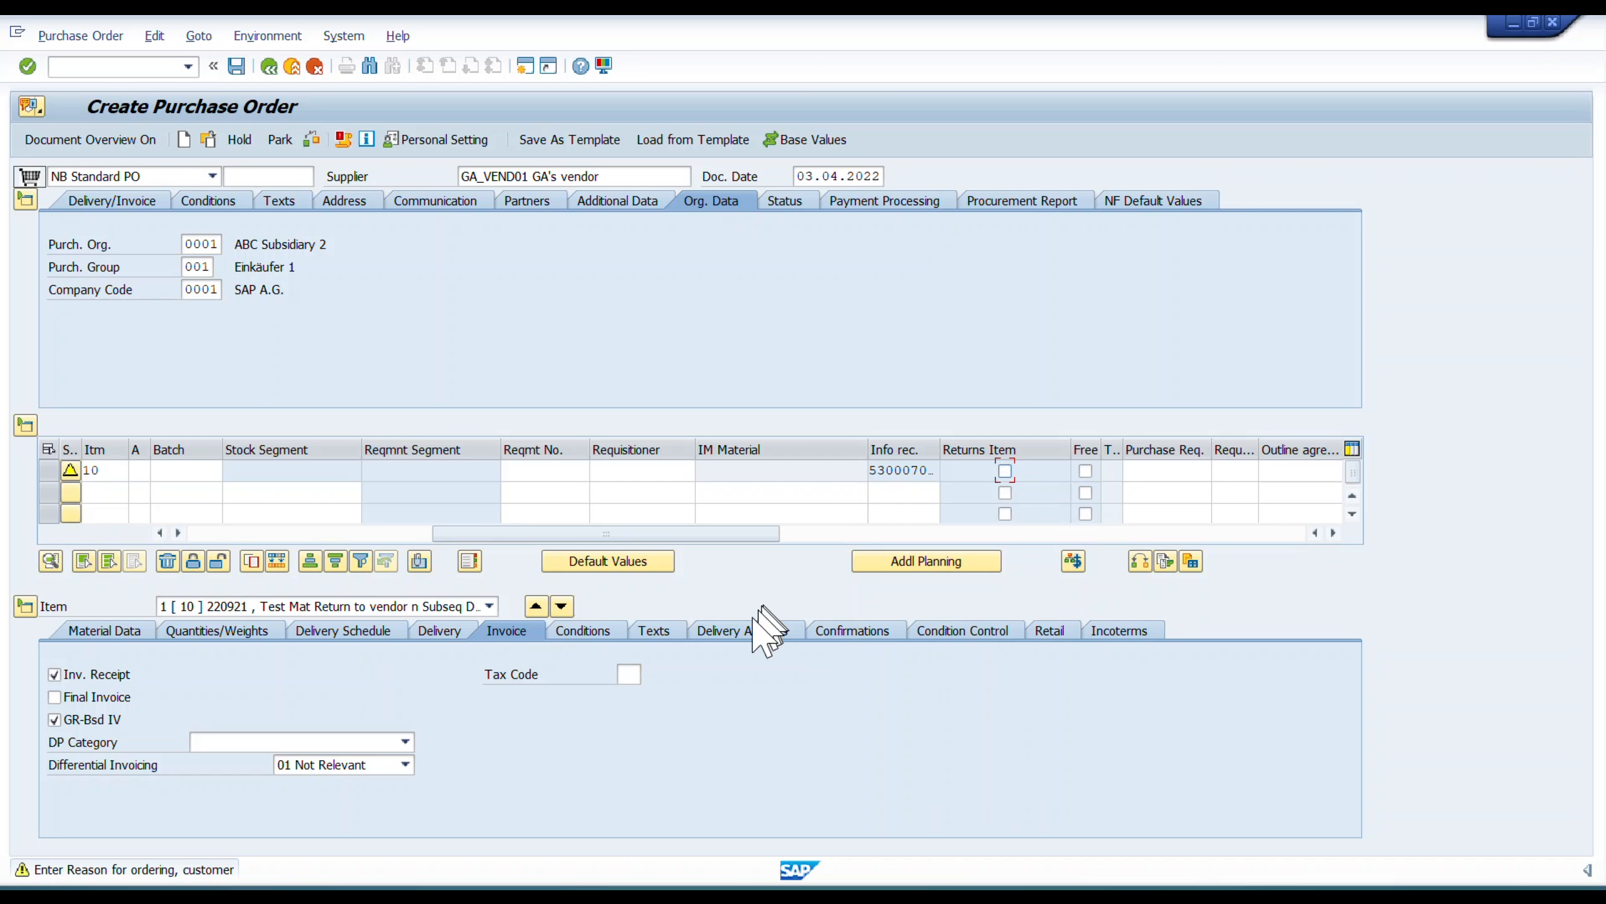
Display the pricing conditions of item 10, flag it as a returns item and check its gross price condition value.
click(588, 632)
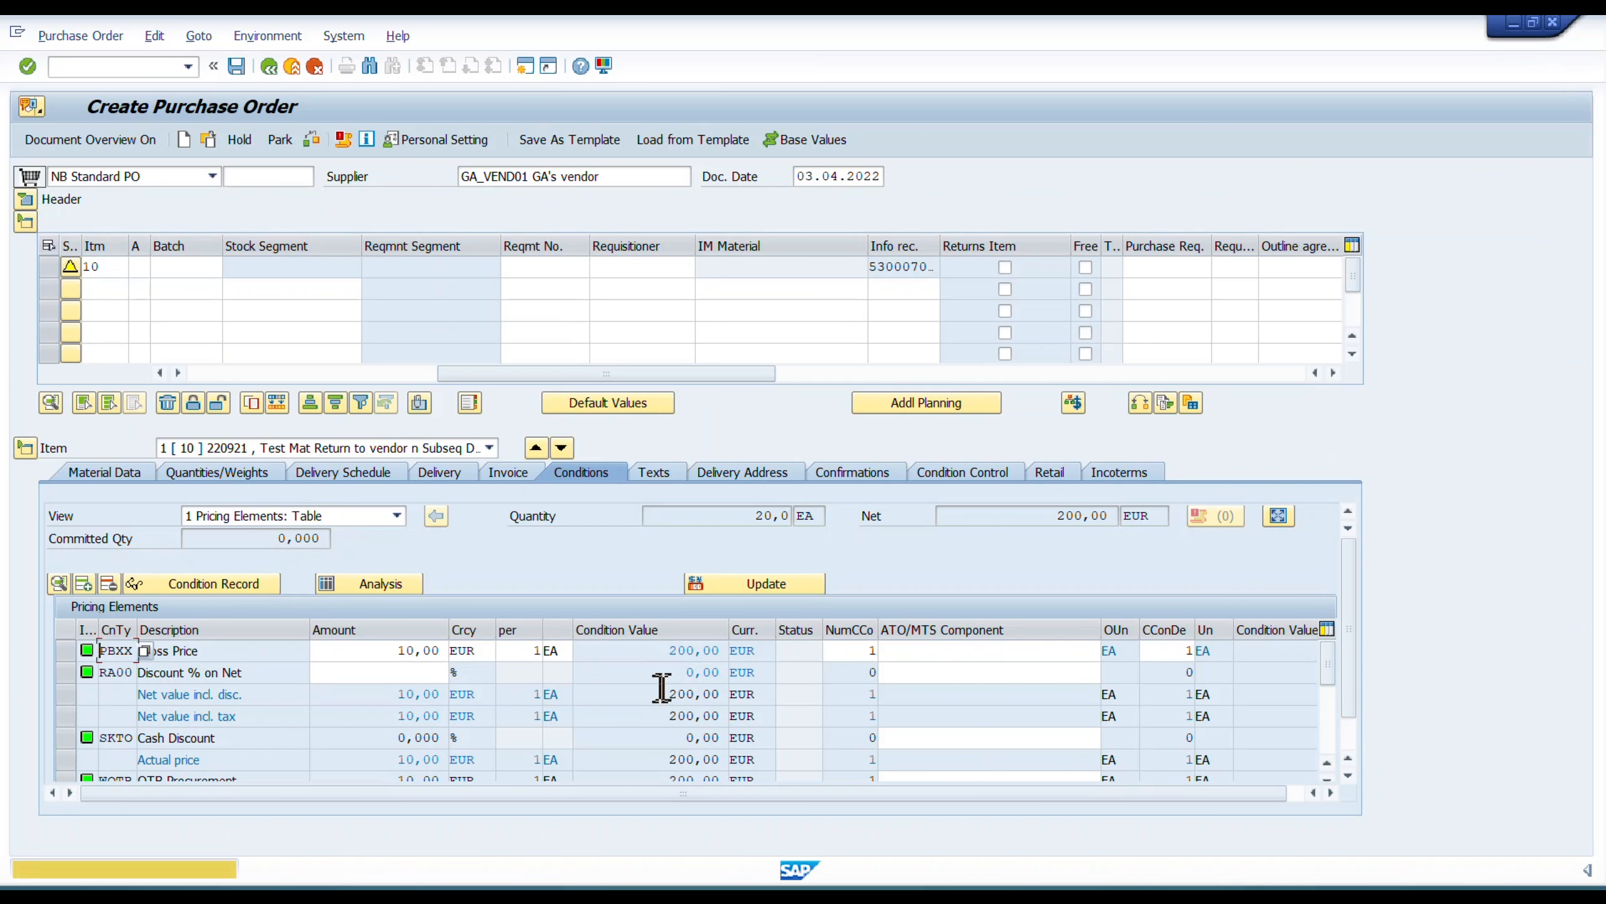
click(692, 650)
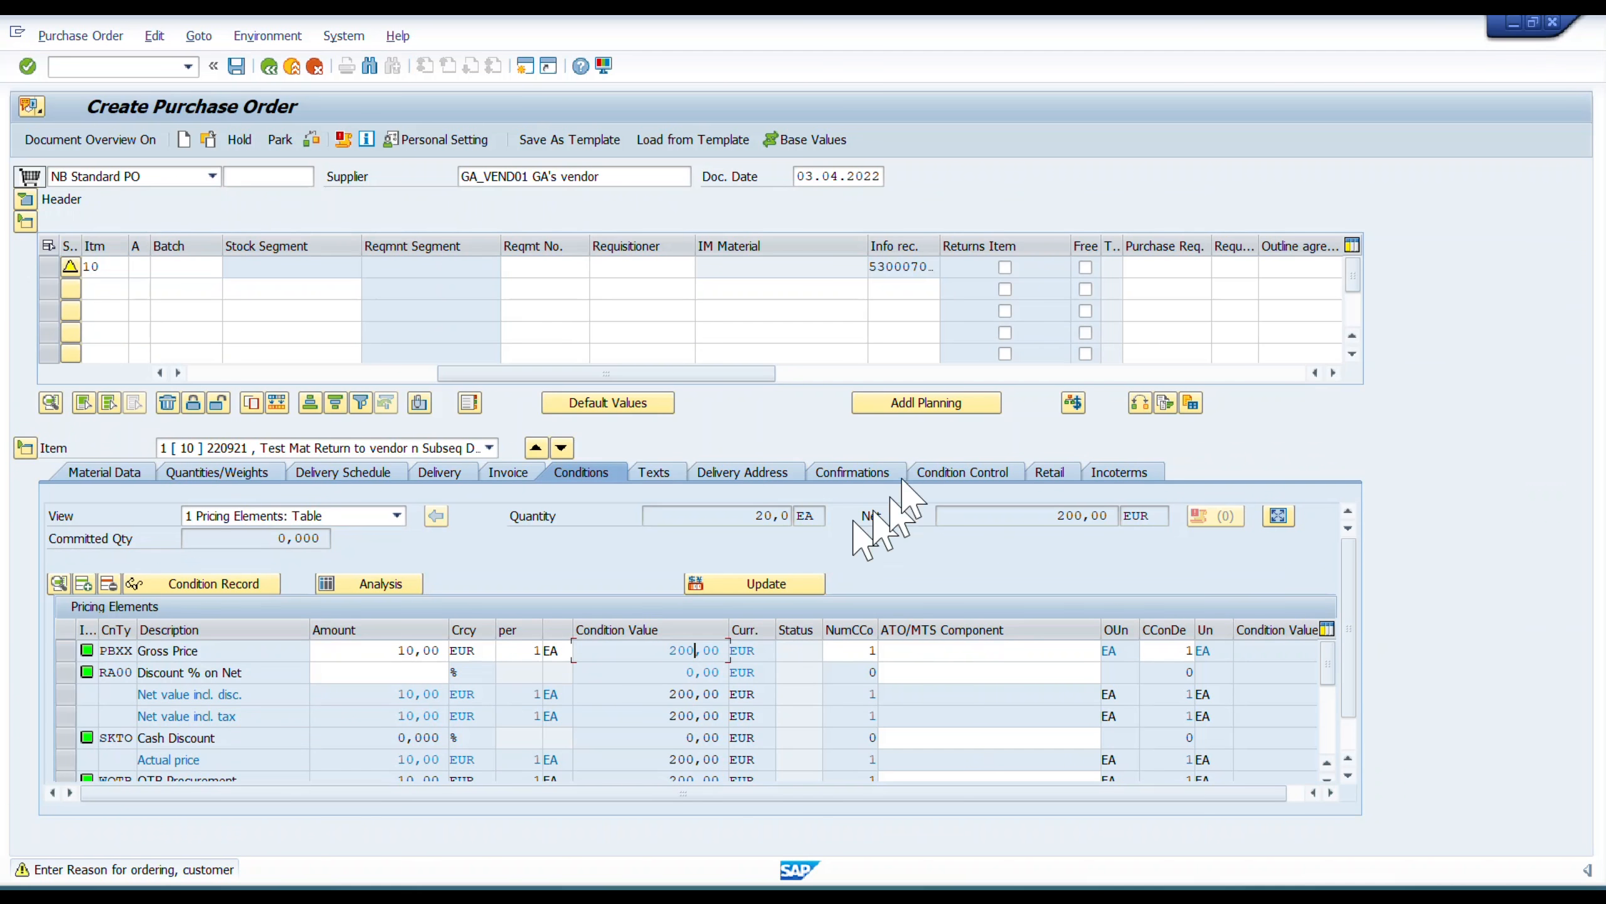
click(1005, 267)
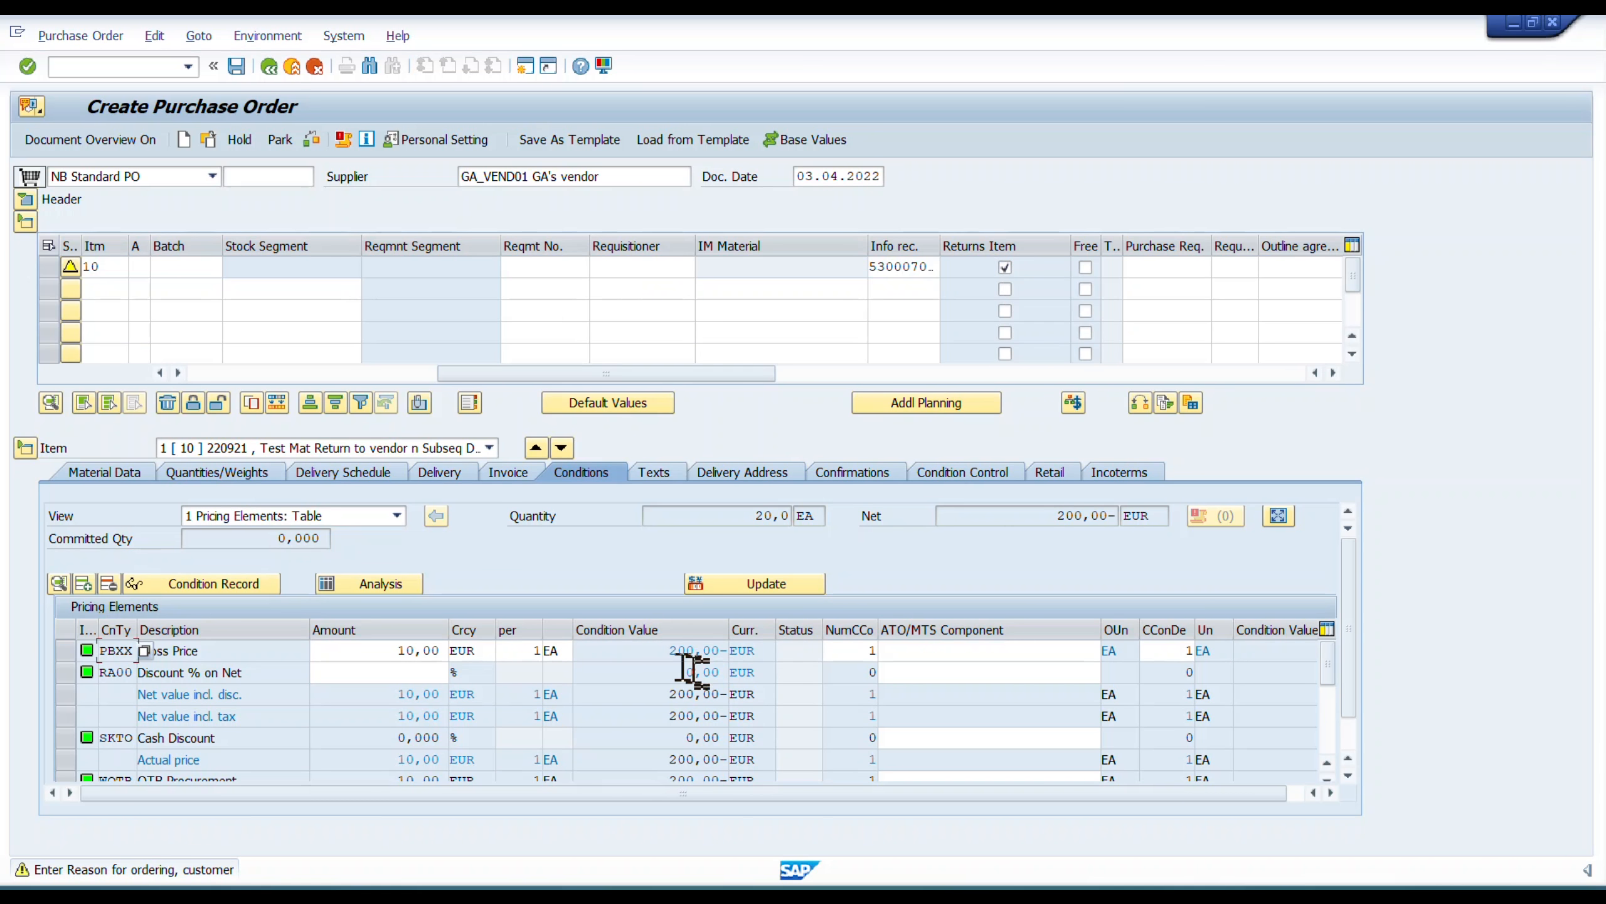
click(736, 651)
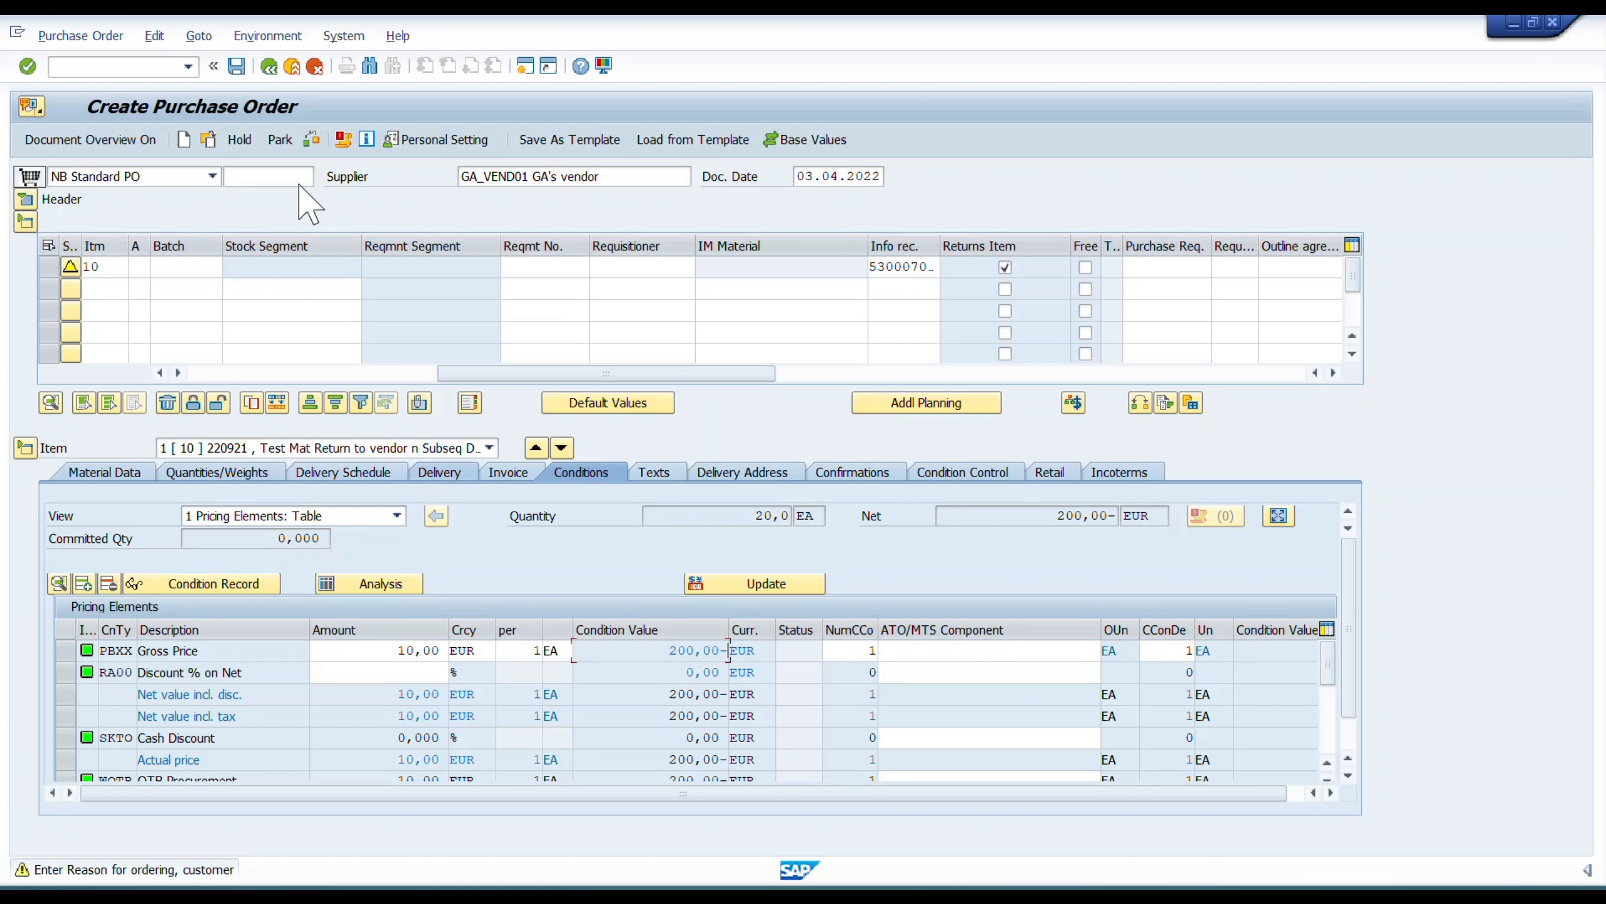
Review the item's order data and returns flag, and save the return purchase order despite the system messages.
drag(588, 373, 234, 374)
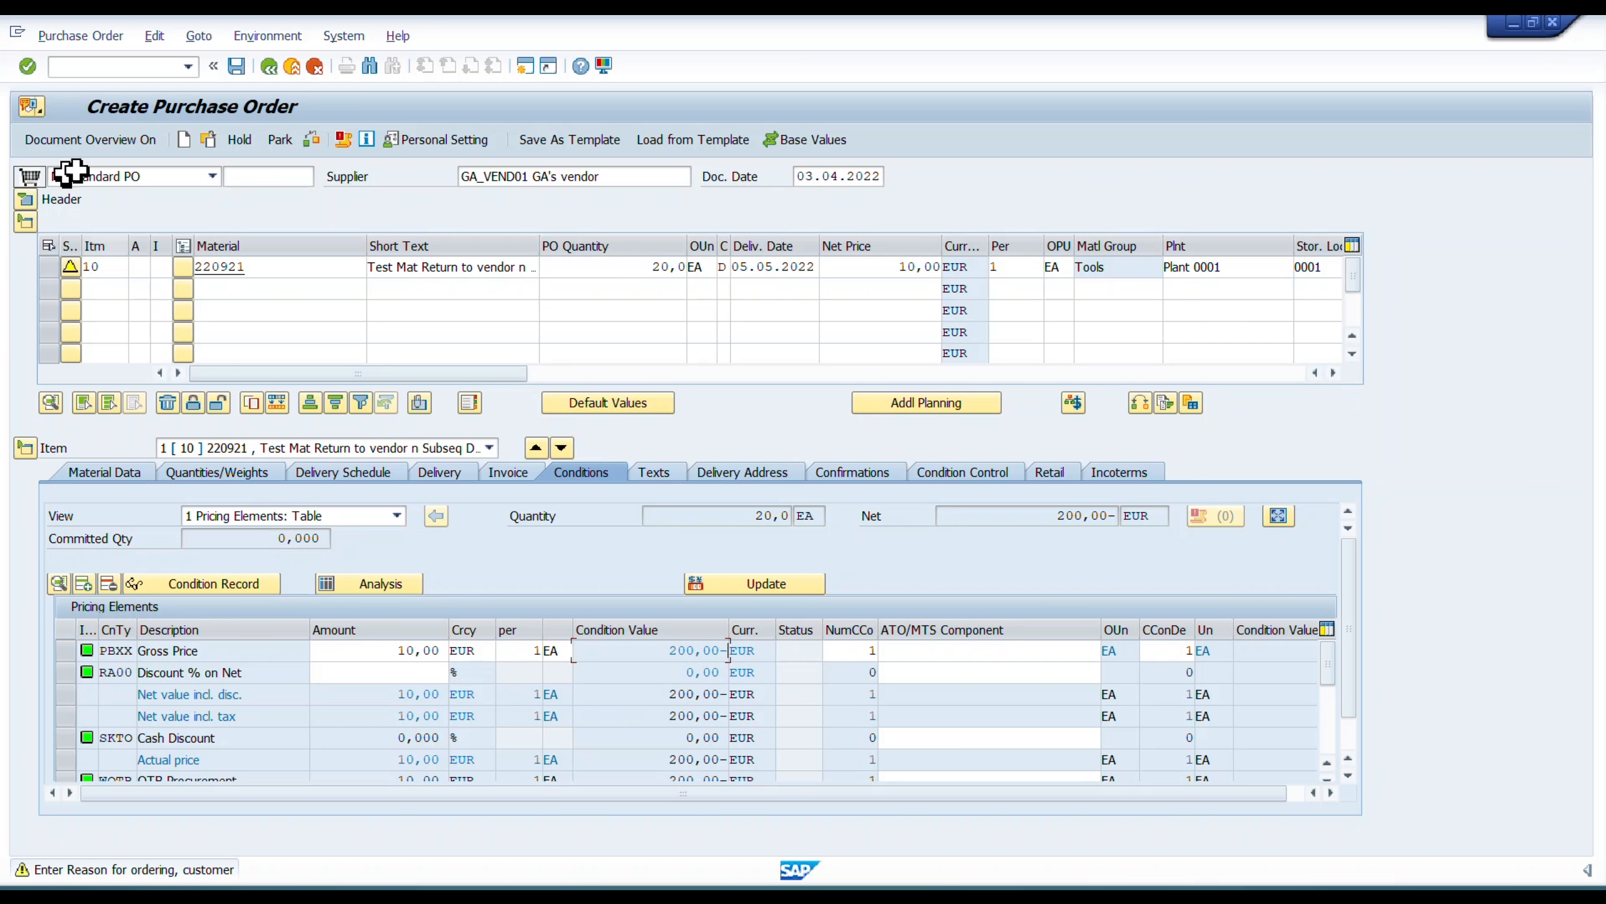
drag(502, 374, 809, 377)
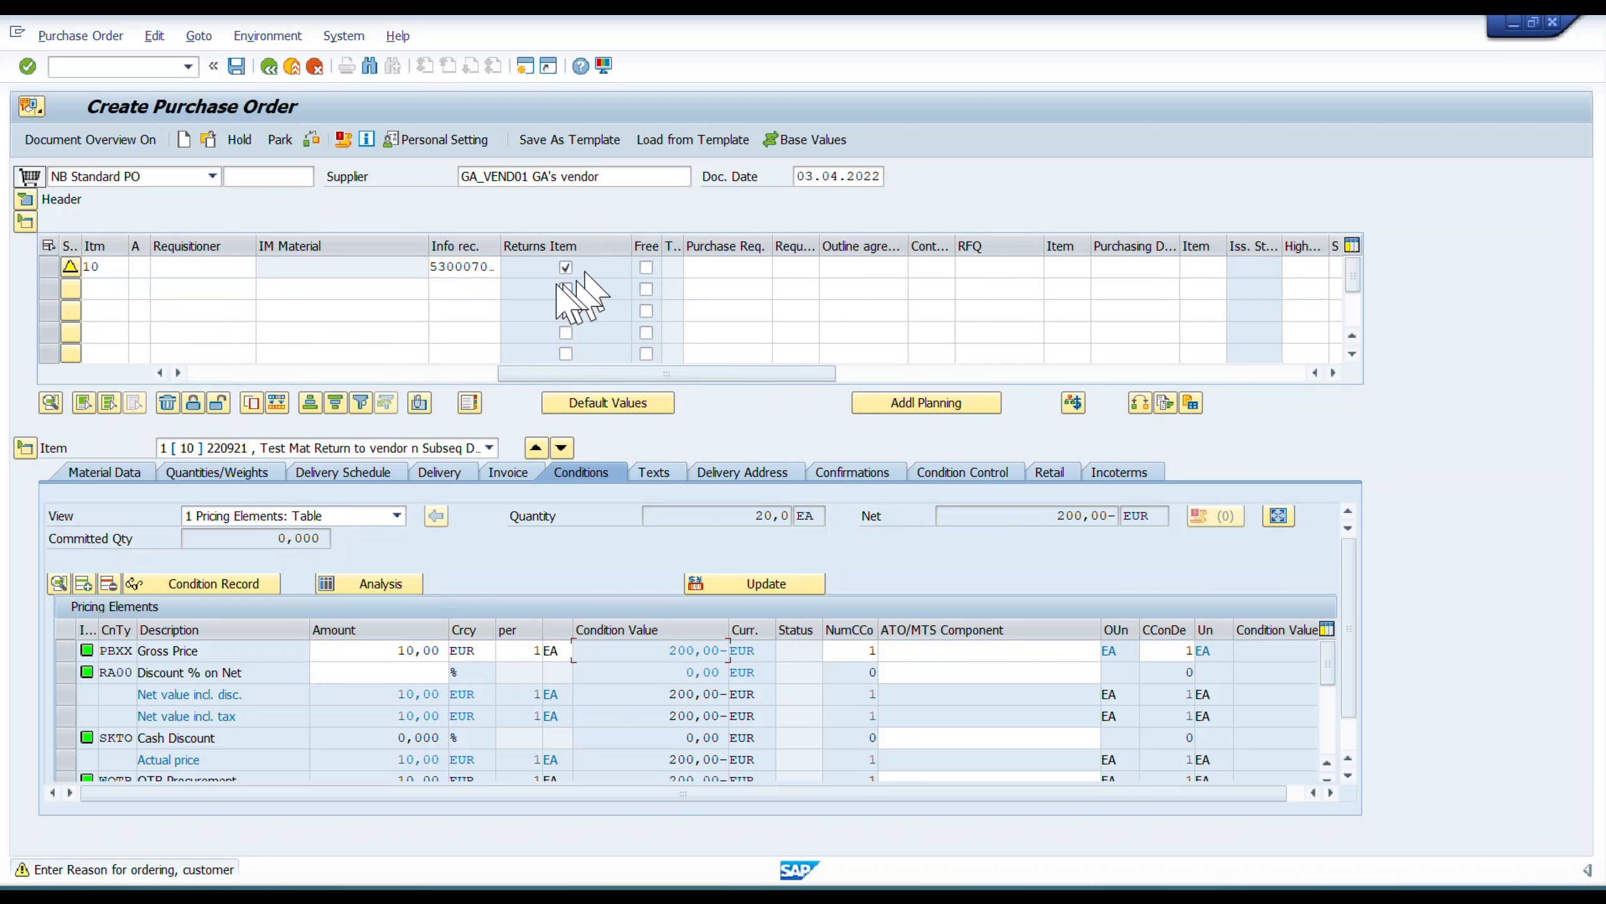
drag(628, 375, 320, 374)
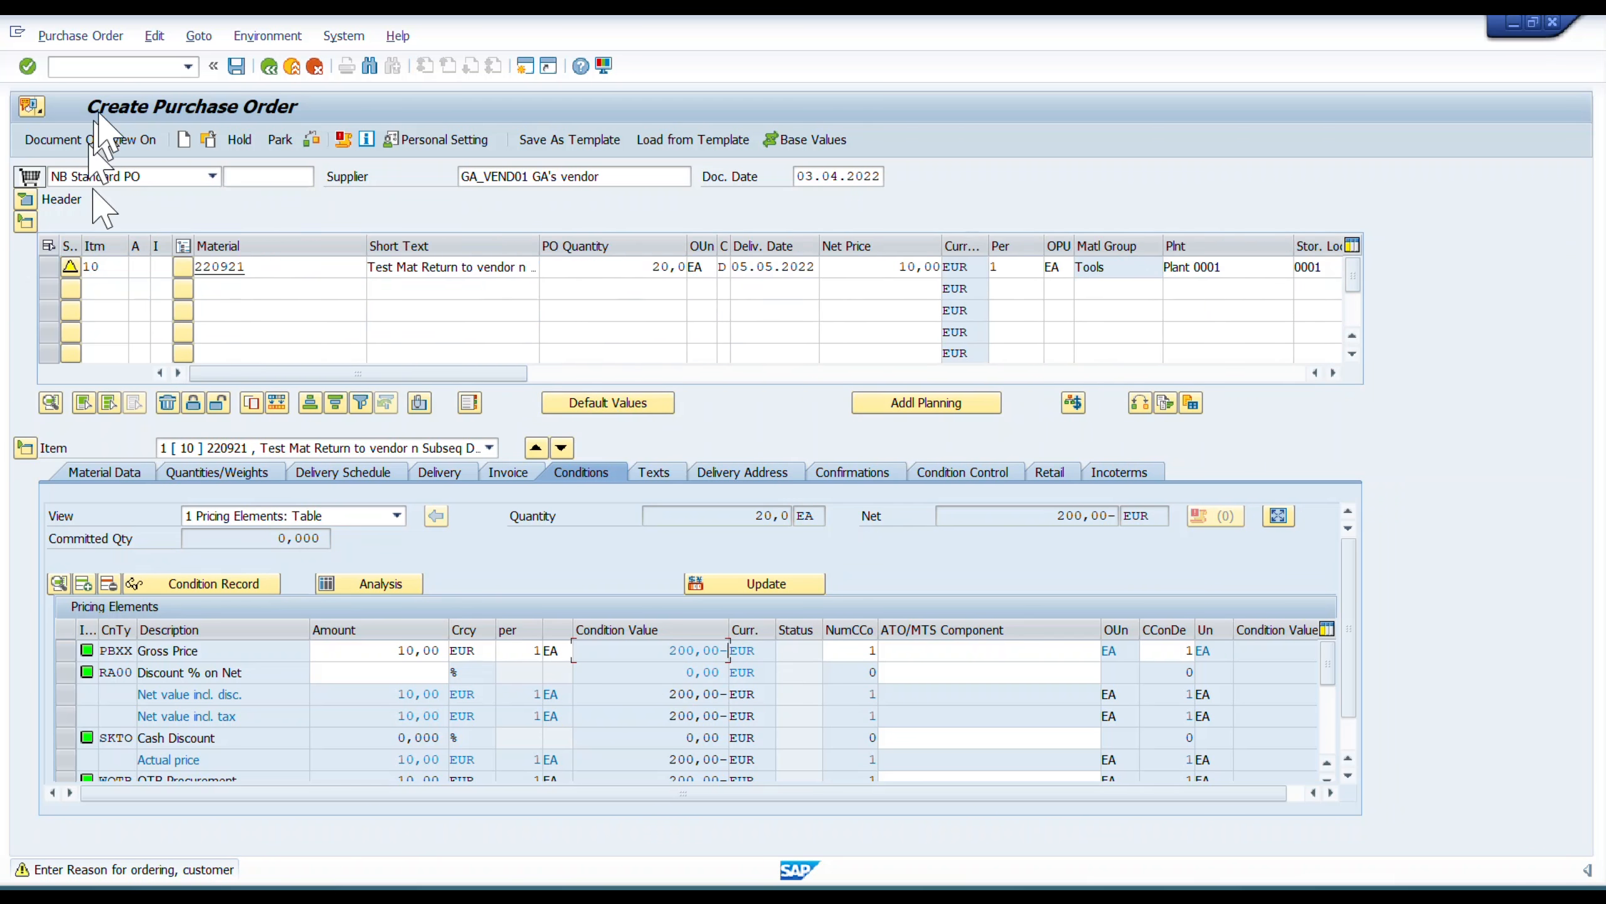
click(236, 65)
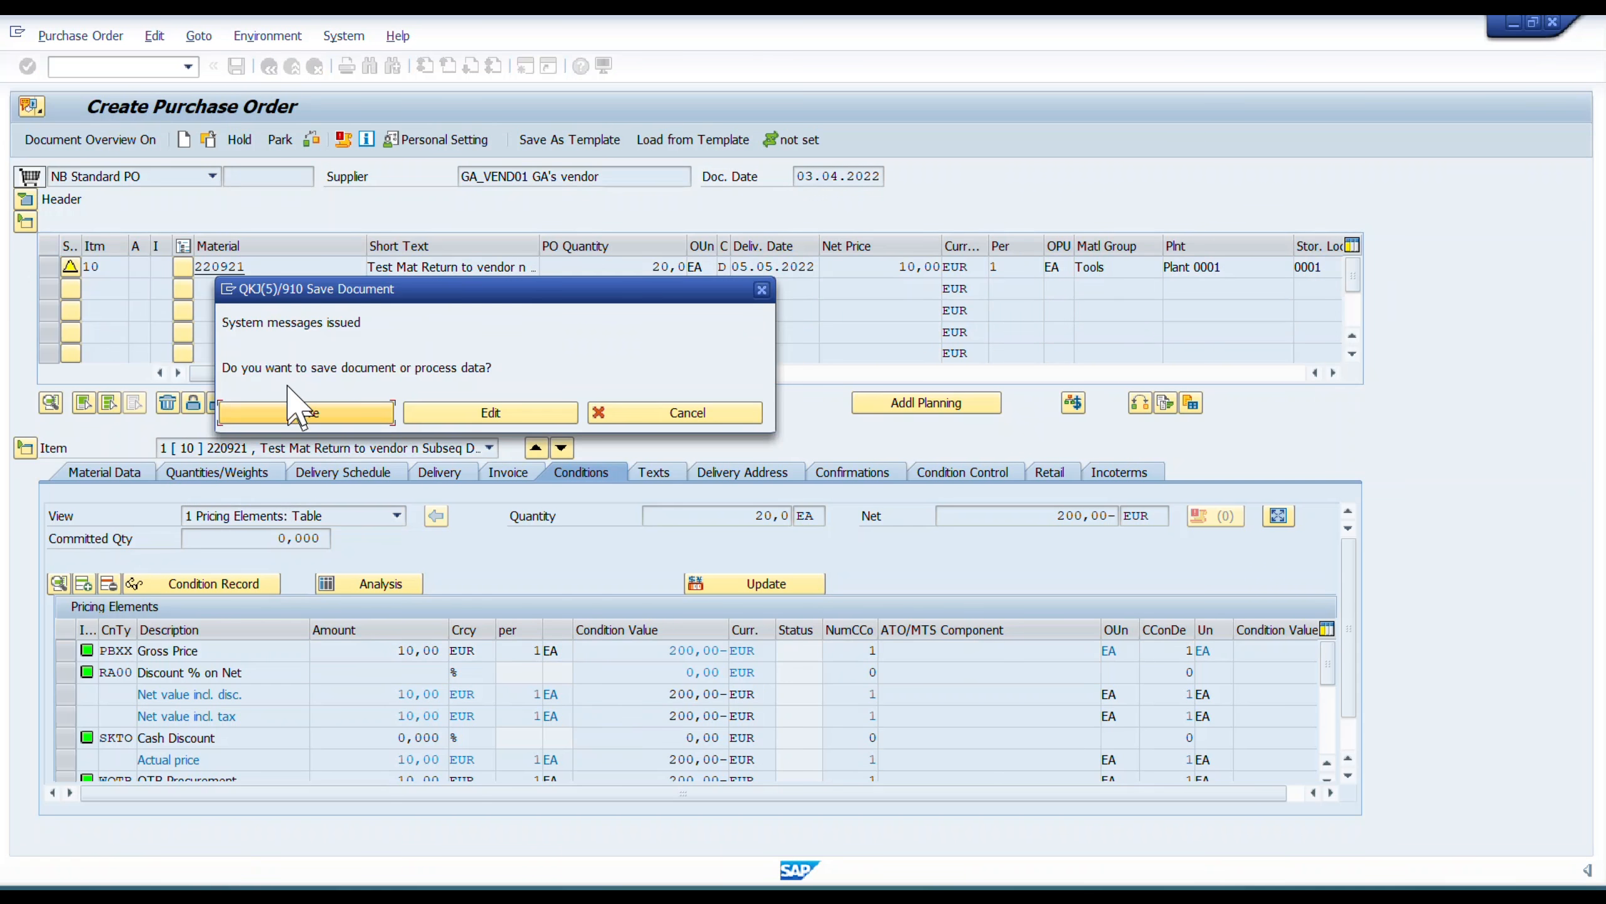
click(305, 414)
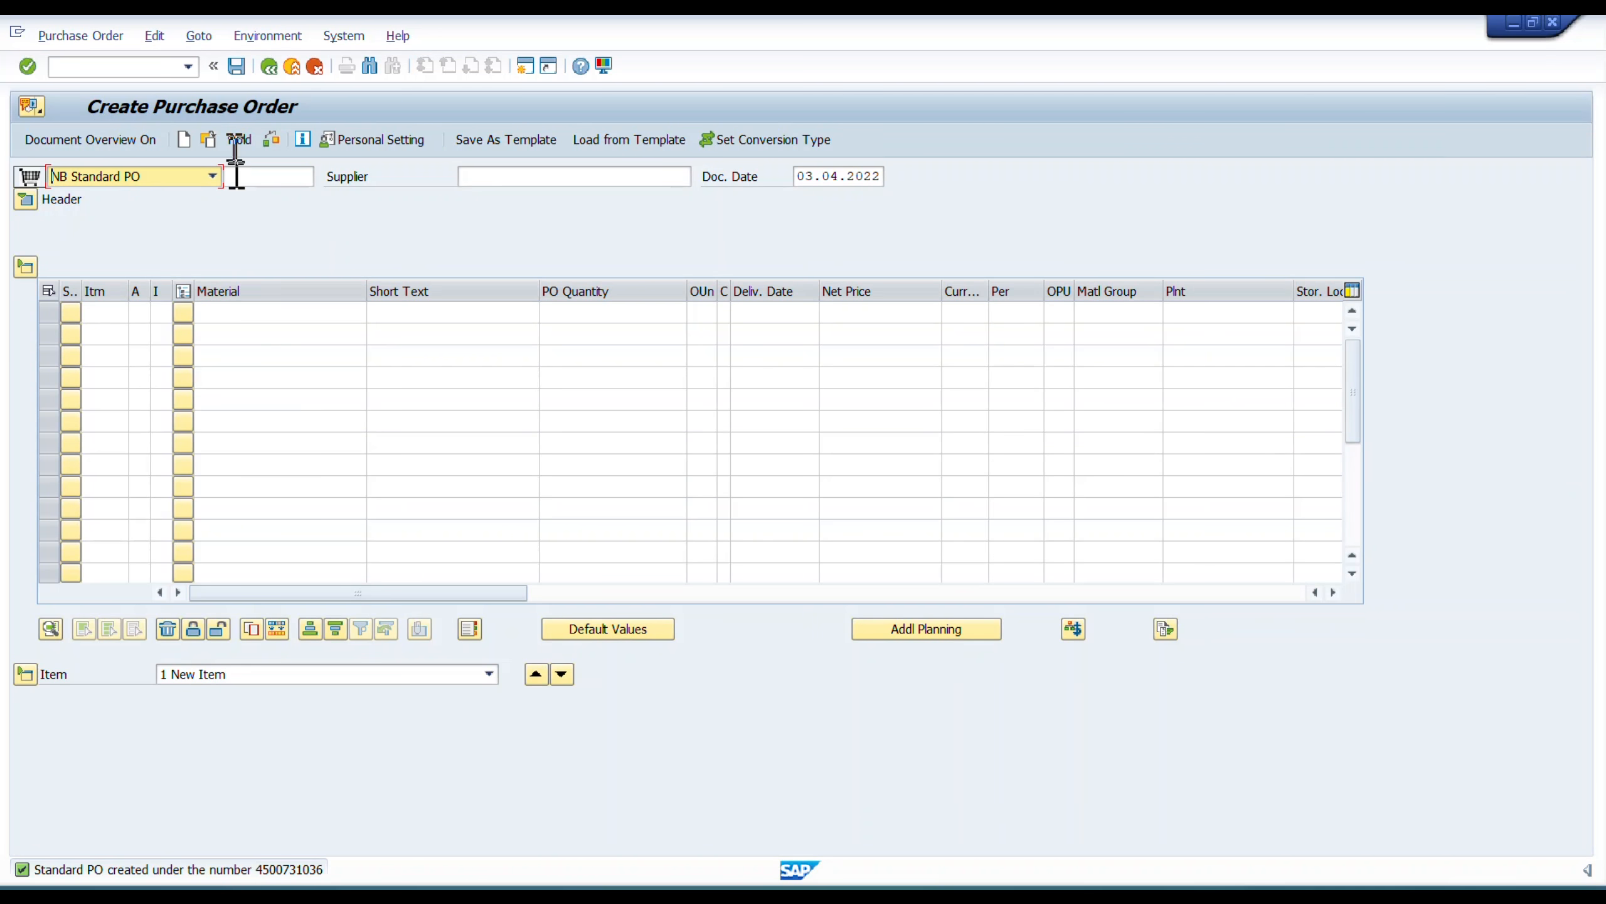
Bring up the document selection for the saved purchase order and copy its purchase order number.
click(208, 140)
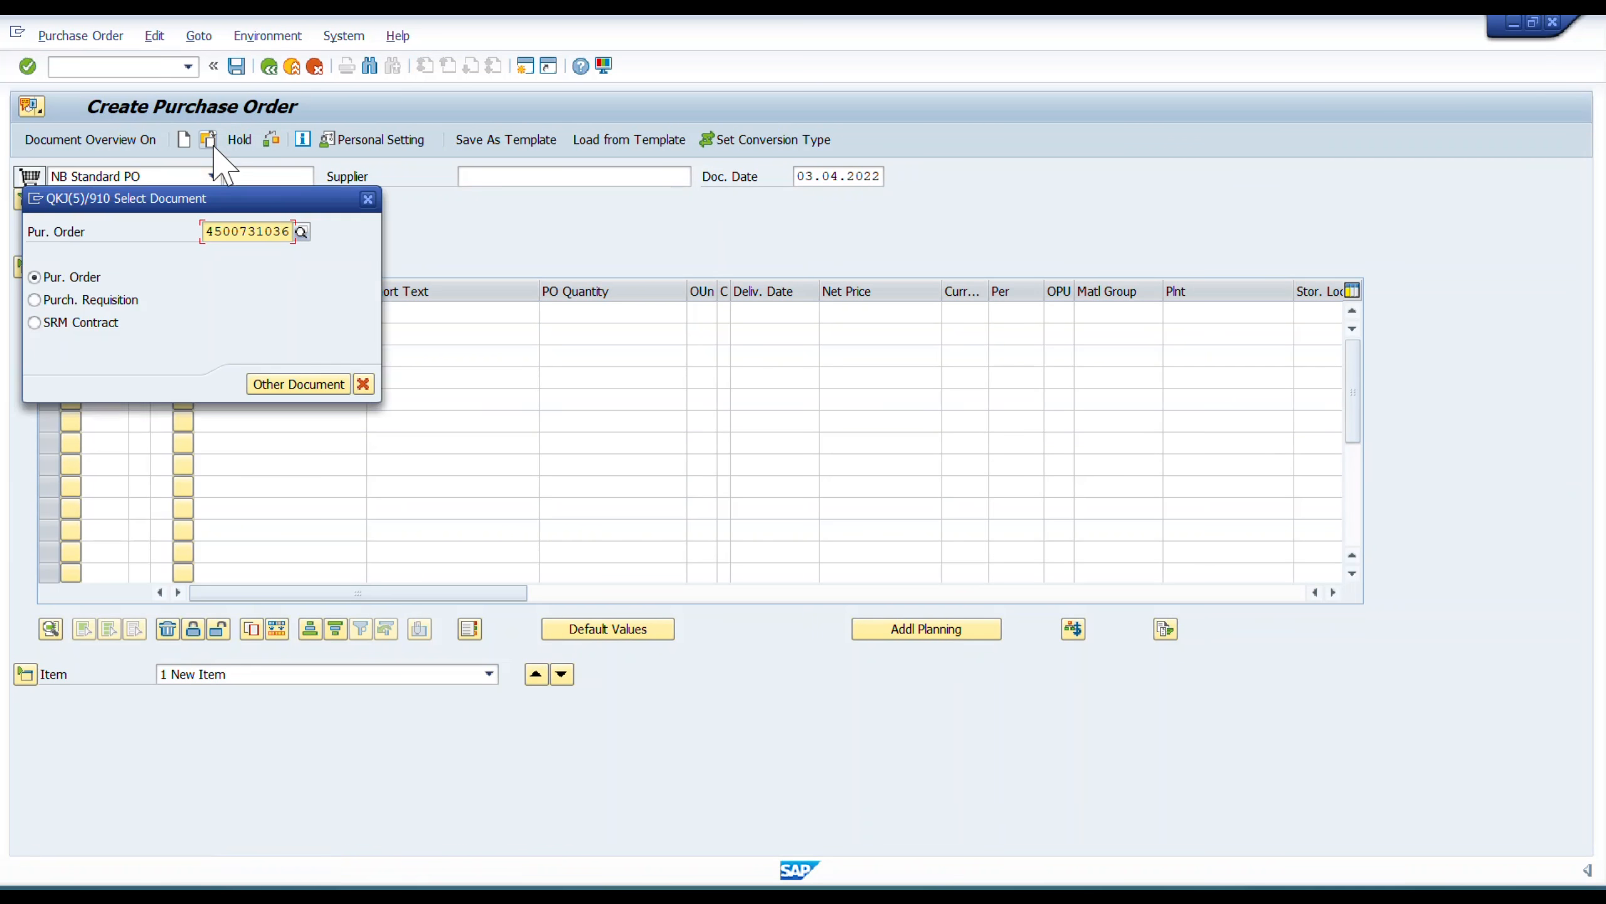
double_click(282, 233)
click(283, 234)
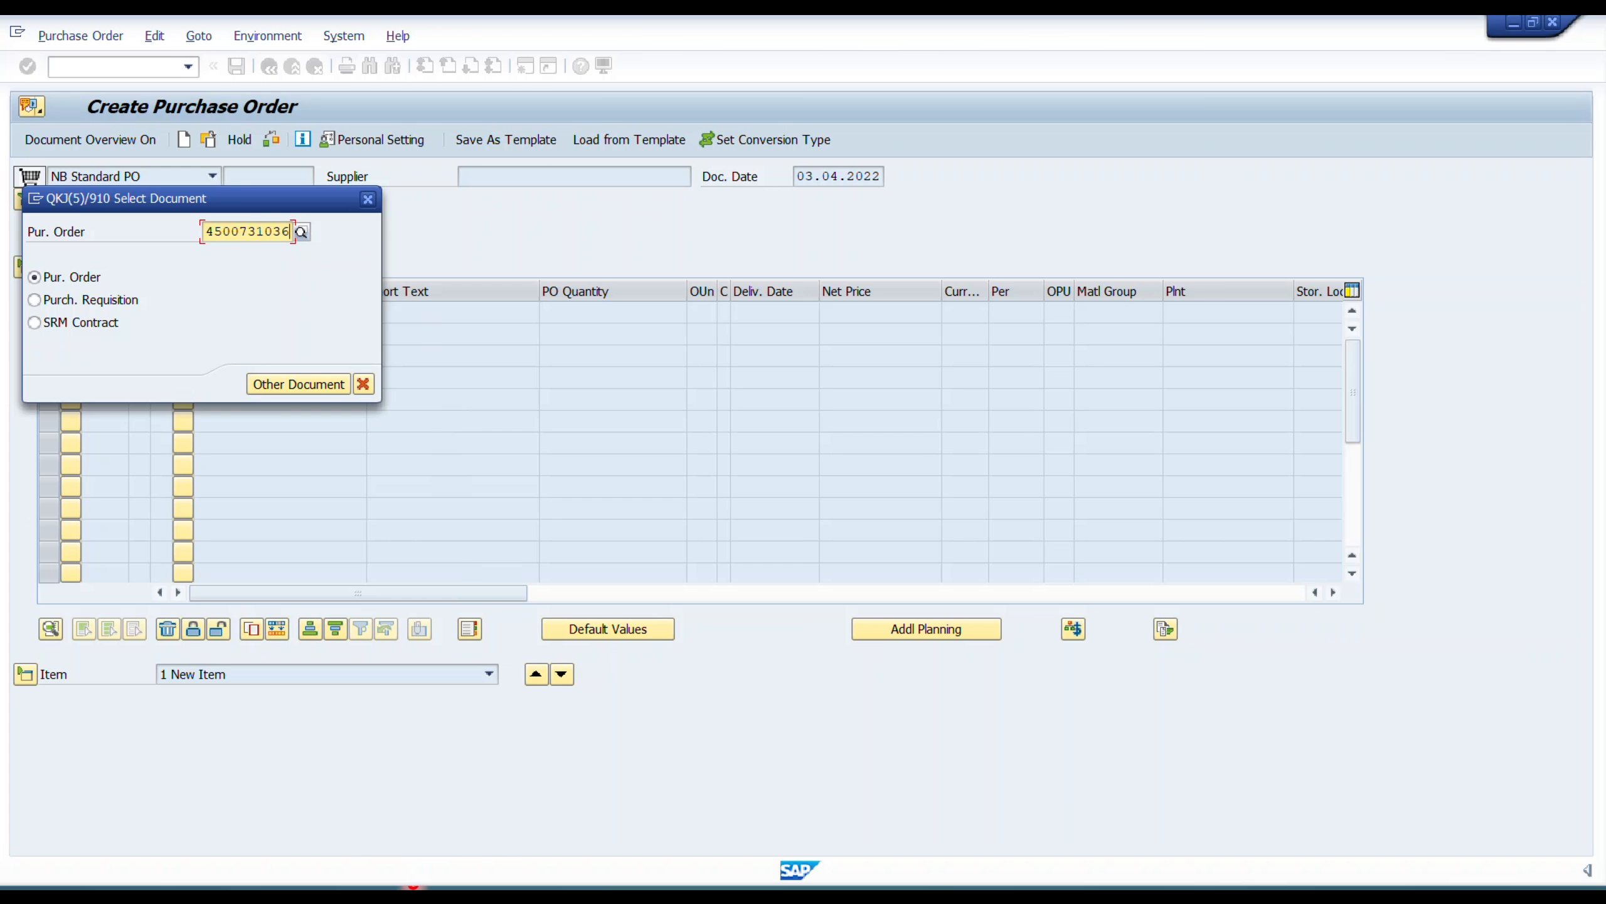
key(Return)
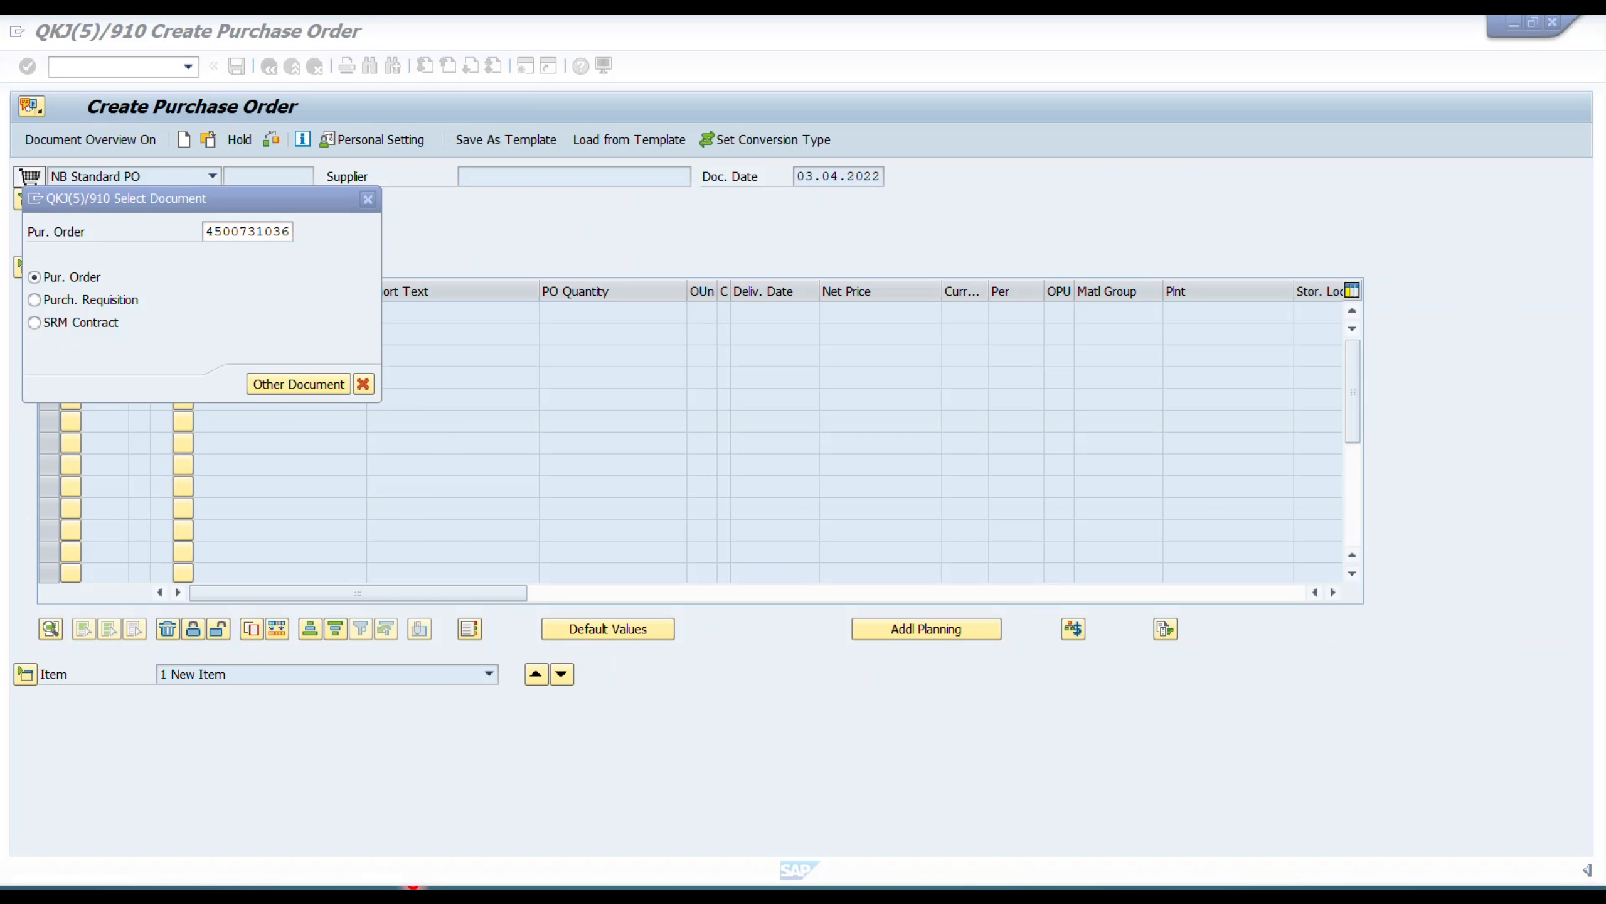
Switch to the PowerPoint slide show, advance the return-to-vendor flow to the goods receipt stage, and switch back to SAP.
key(alt+Tab)
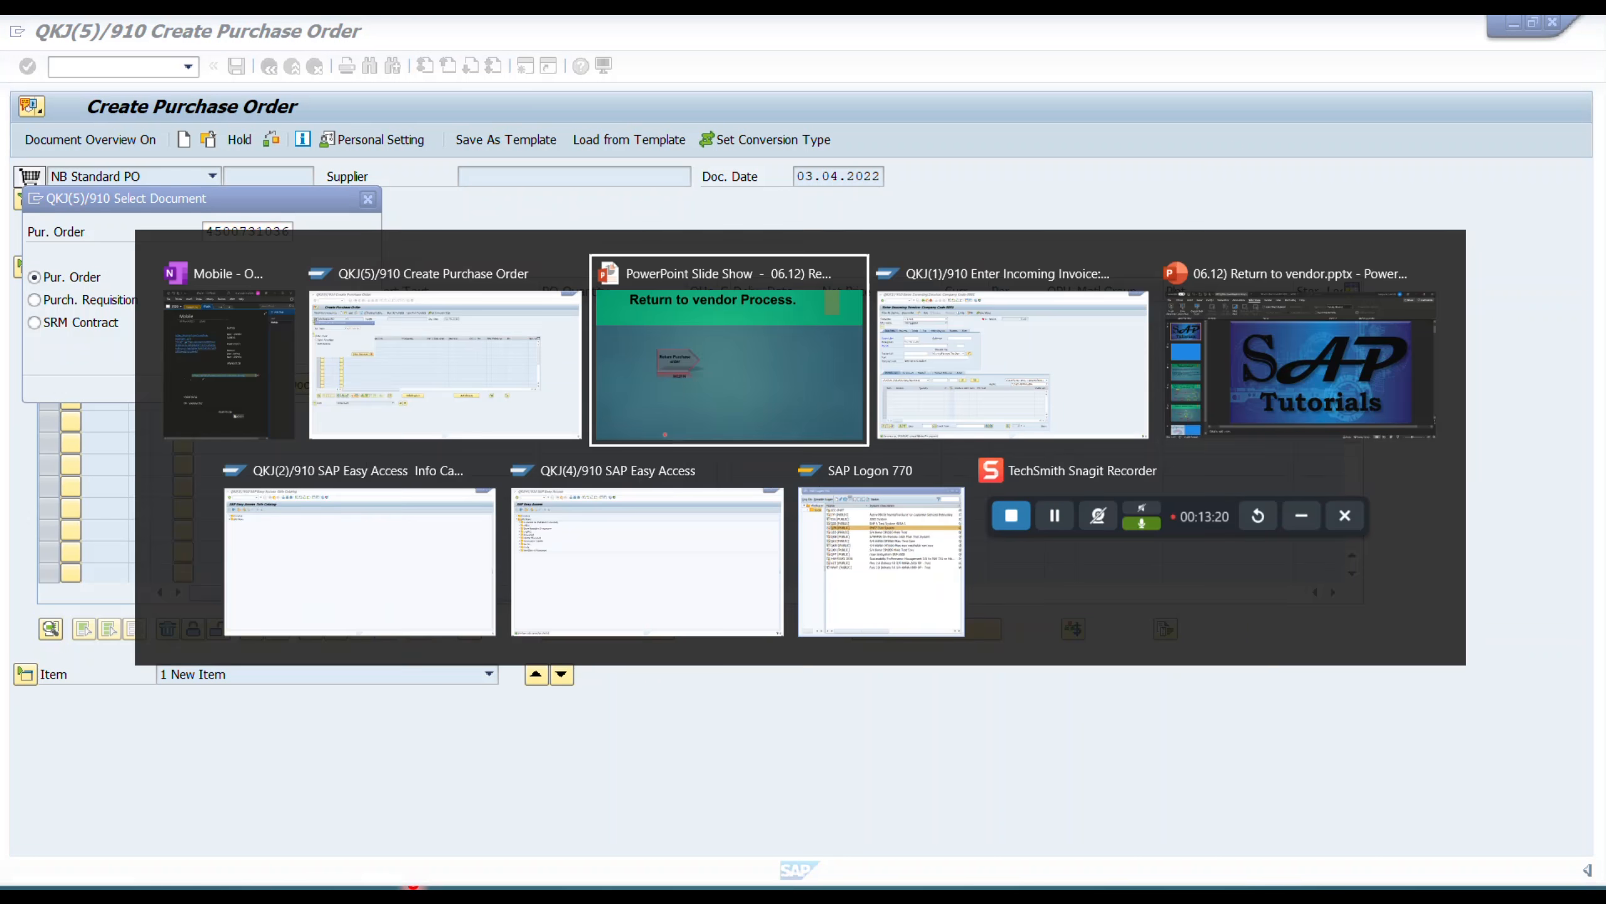
key(Right)
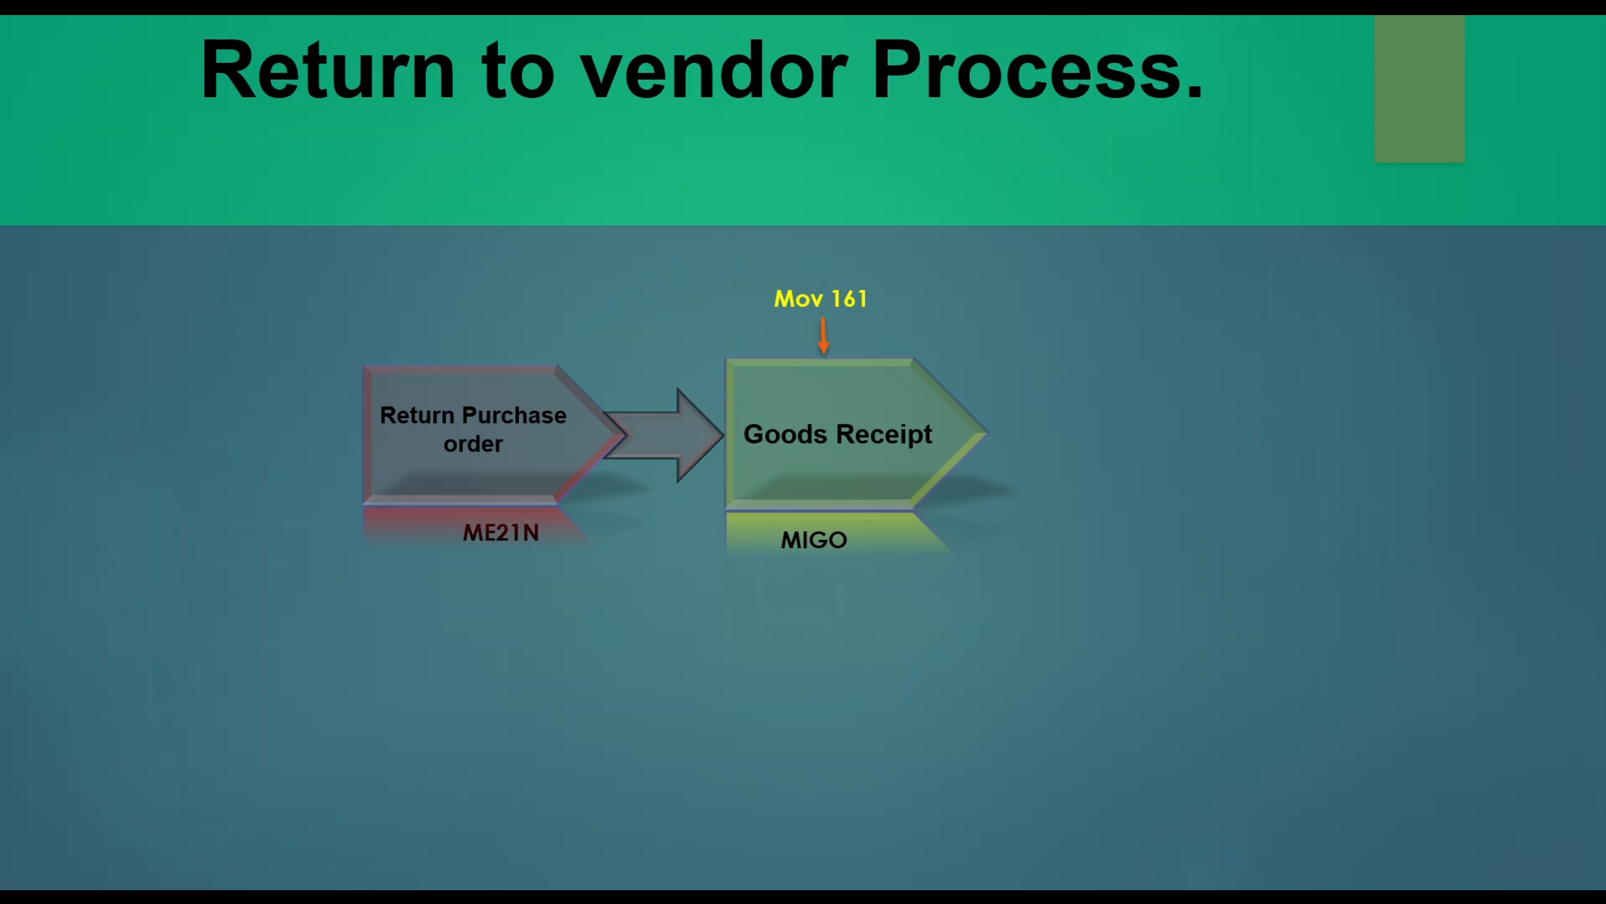
key(alt+Tab)
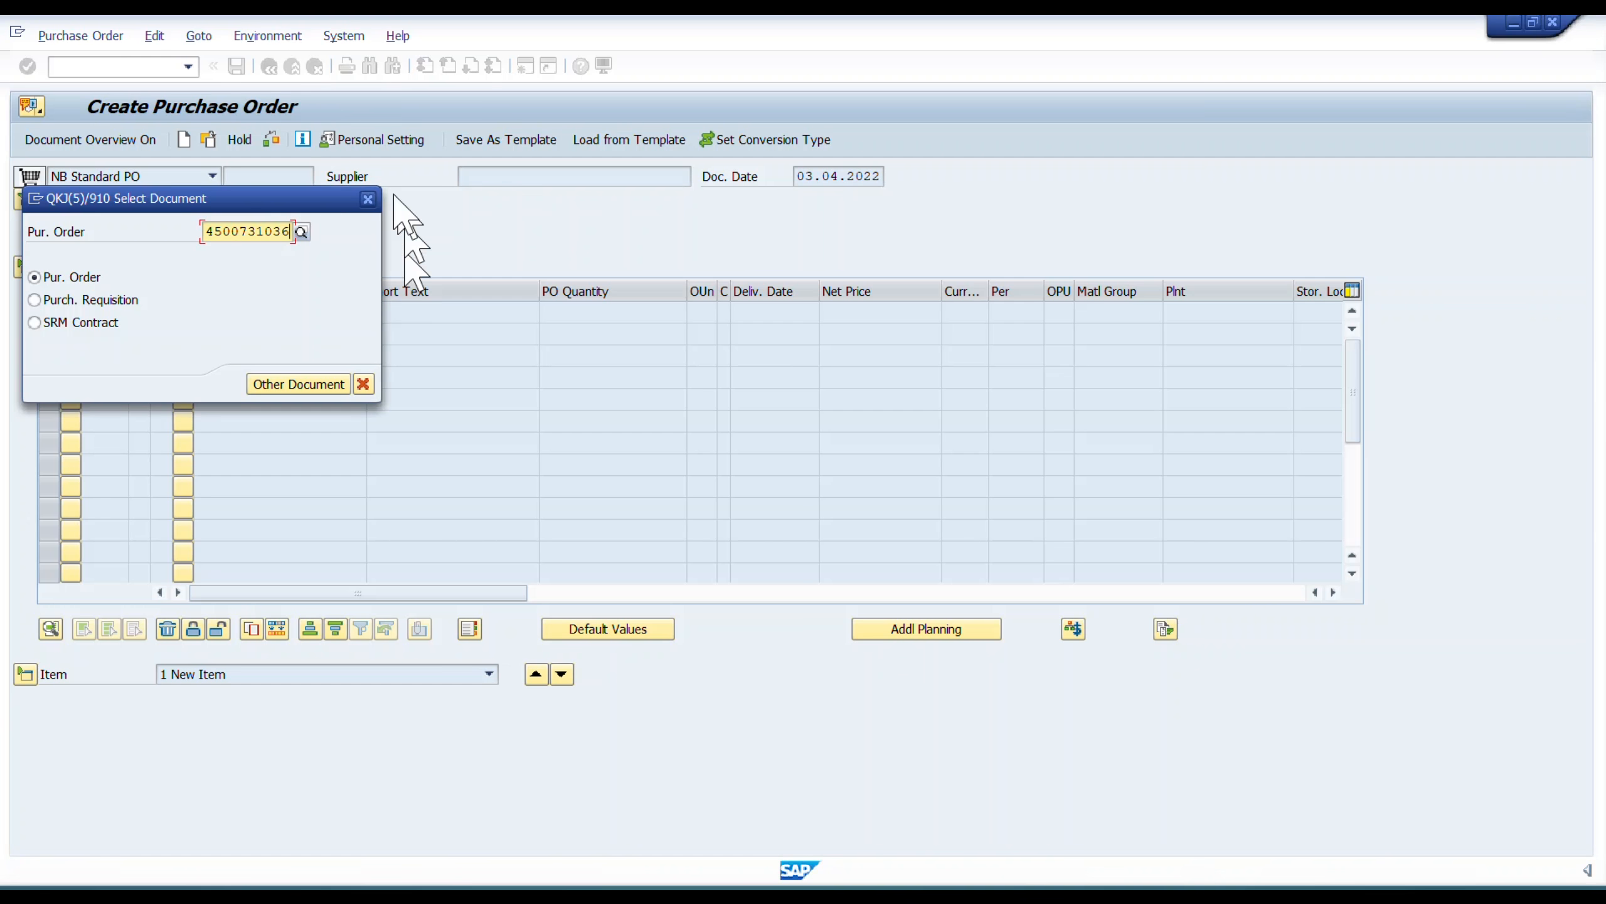
Close the document selection, leave purchase order creation and start transaction MIGO.
click(368, 199)
click(269, 66)
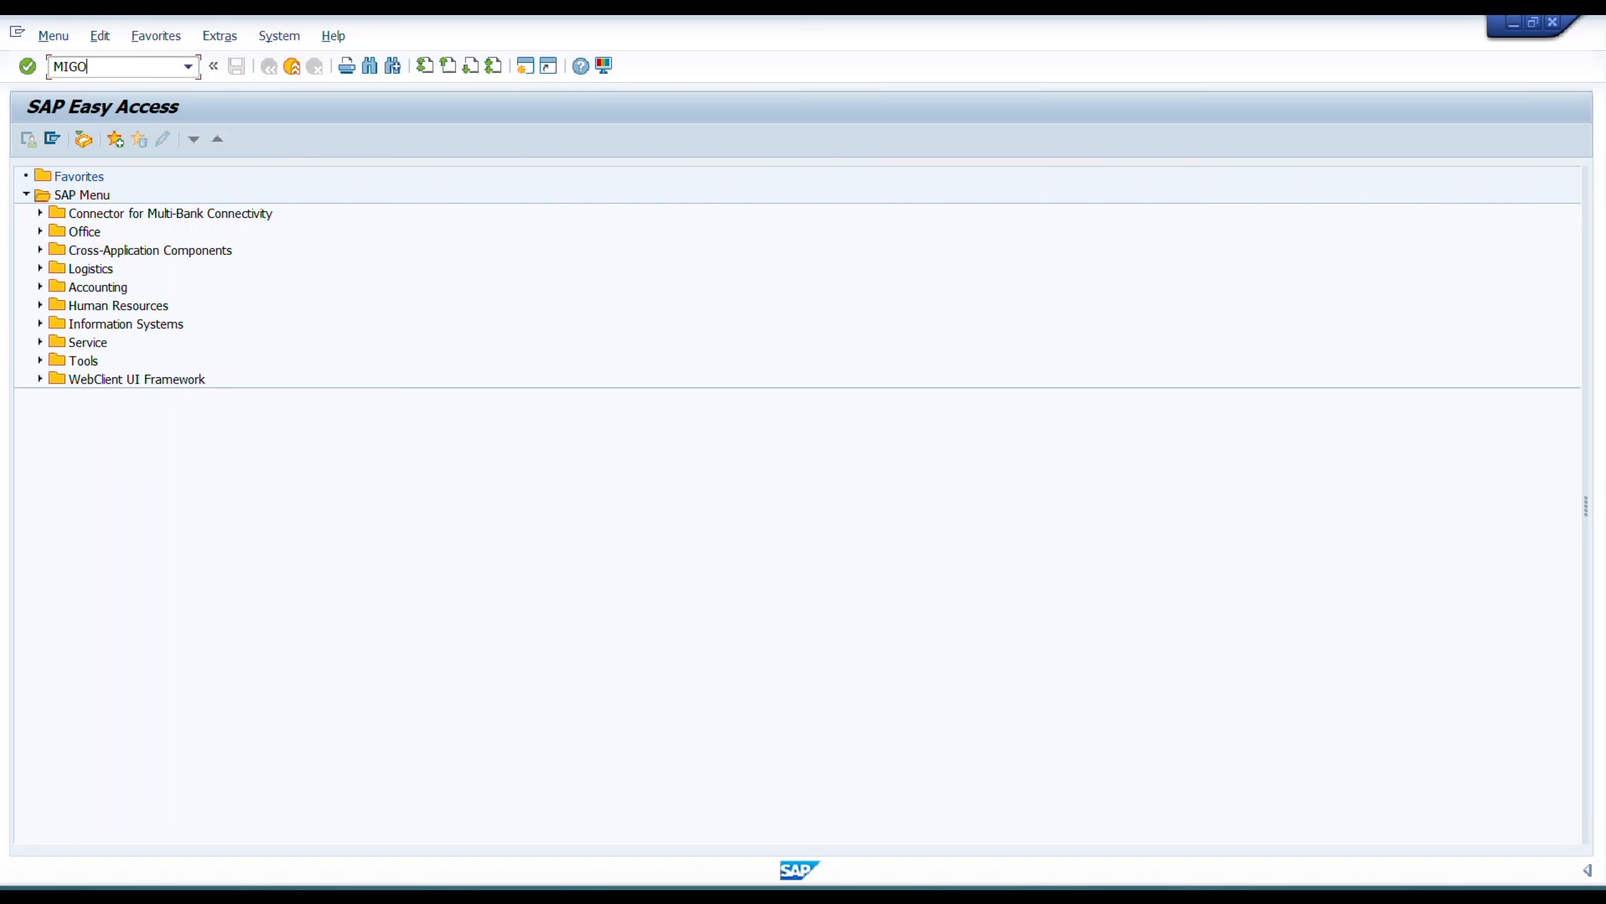
key(Return)
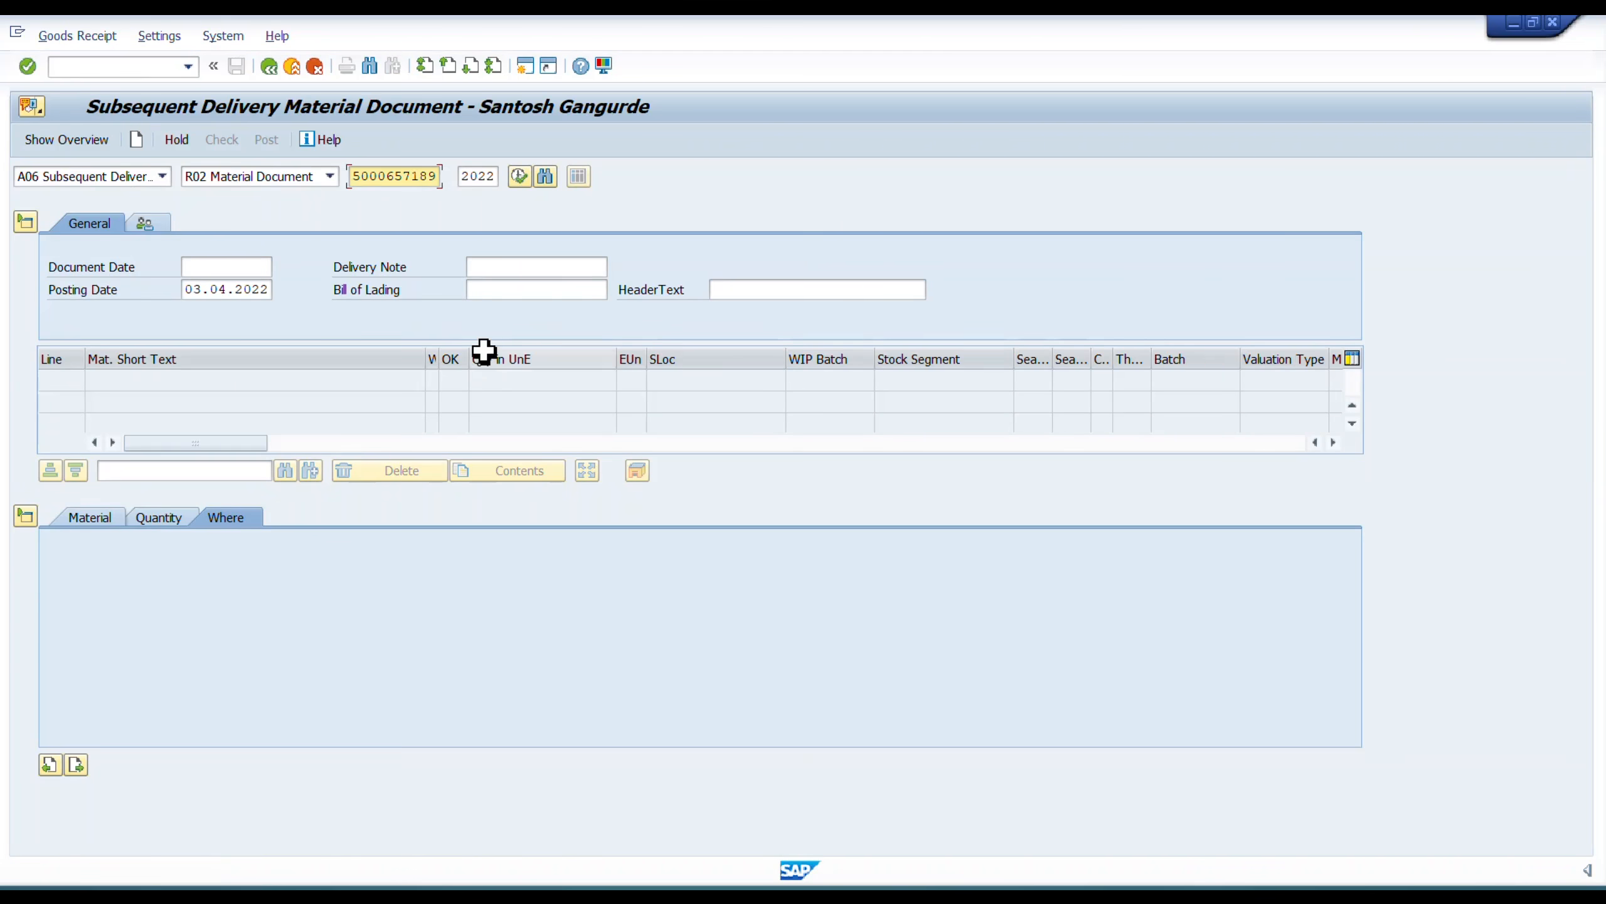
Set the transaction to A01 Goods Receipt against R01 Purchase Order and enter the copied purchase order number.
click(133, 177)
click(119, 201)
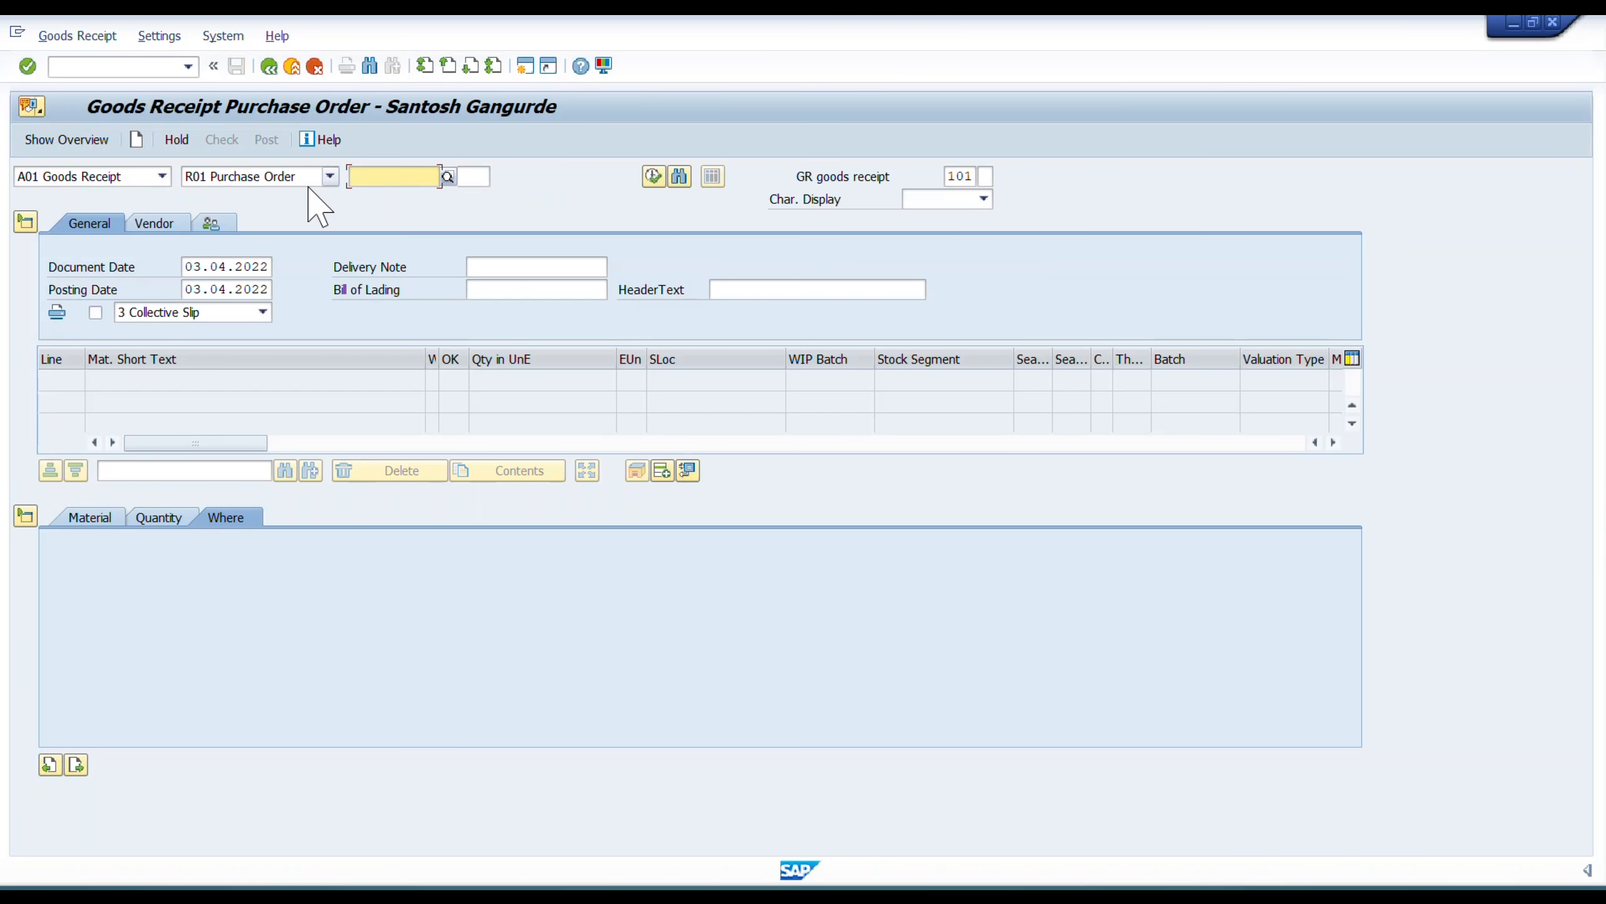
key(ctrl+v)
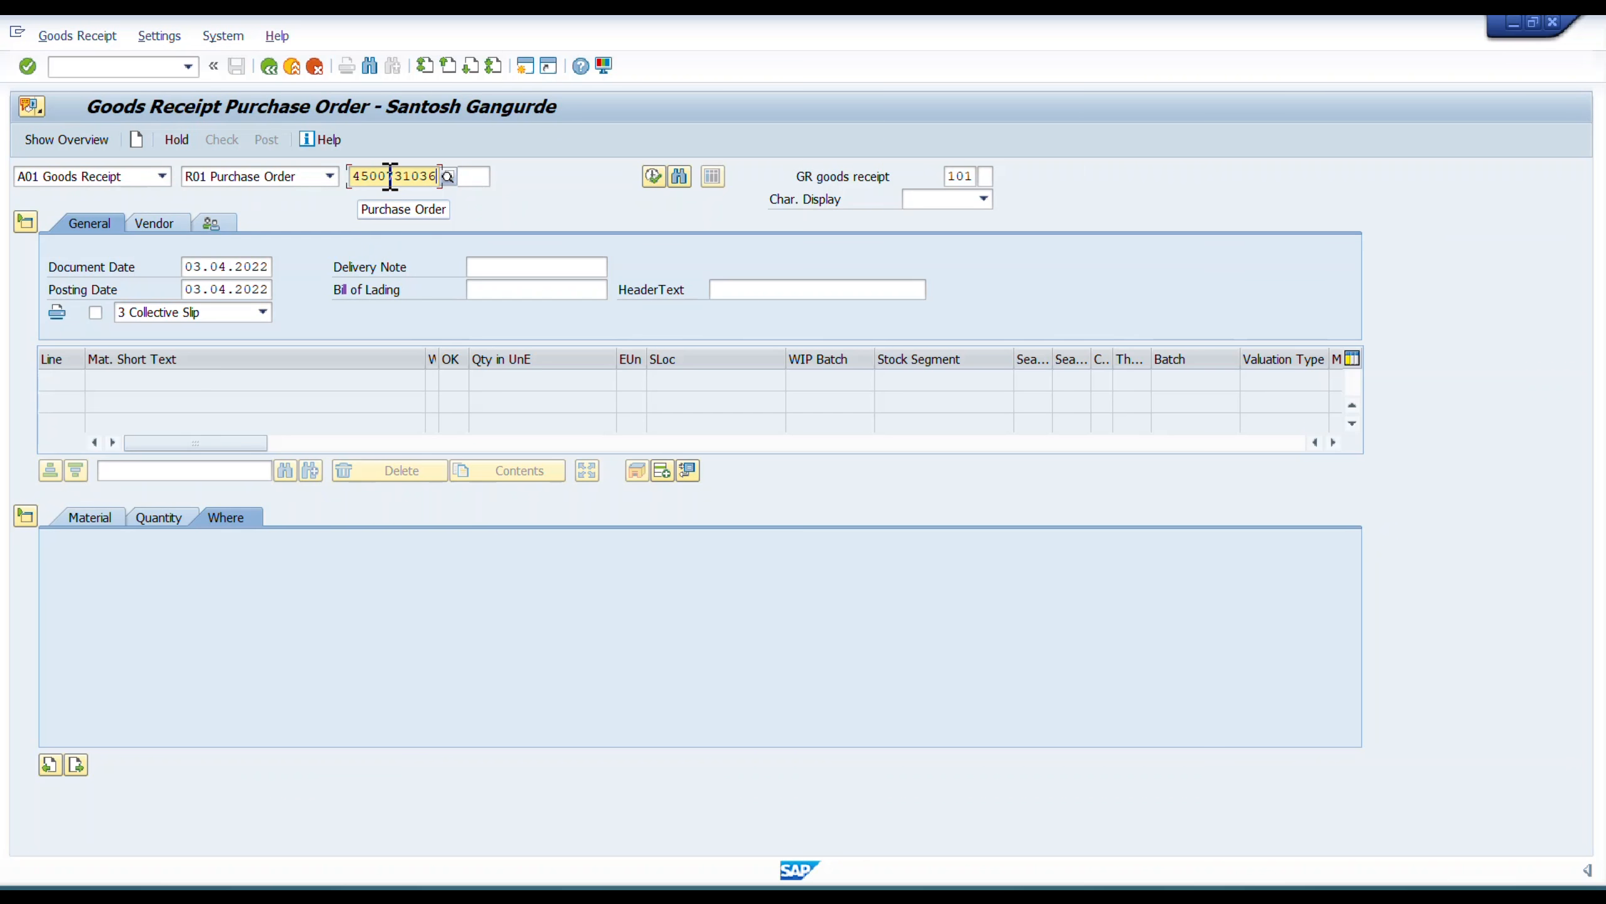
Load the return purchase order's item into the goods receipt and inspect its movement type.
key(Return)
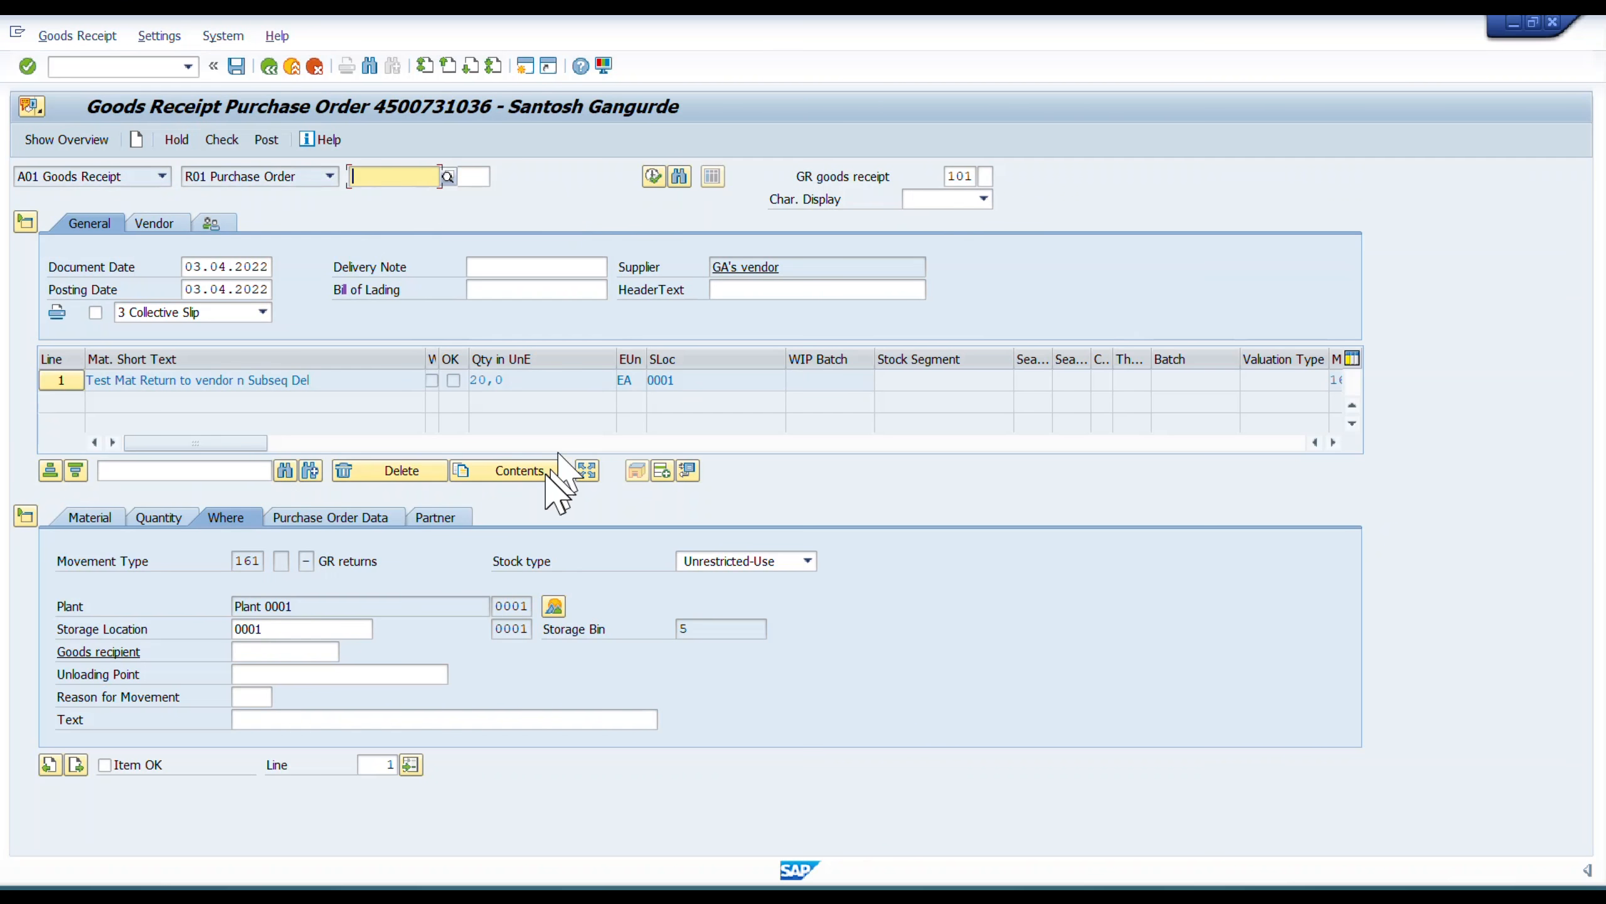
click(234, 563)
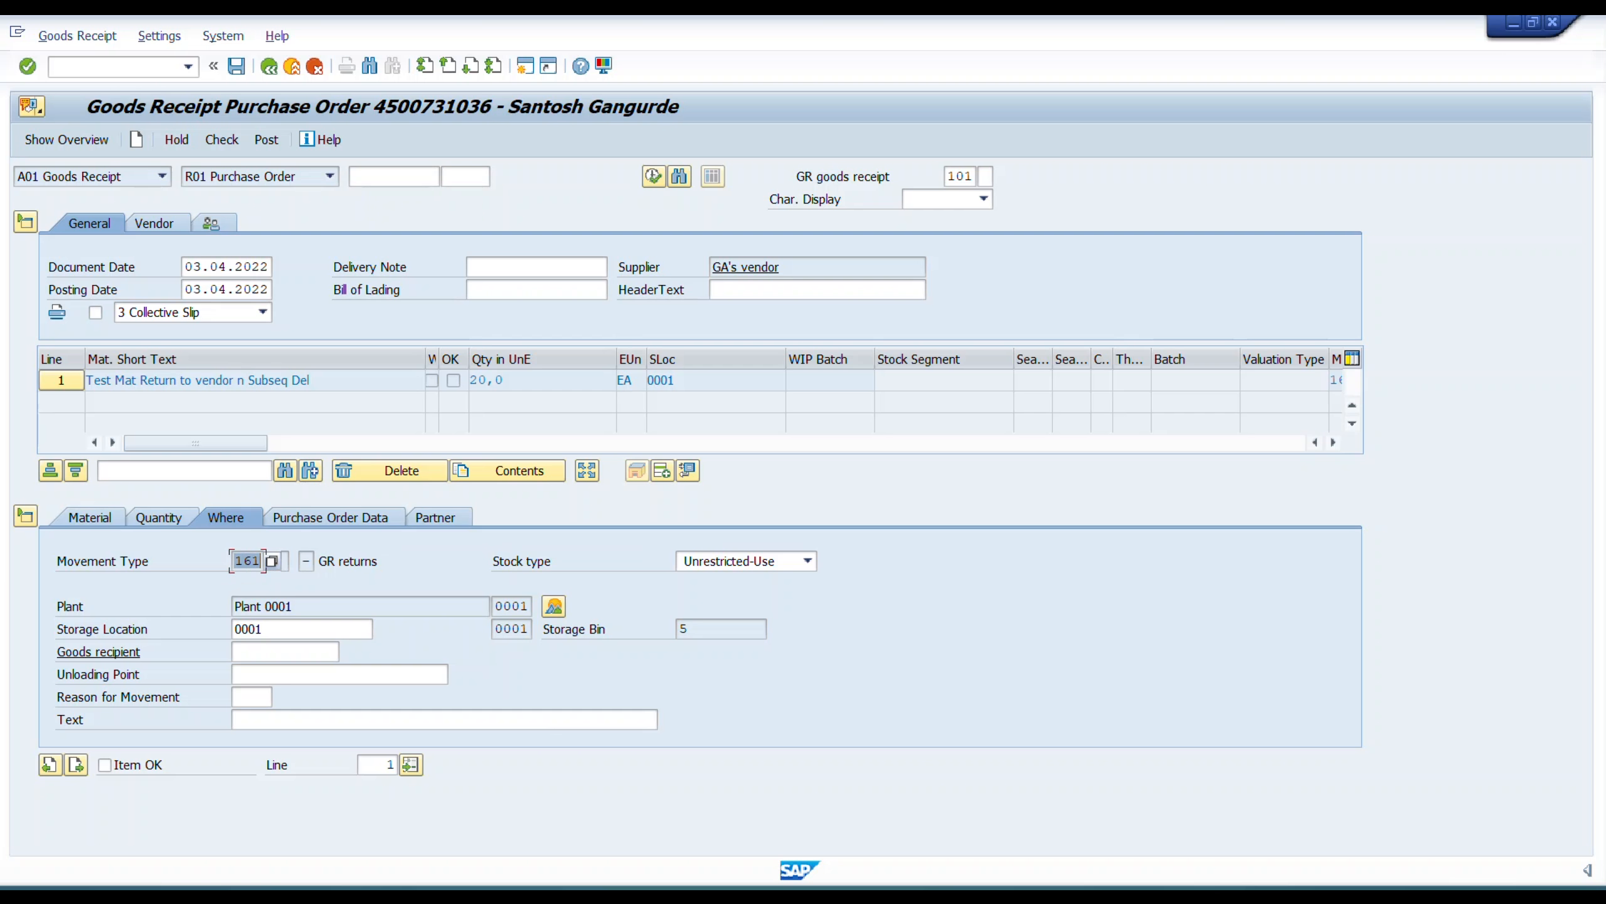
click(316, 561)
Set the item's delivery note quantity to 20 and mark the item as OK.
click(159, 517)
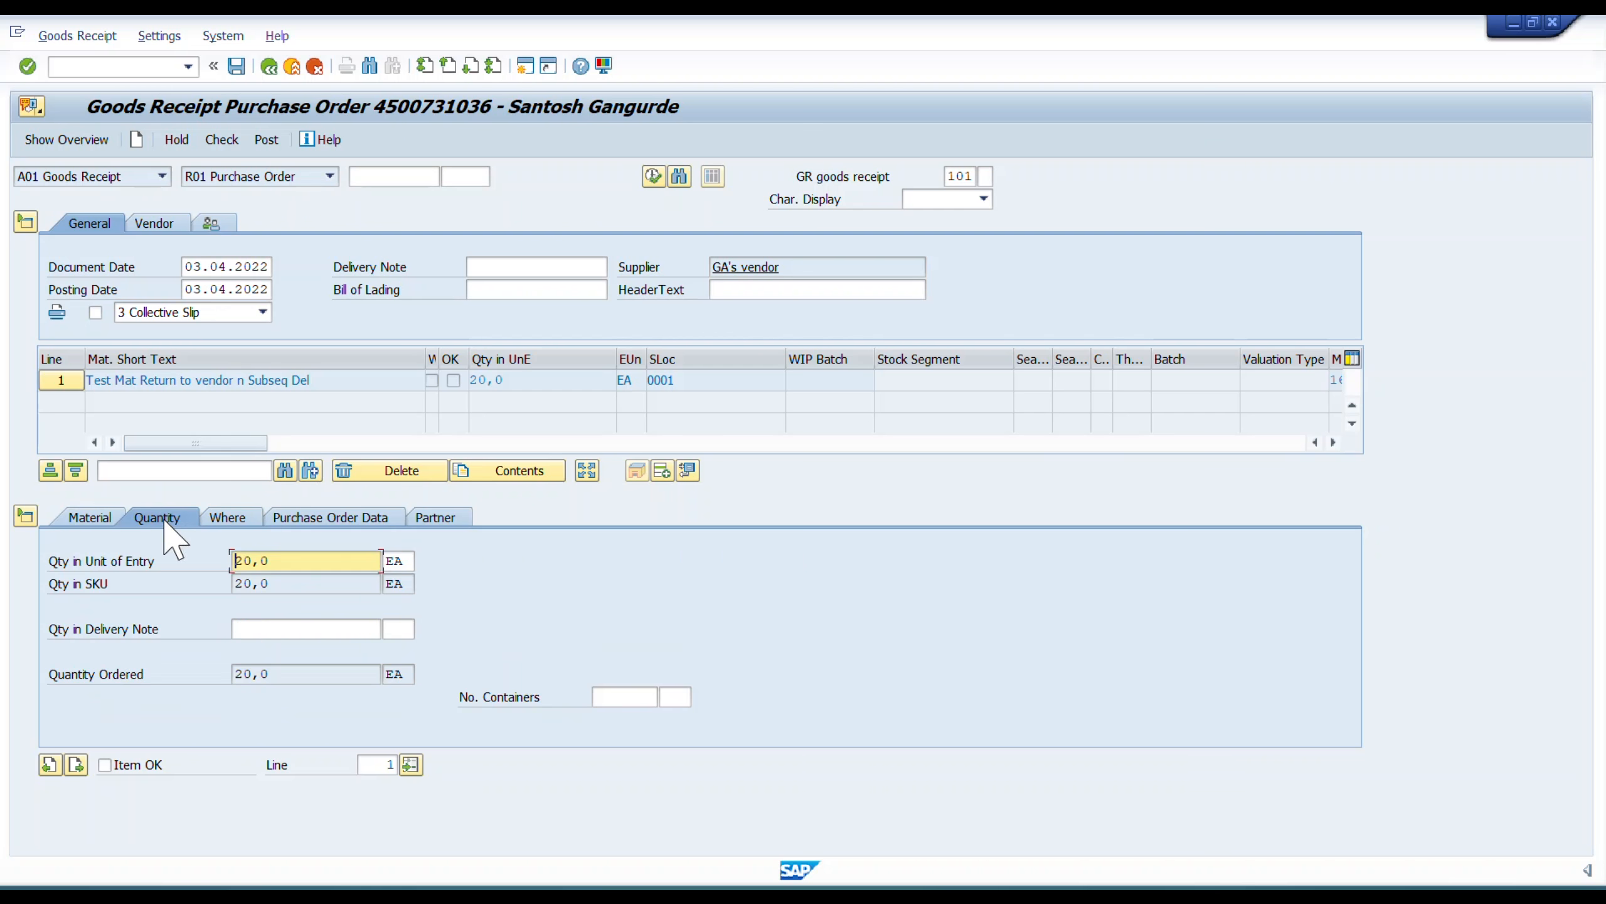
click(276, 626)
text(20)
key(Tab)
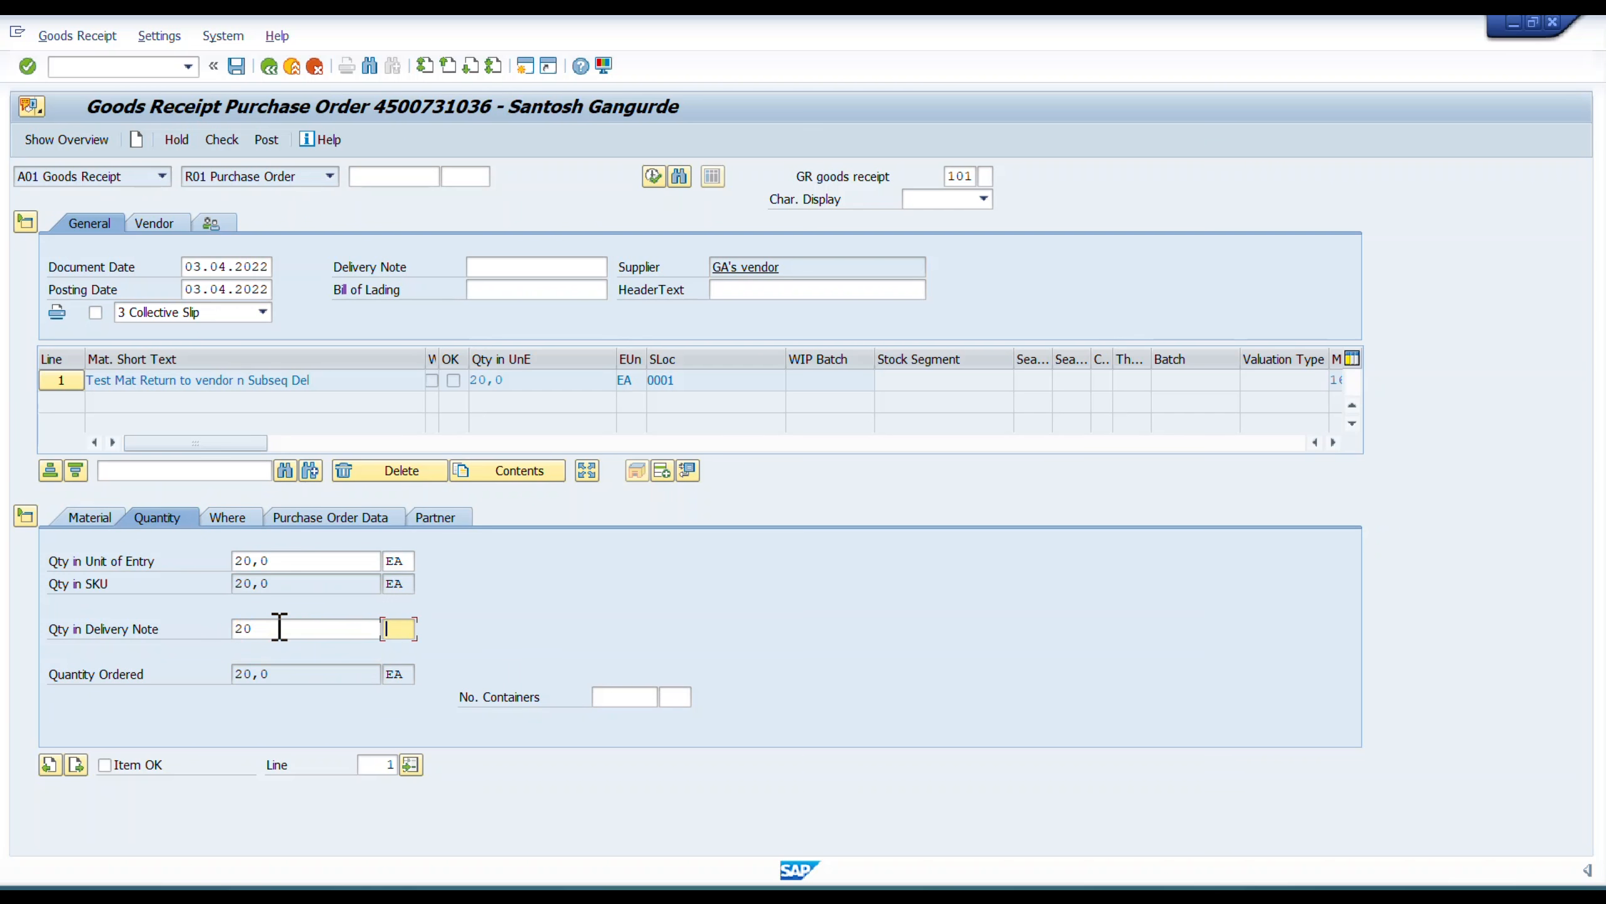
click(106, 765)
Review the item's Reason for Movement field without filling it, and check and post the goods receipt.
click(227, 518)
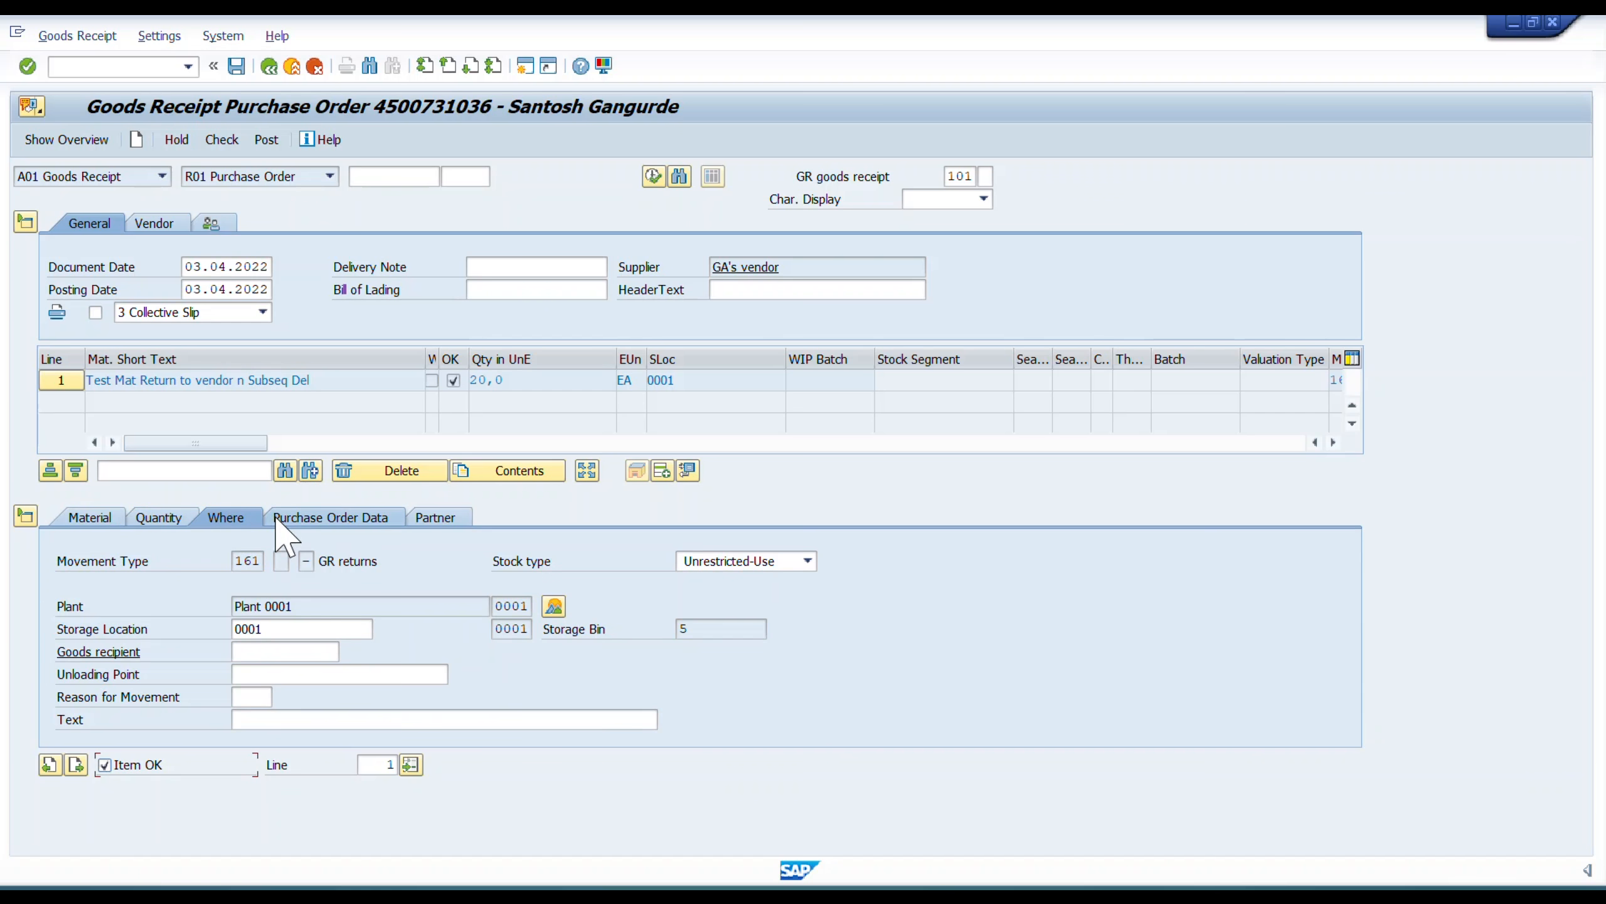
click(256, 696)
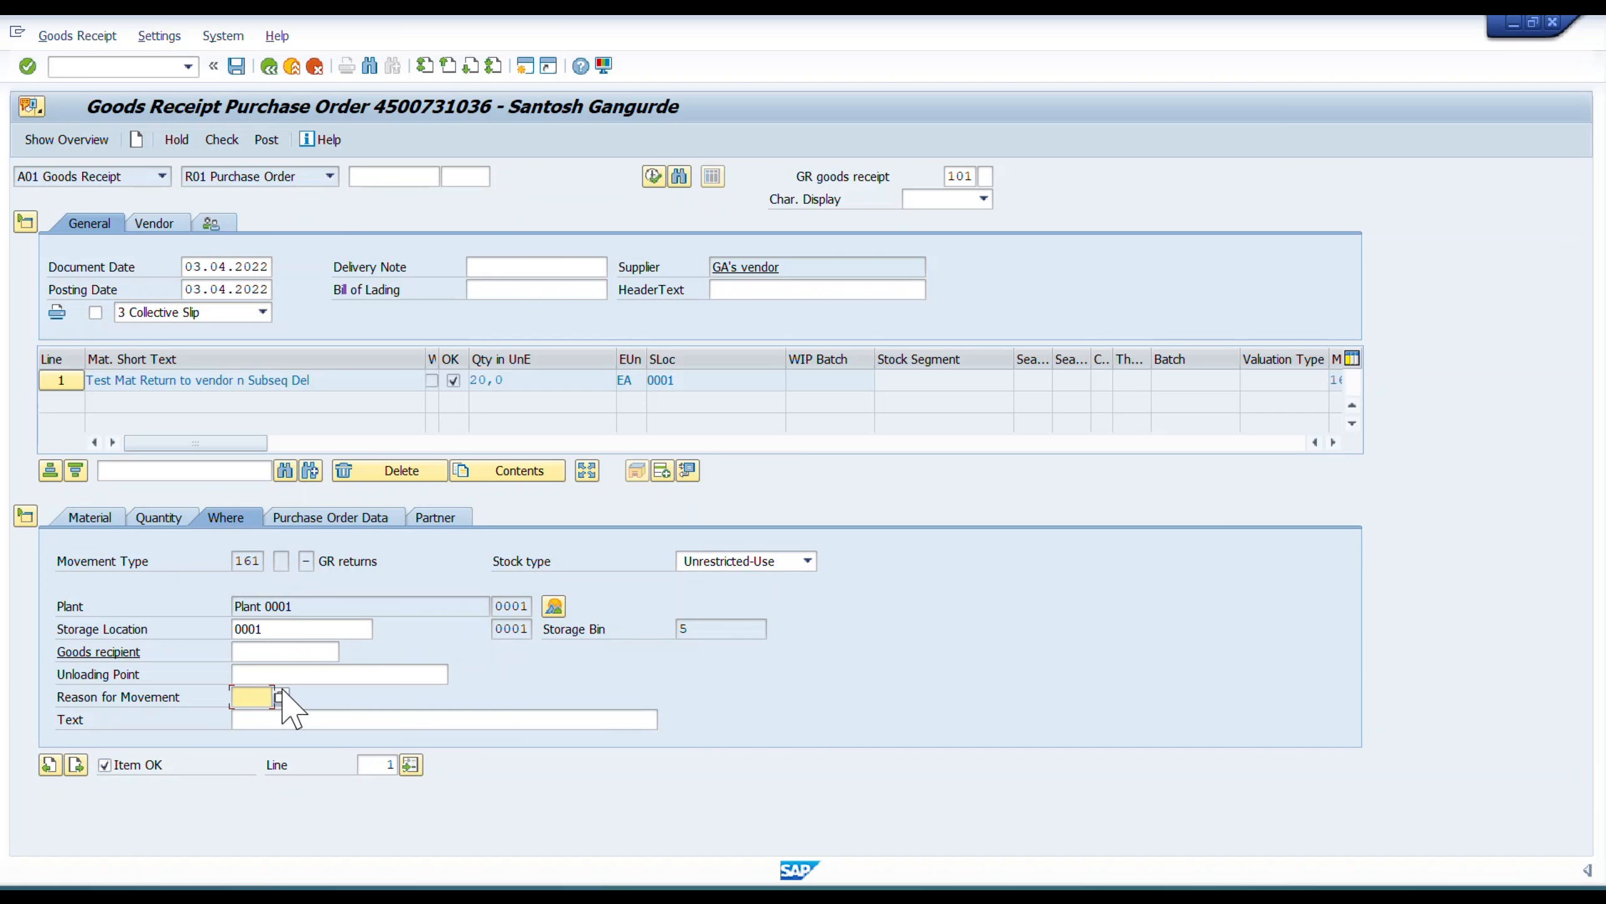
click(179, 696)
drag(180, 696, 48, 695)
click(42, 694)
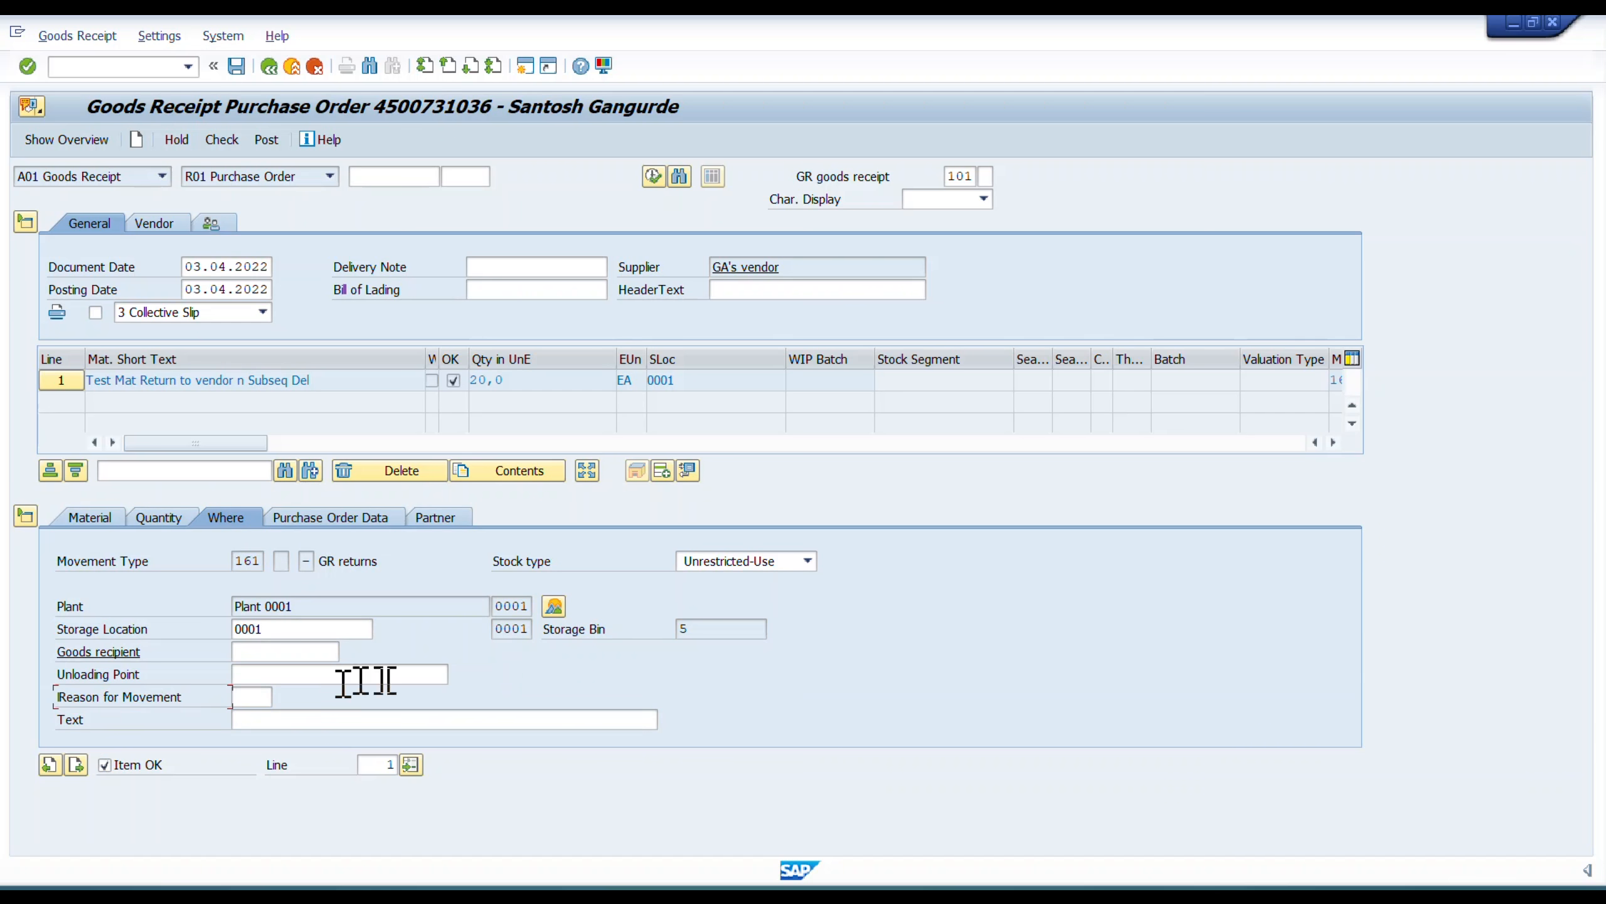
click(220, 141)
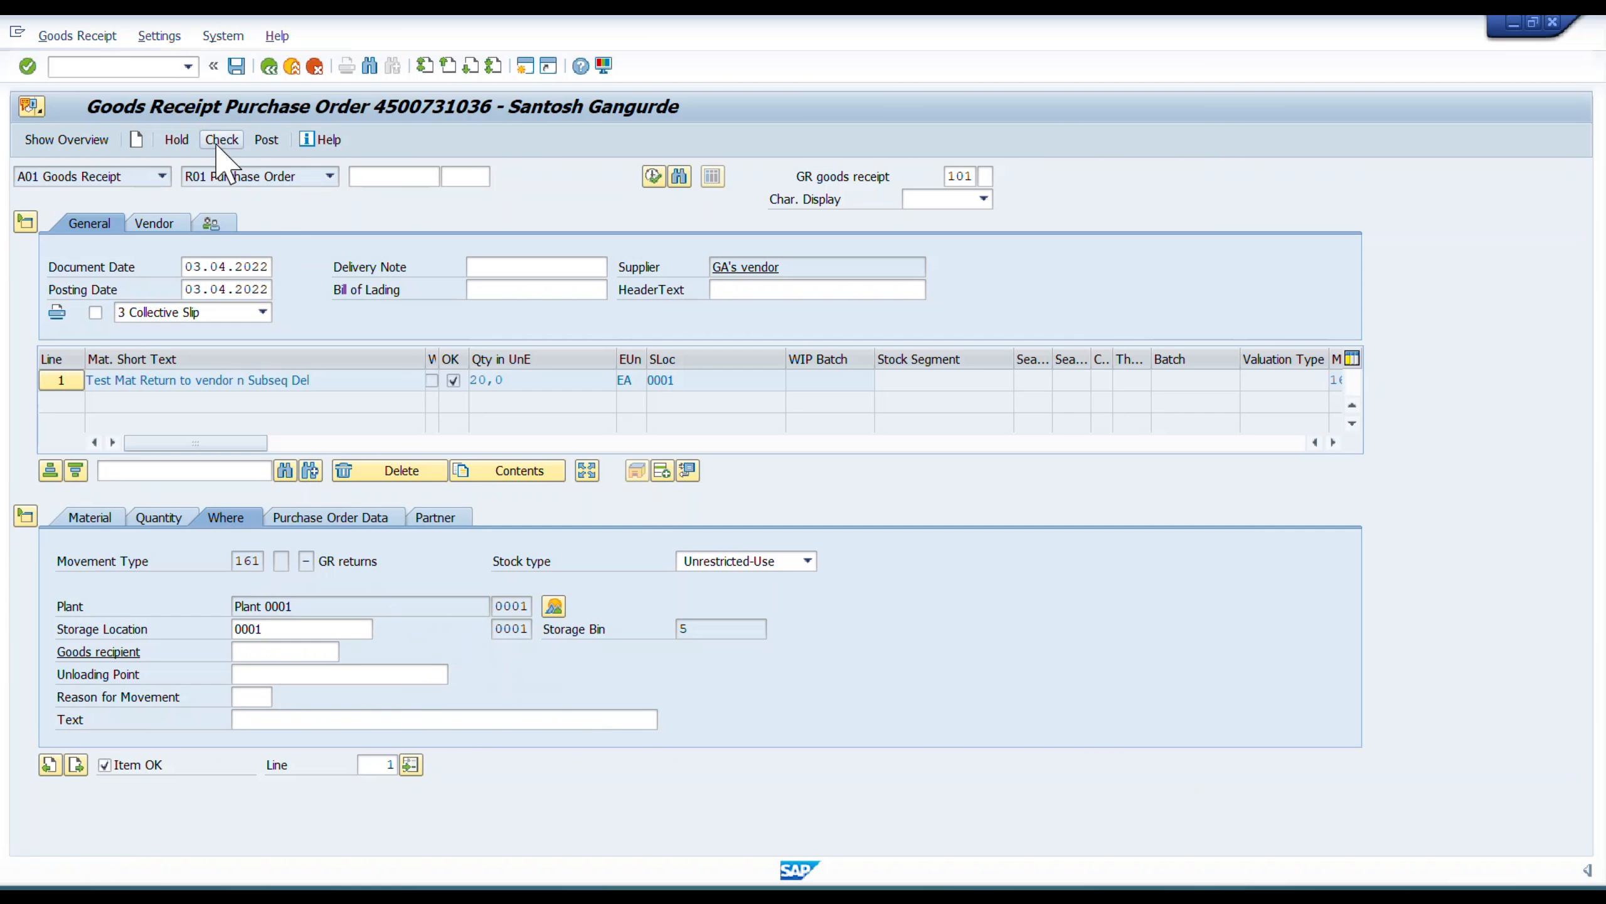
click(236, 66)
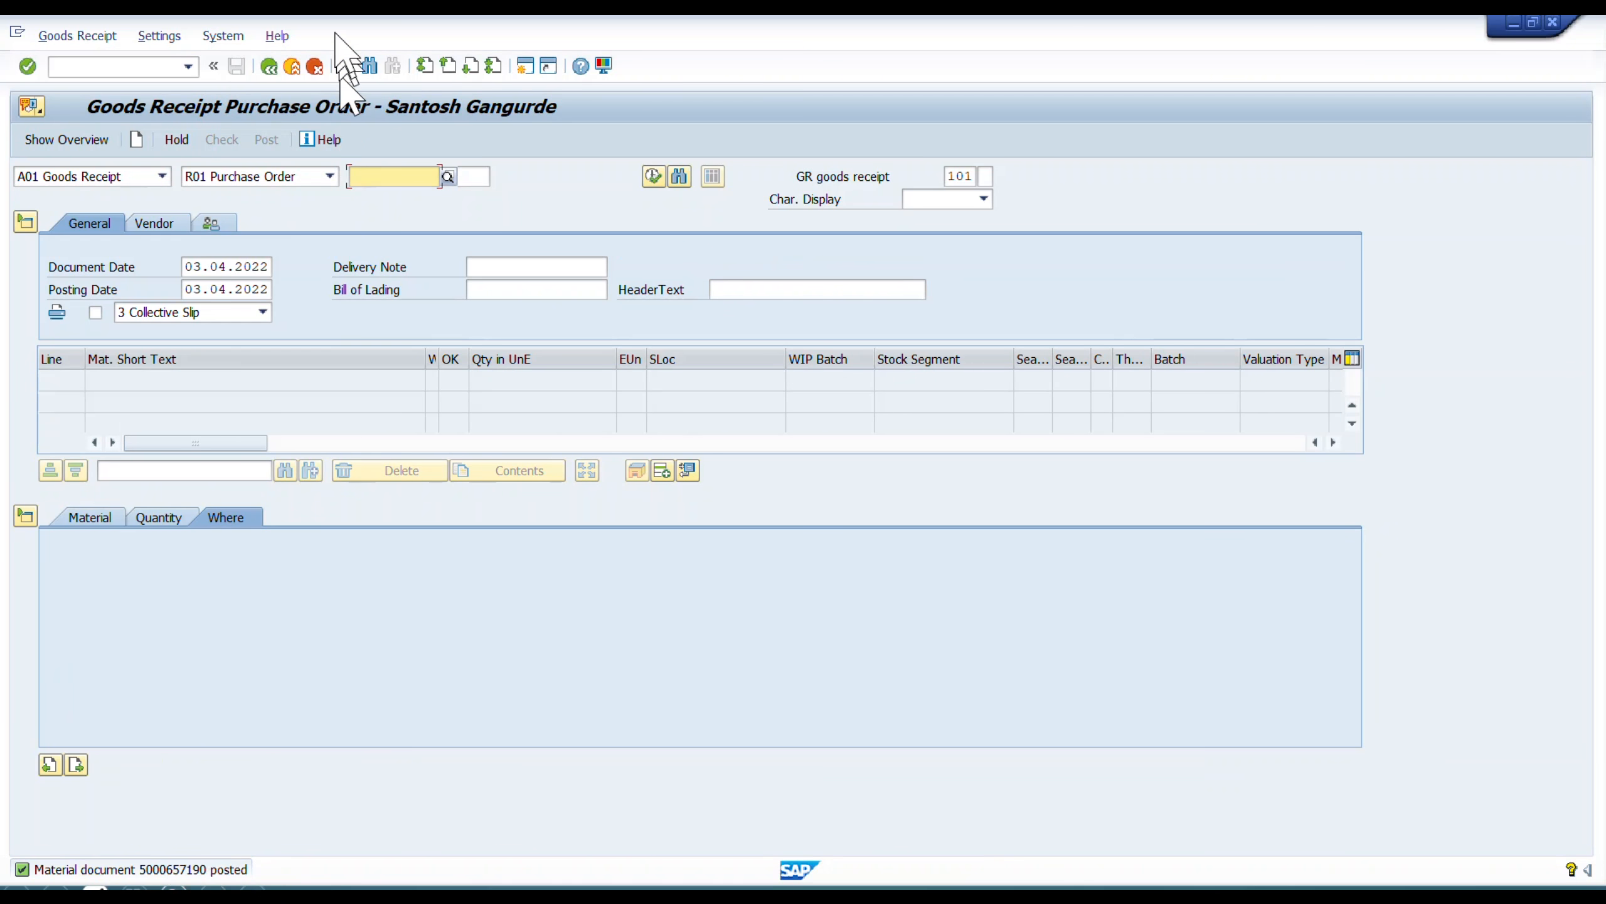
Switch to the PowerPoint slide show, advance the return flow to the MIRO credit memo stage, and switch back to SAP.
key(alt+Tab)
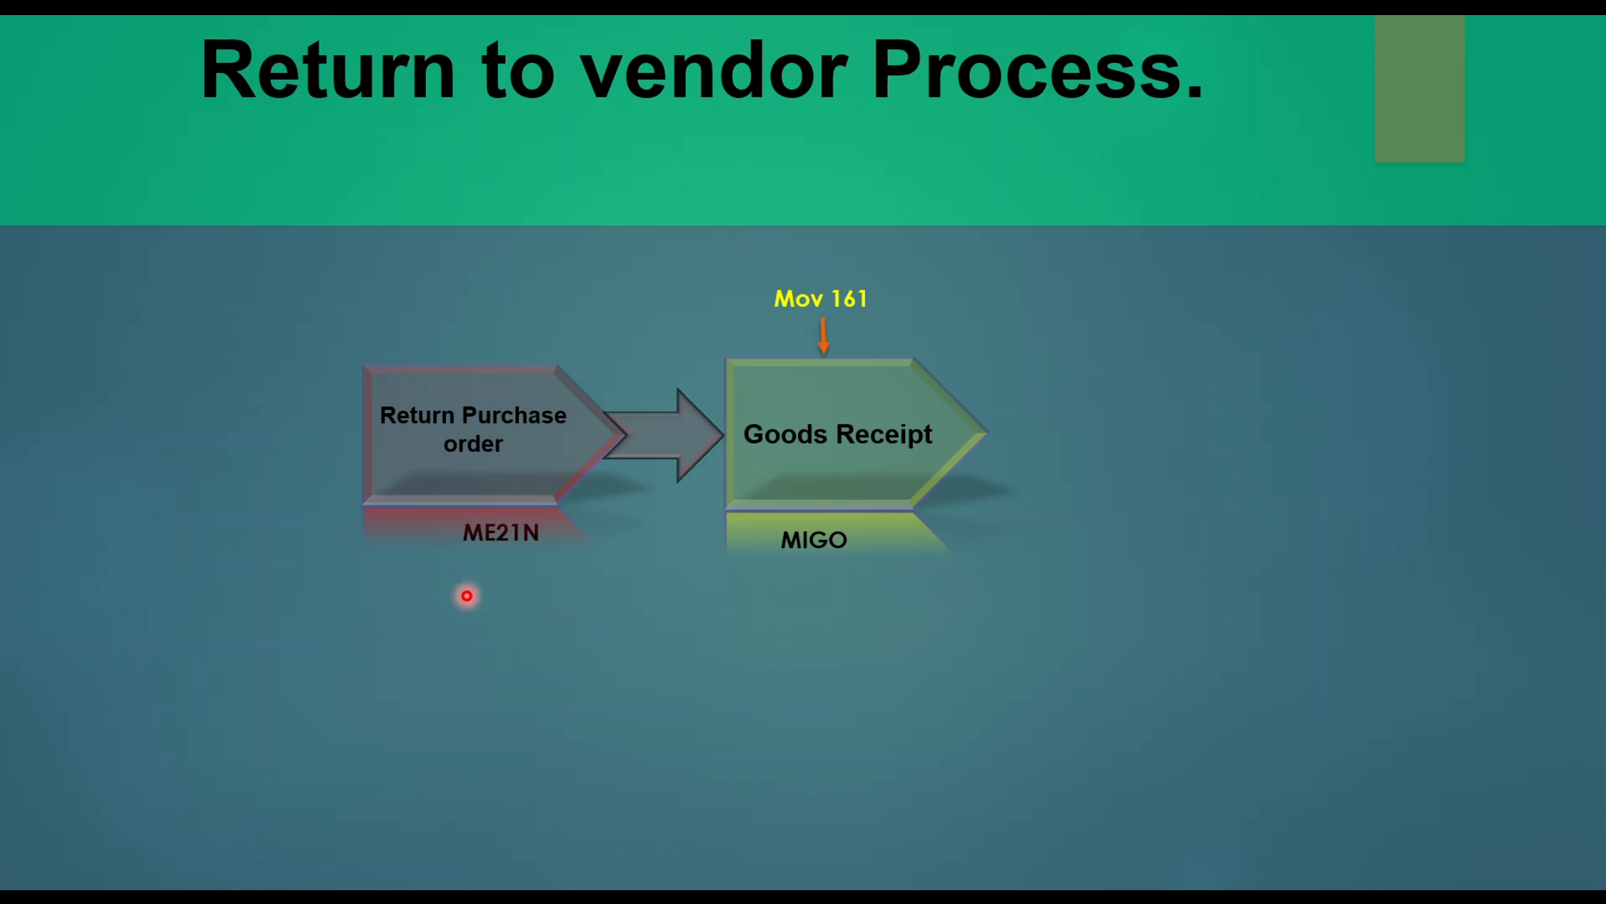
key(Right)
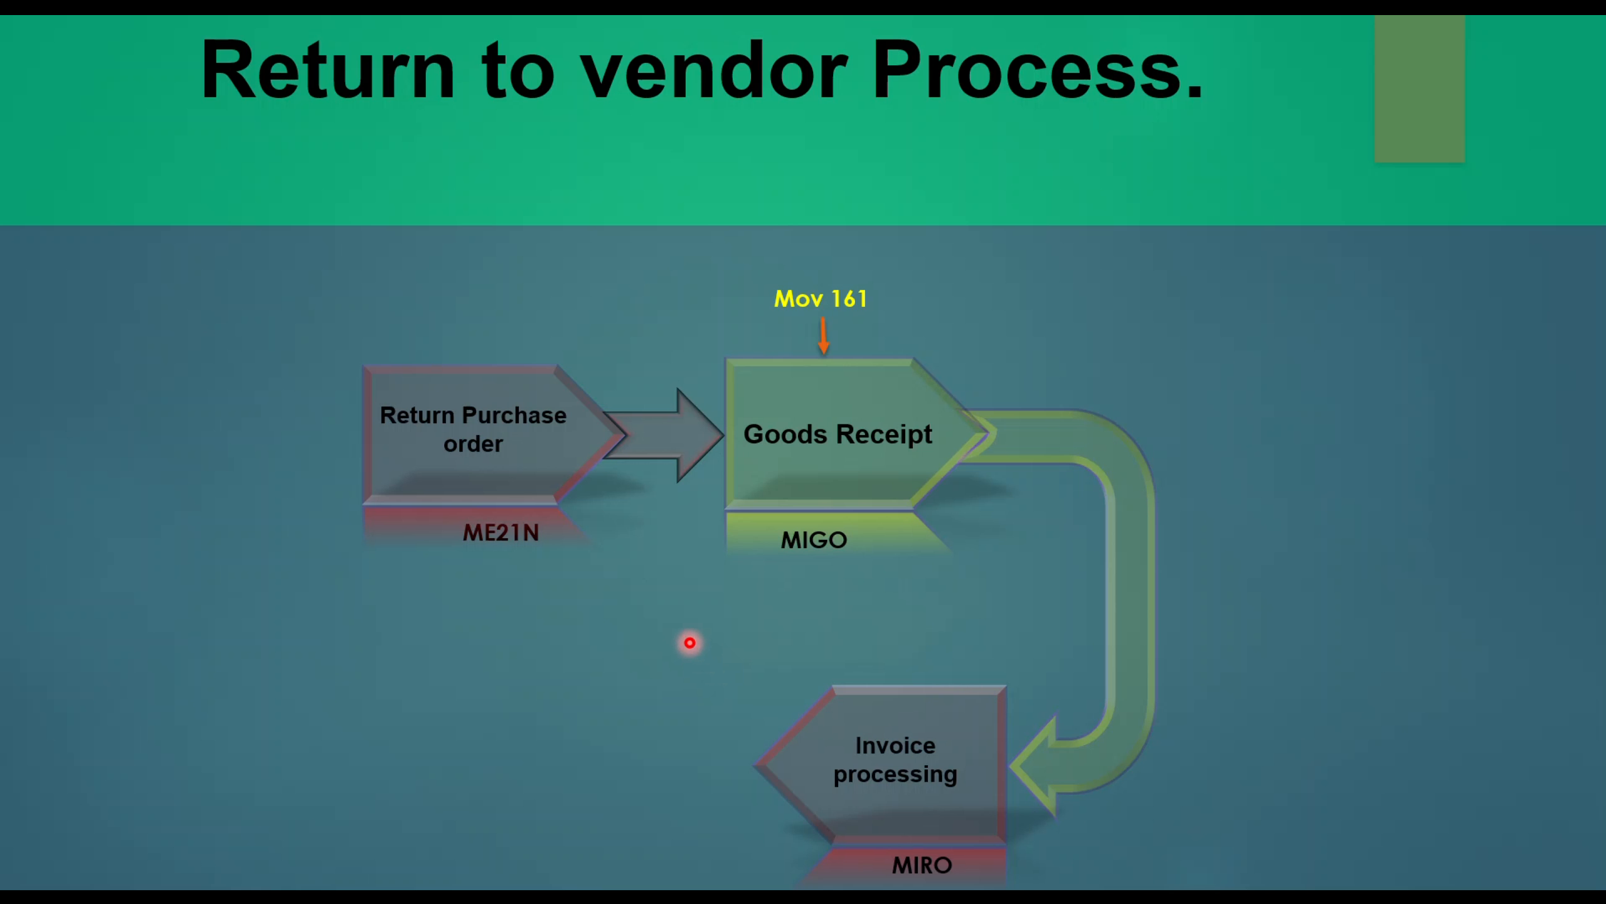
key(Right)
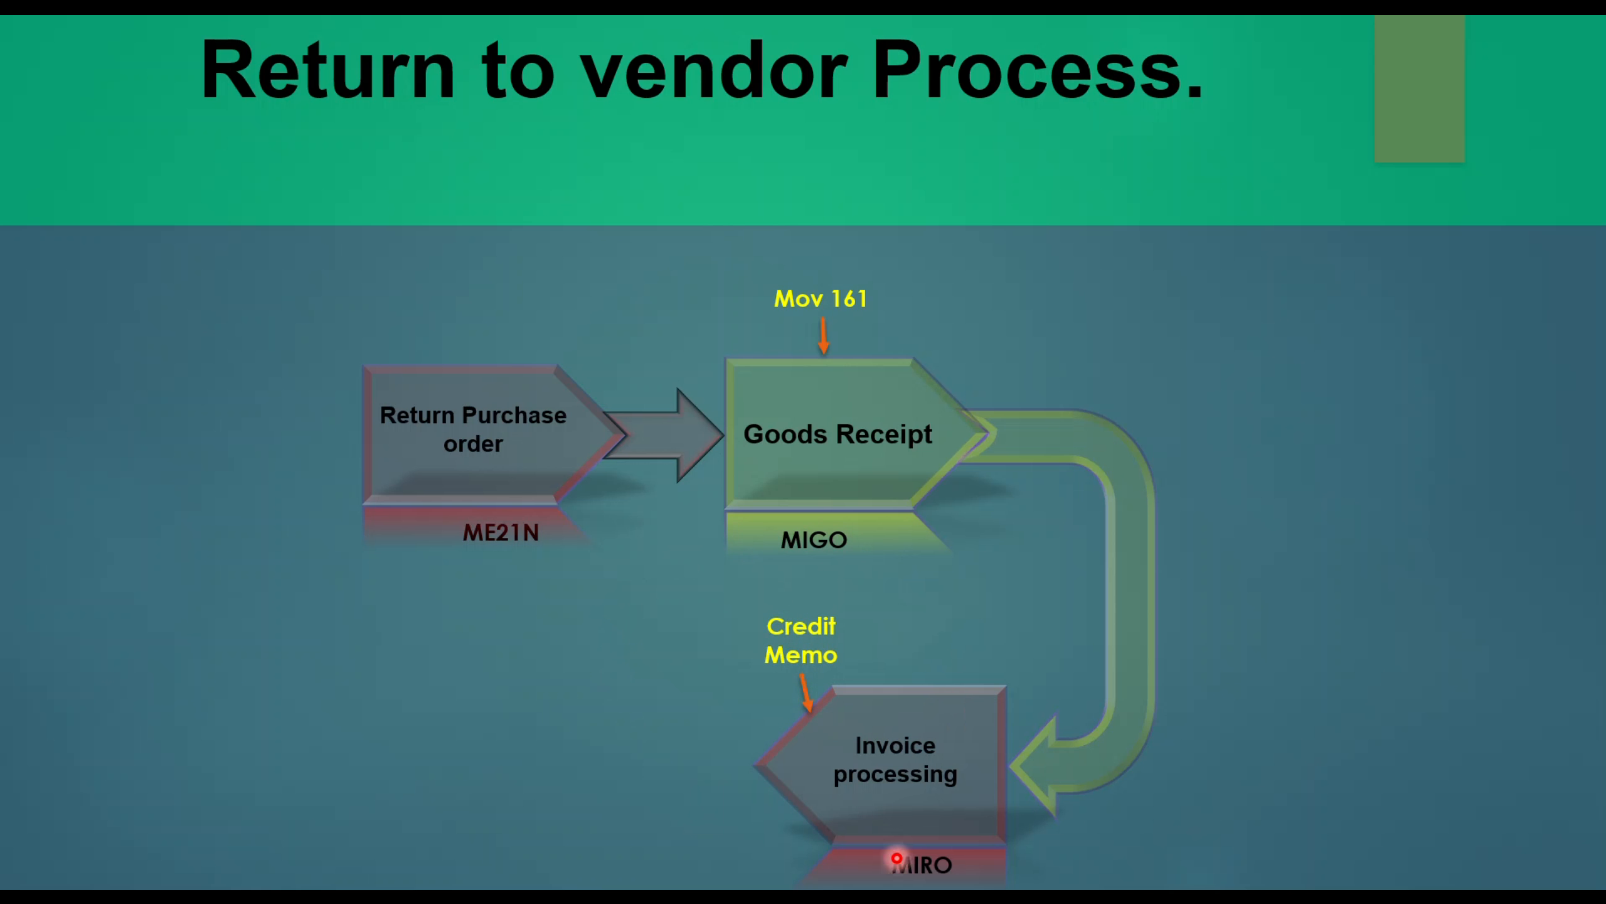
key(alt+Tab)
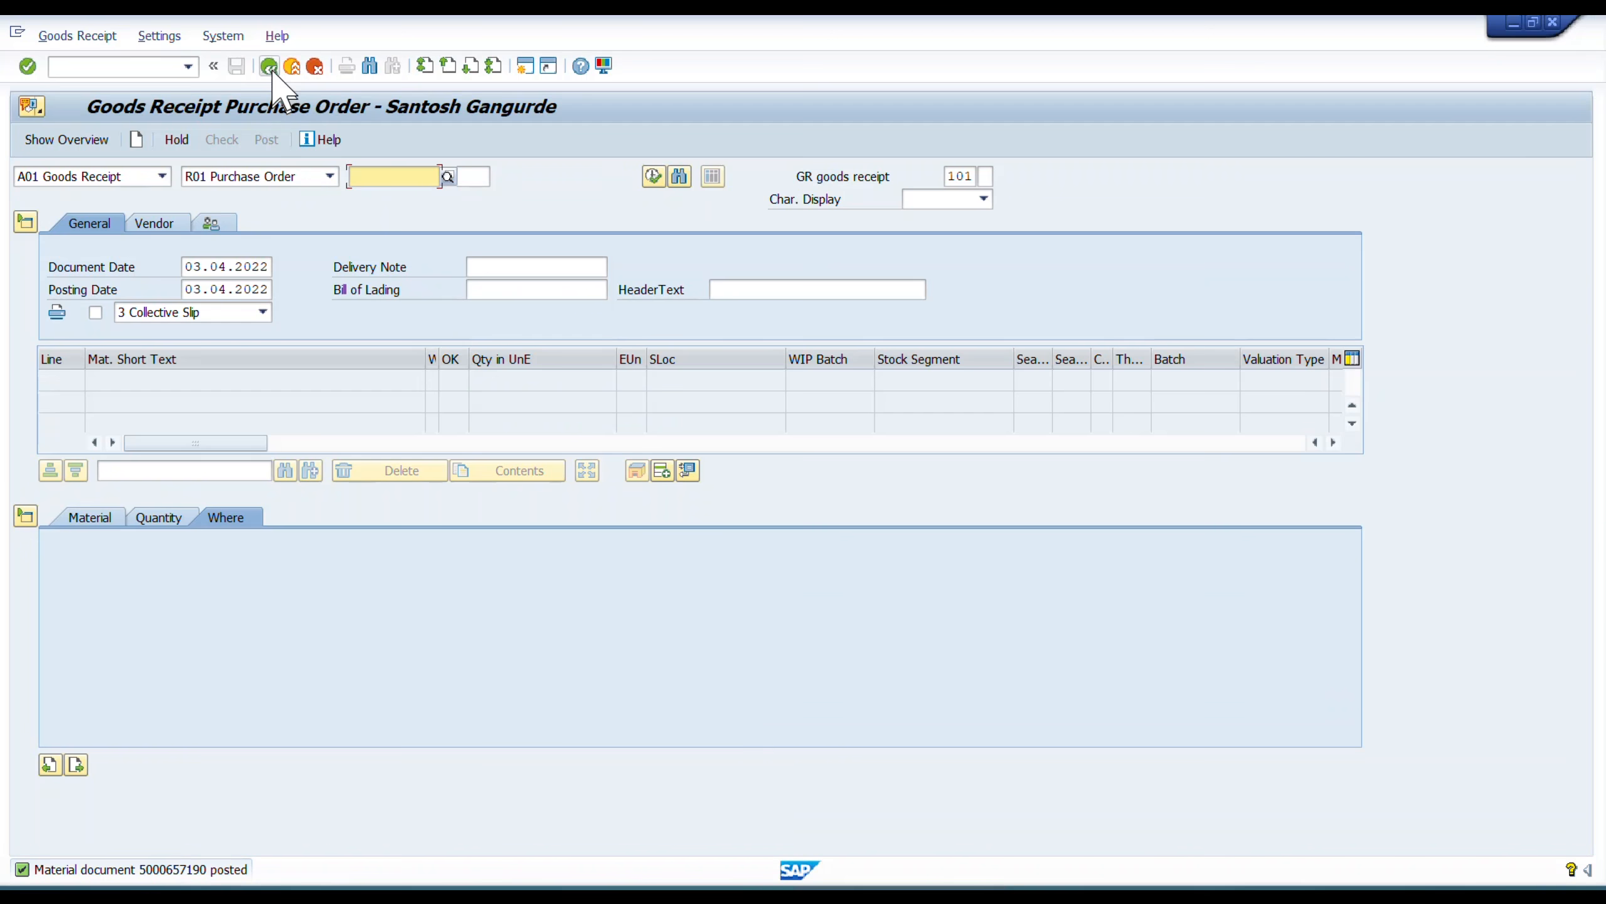
Leave the goods receipt and start transaction MIRO with the invoice date set to 03.04.2022.
click(271, 66)
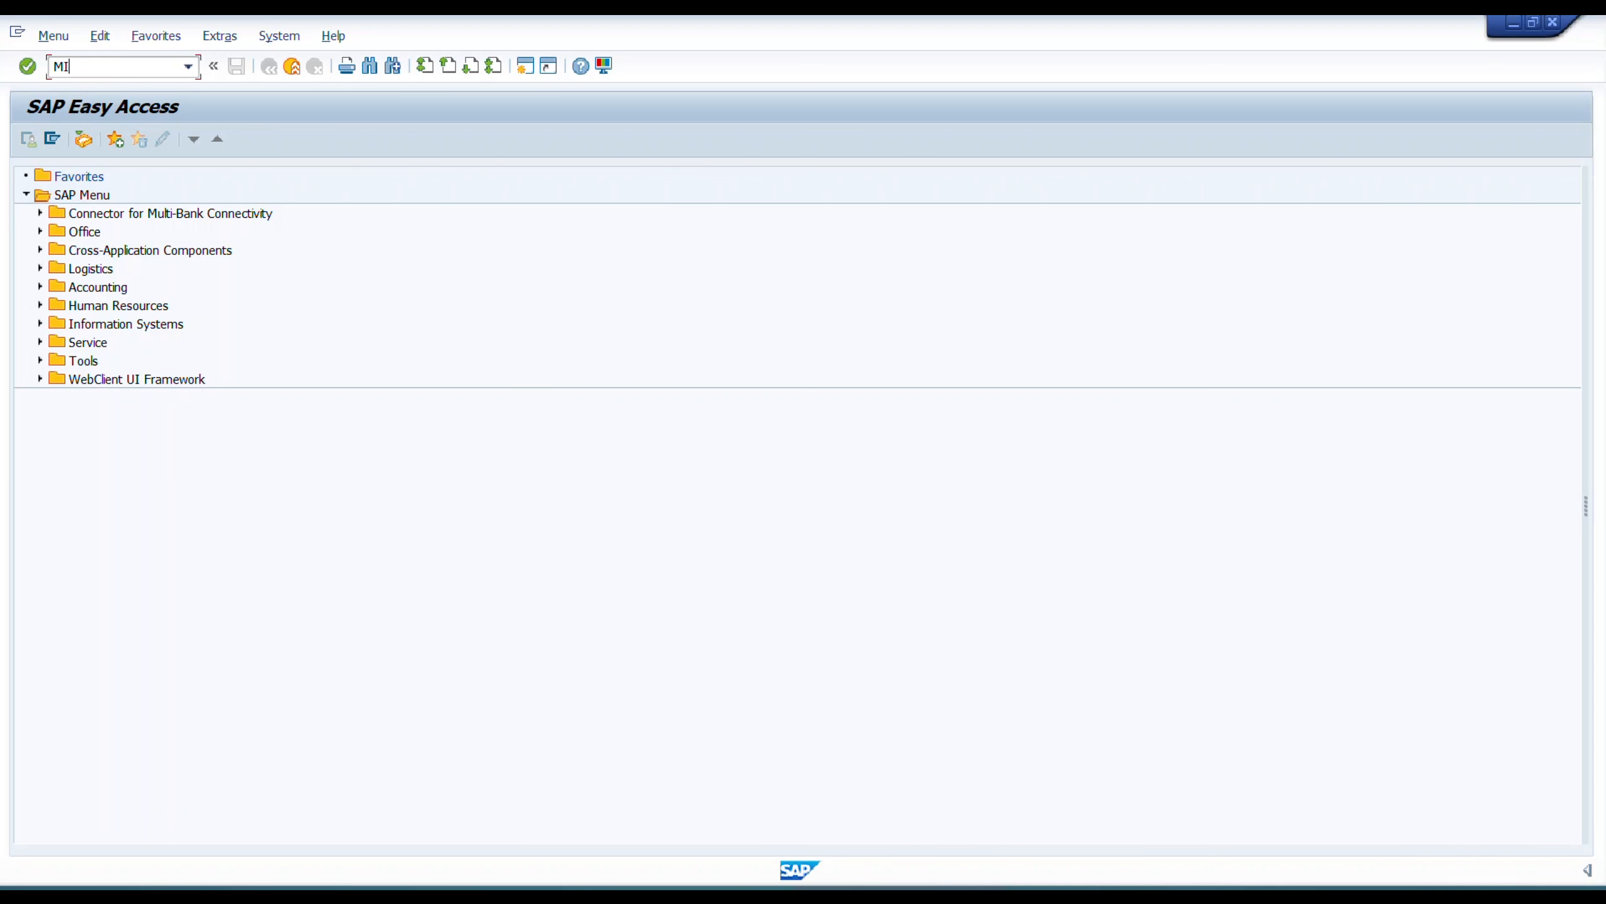
key(Return)
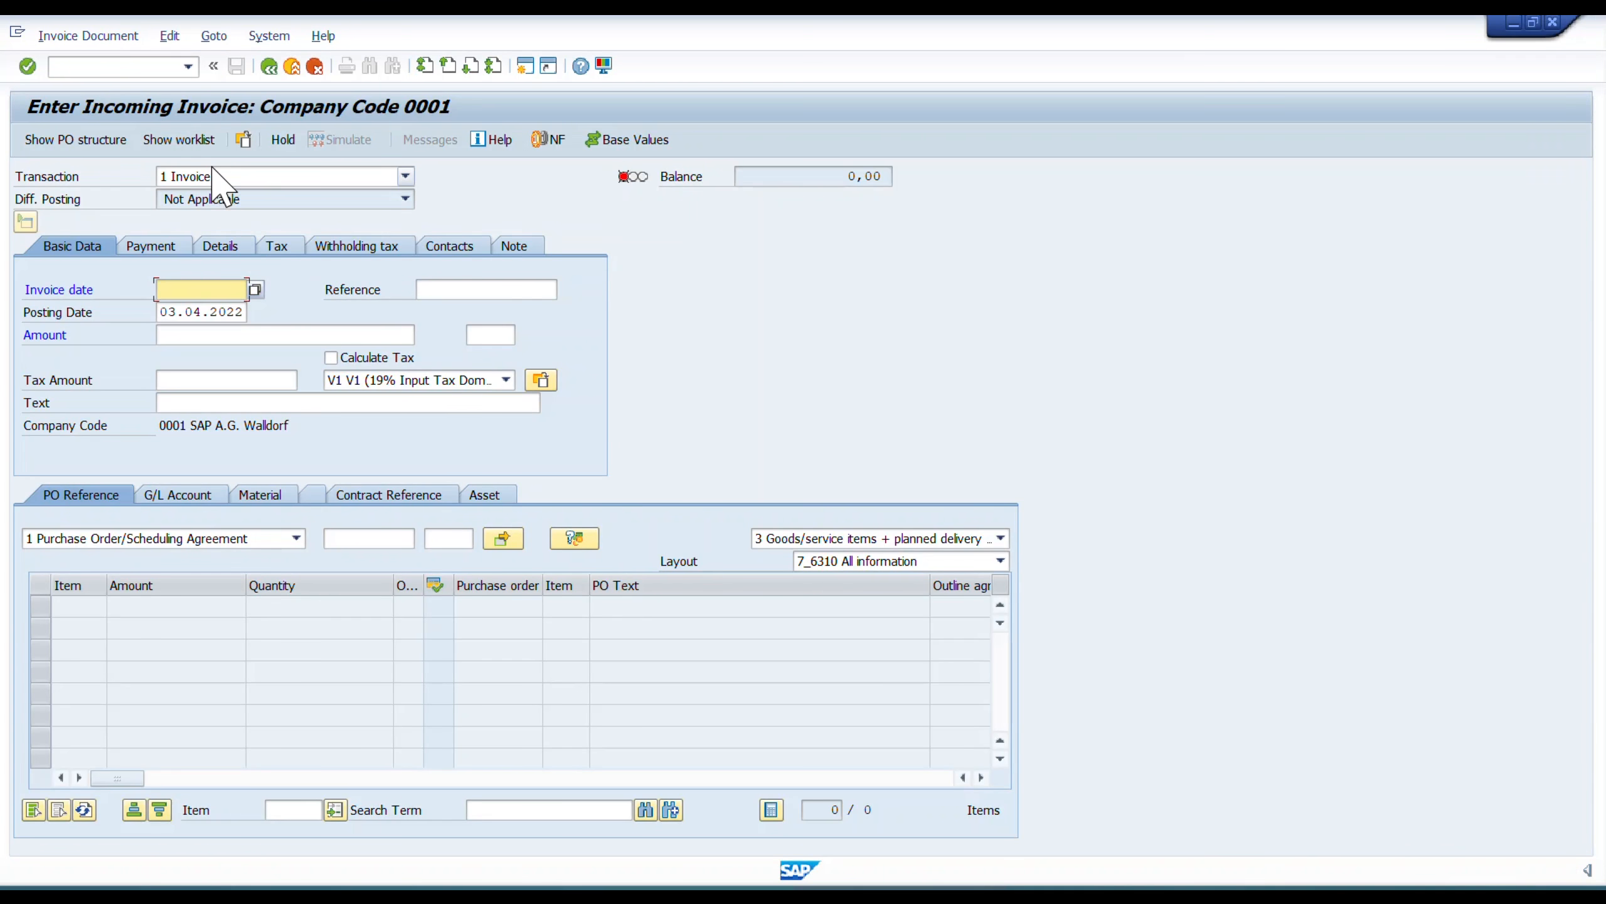
click(203, 289)
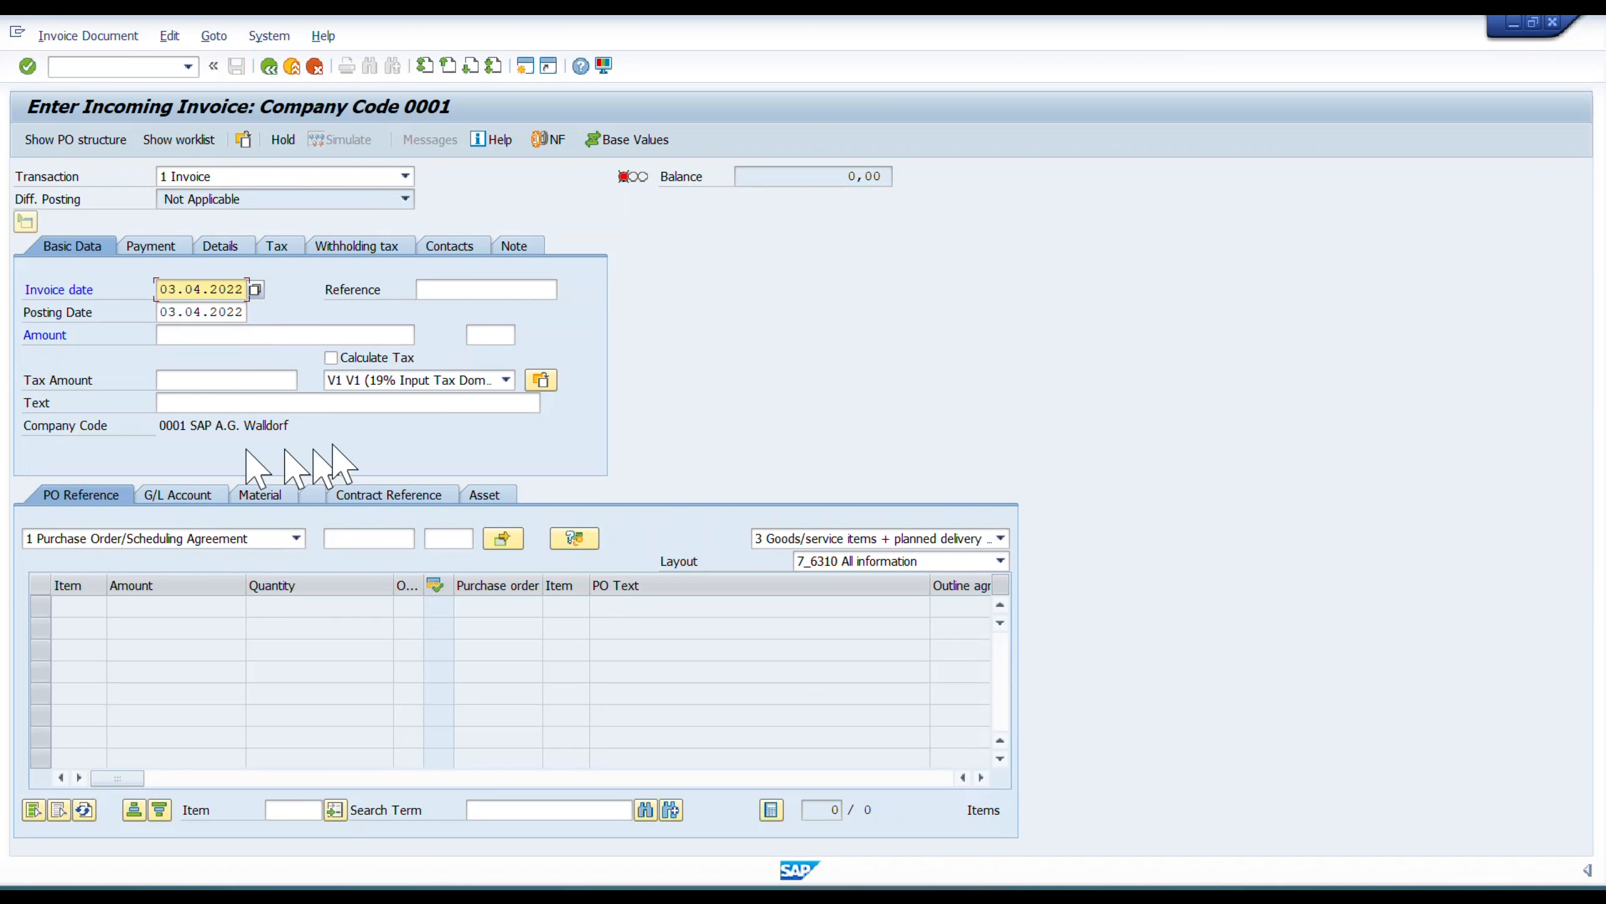
Enter the return purchase order number as the invoice reference and load the order's item using the same number.
click(438, 292)
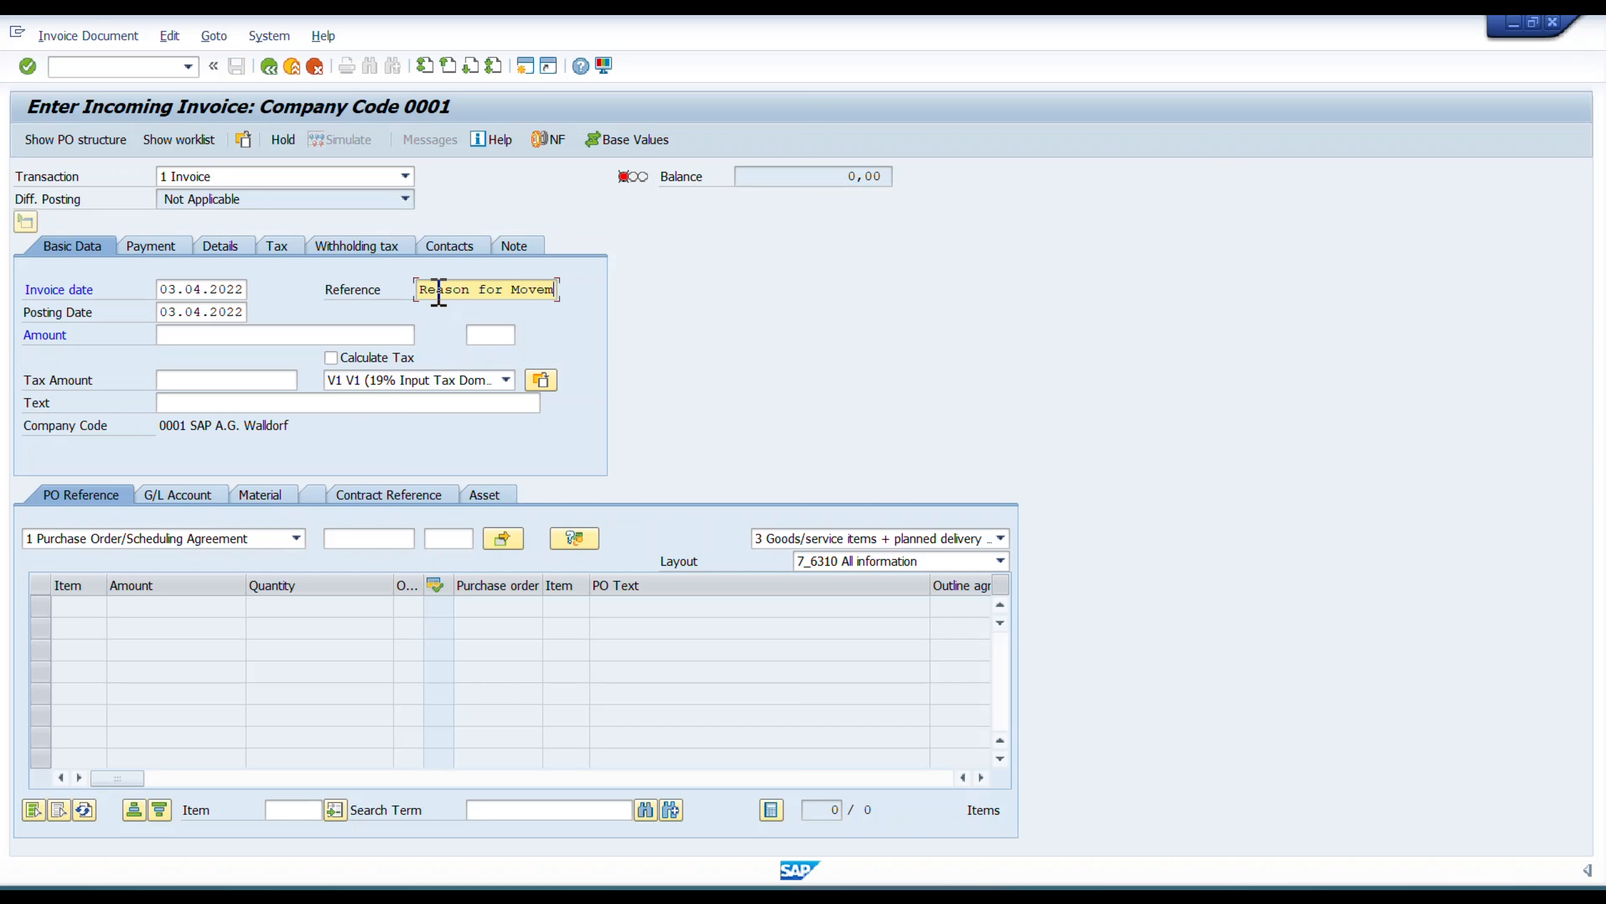
key(ctrl+a)
key(BackSpace)
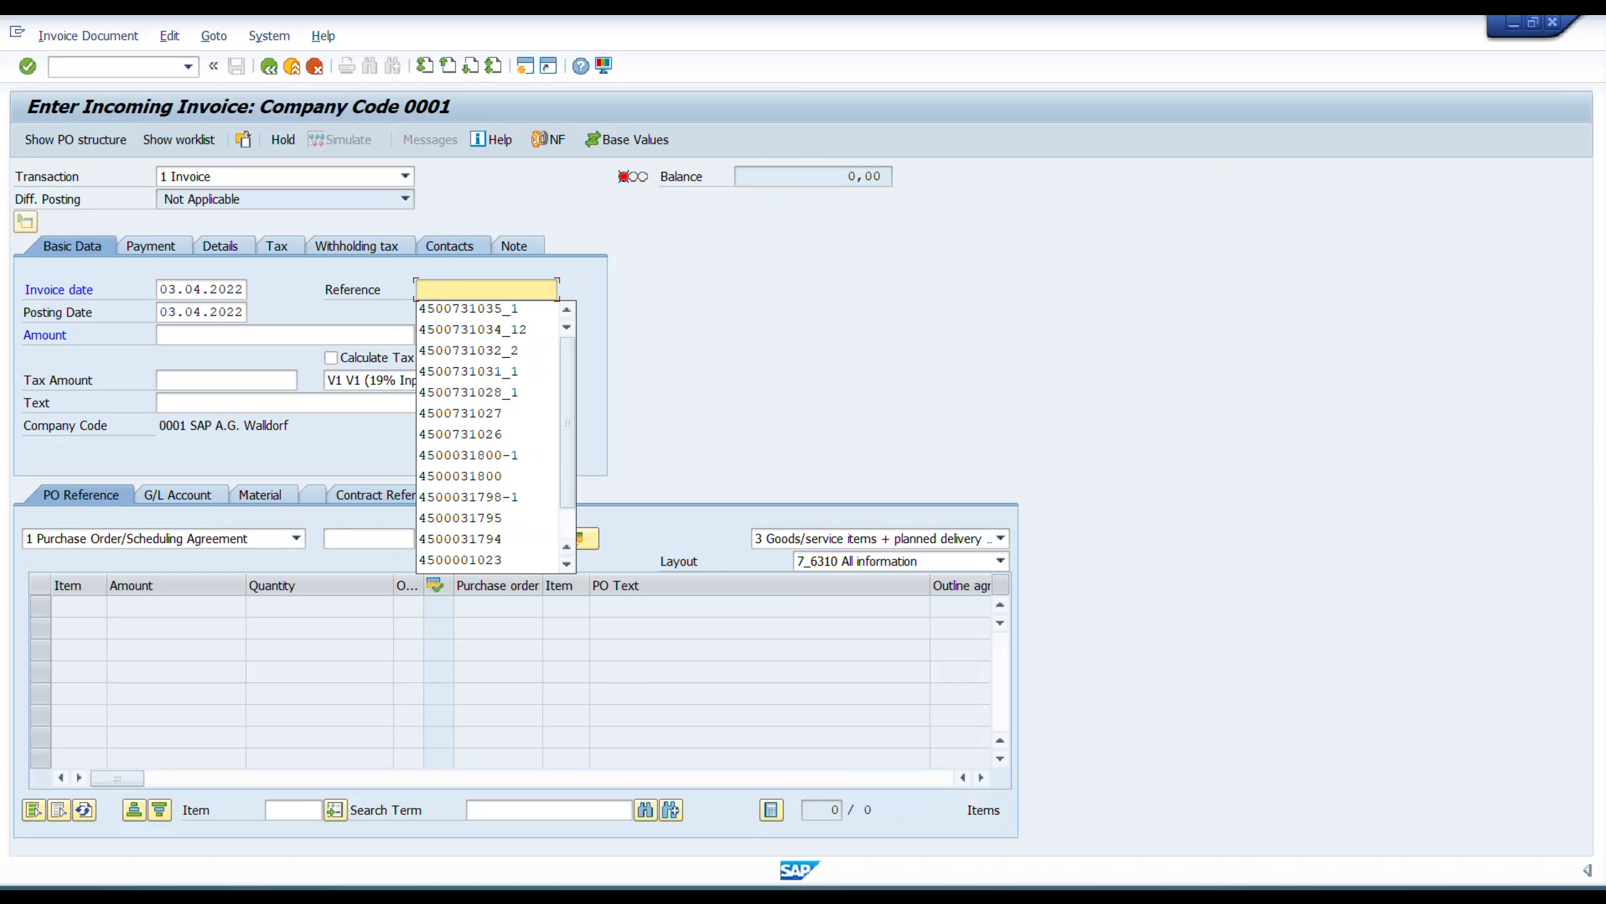
key(alt+Tab)
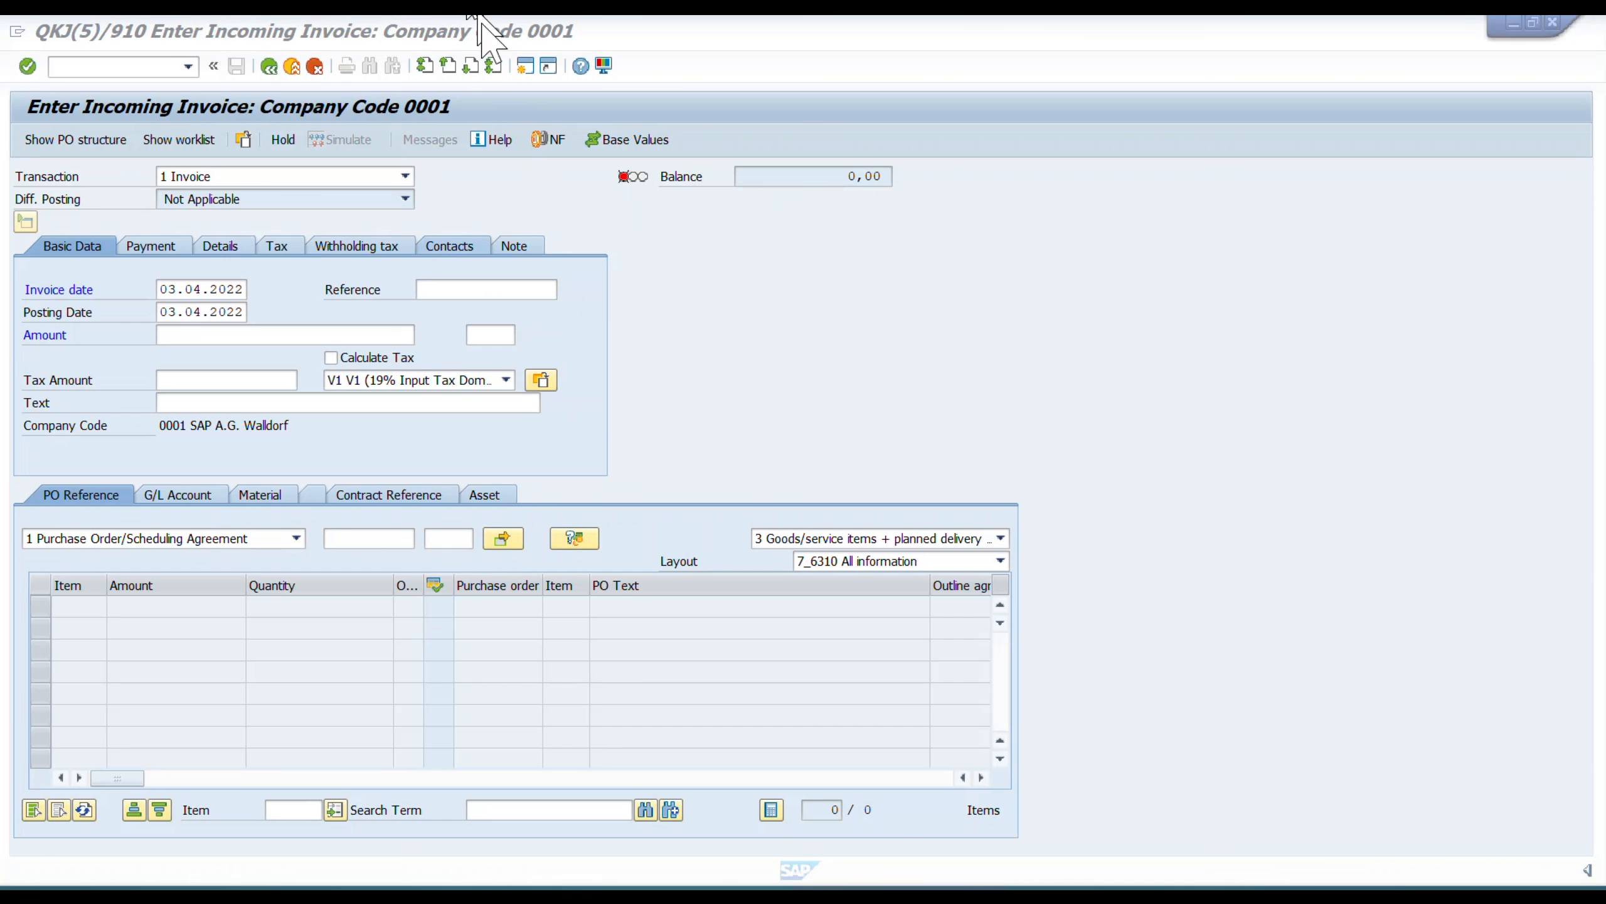
click(489, 289)
key(ctrl+v)
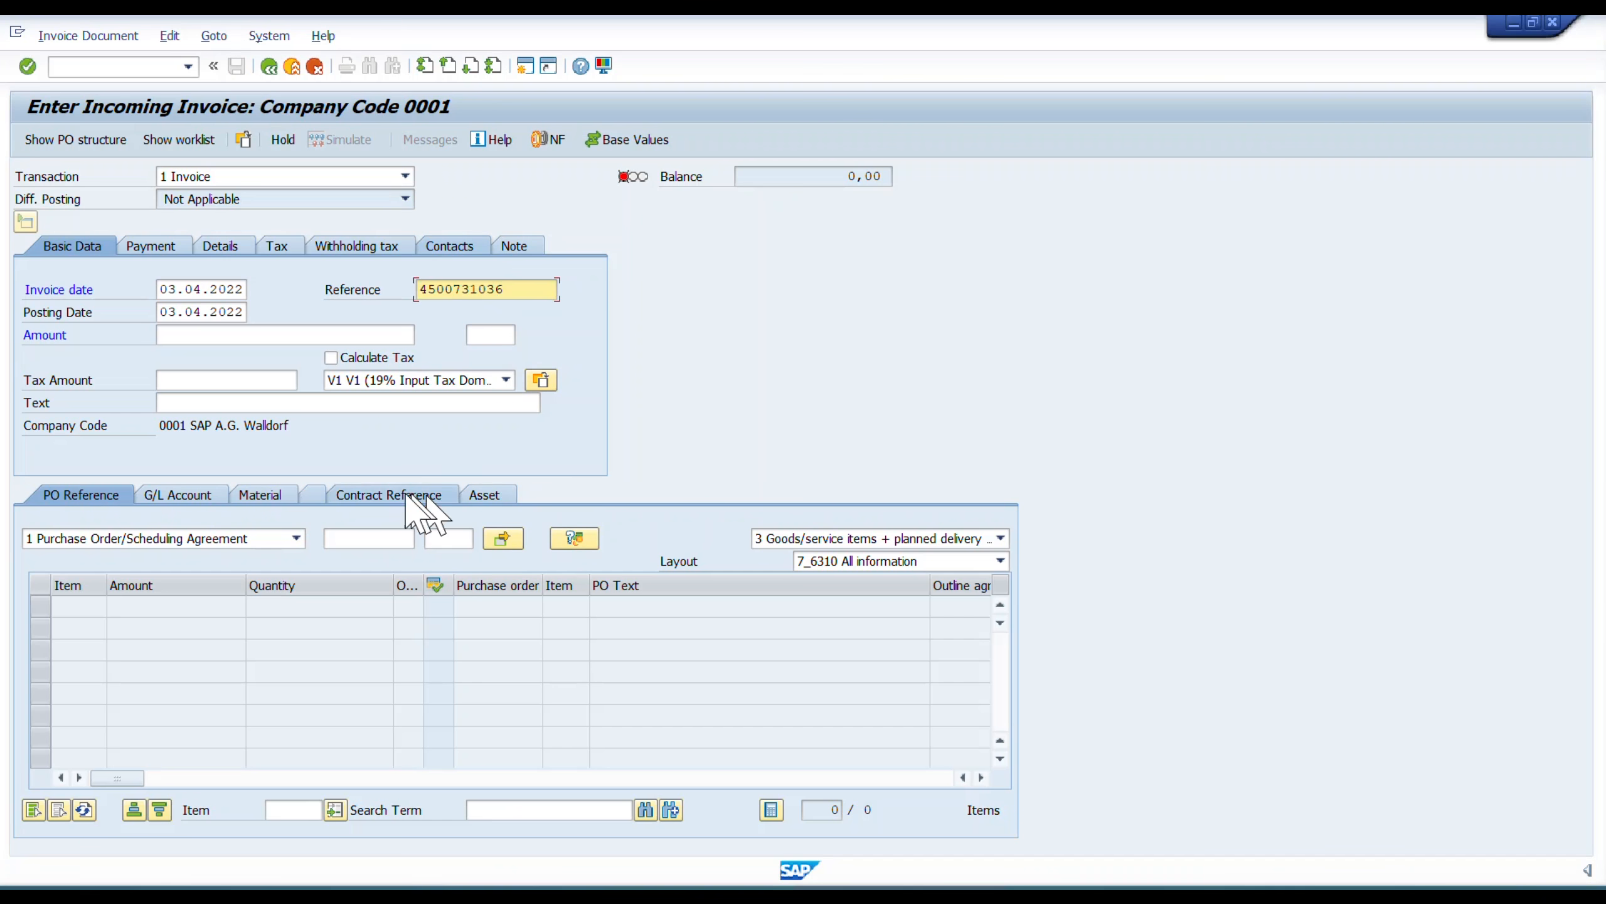
click(370, 538)
key(ctrl+v)
click(534, 728)
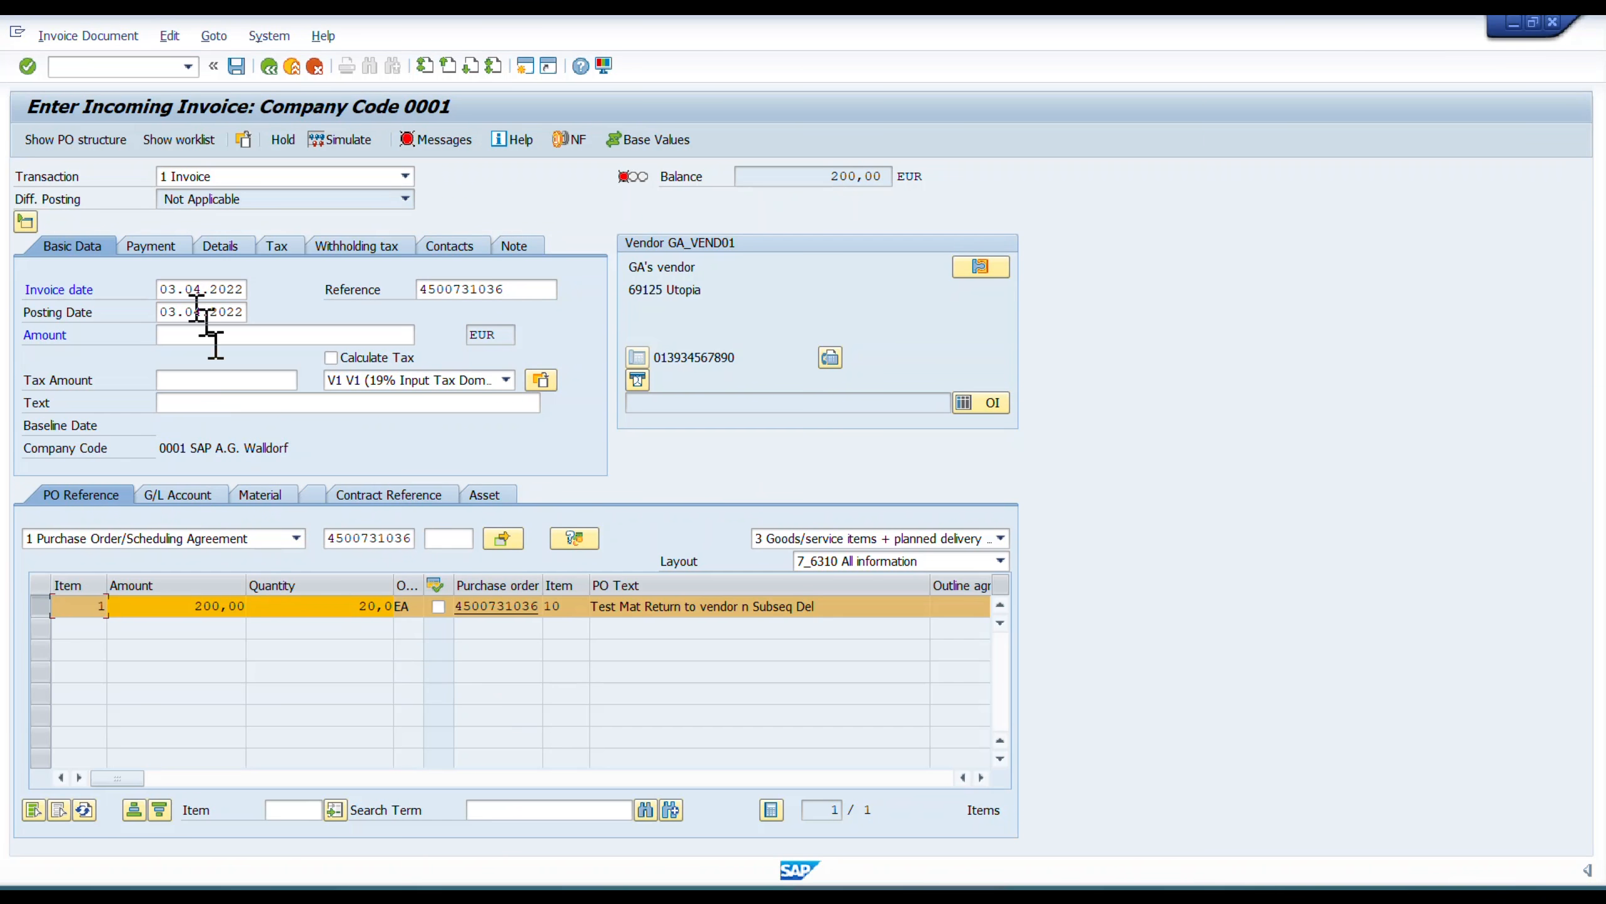
Set the payment baseline date to 03.04.2022 and turn on Calculate Tax in the basic data.
click(158, 246)
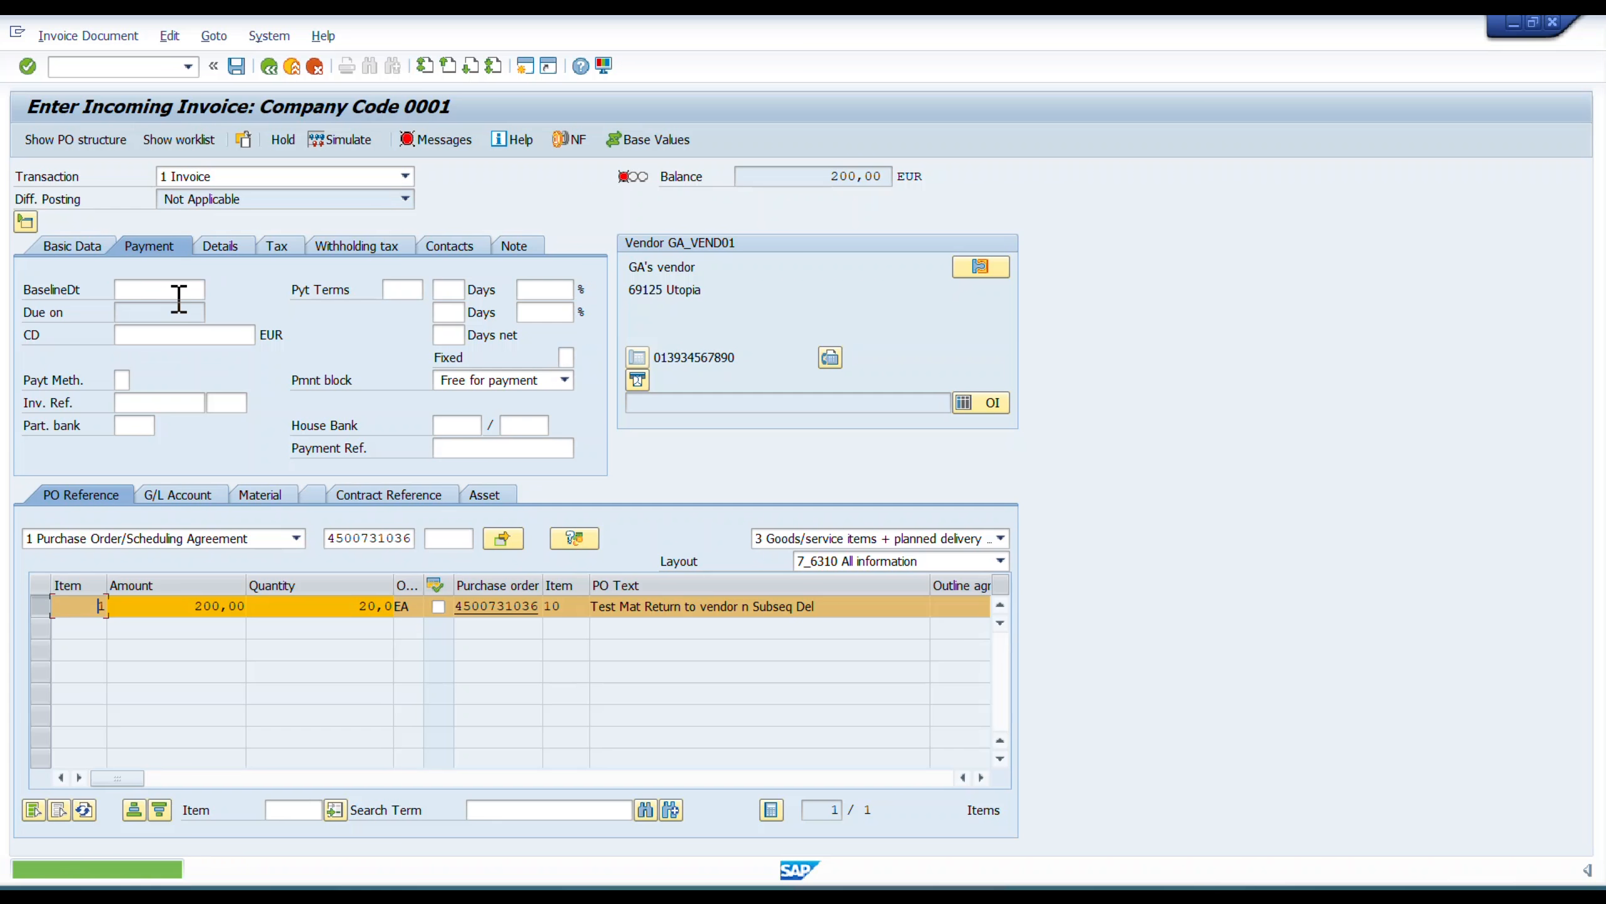
click(179, 291)
click(142, 310)
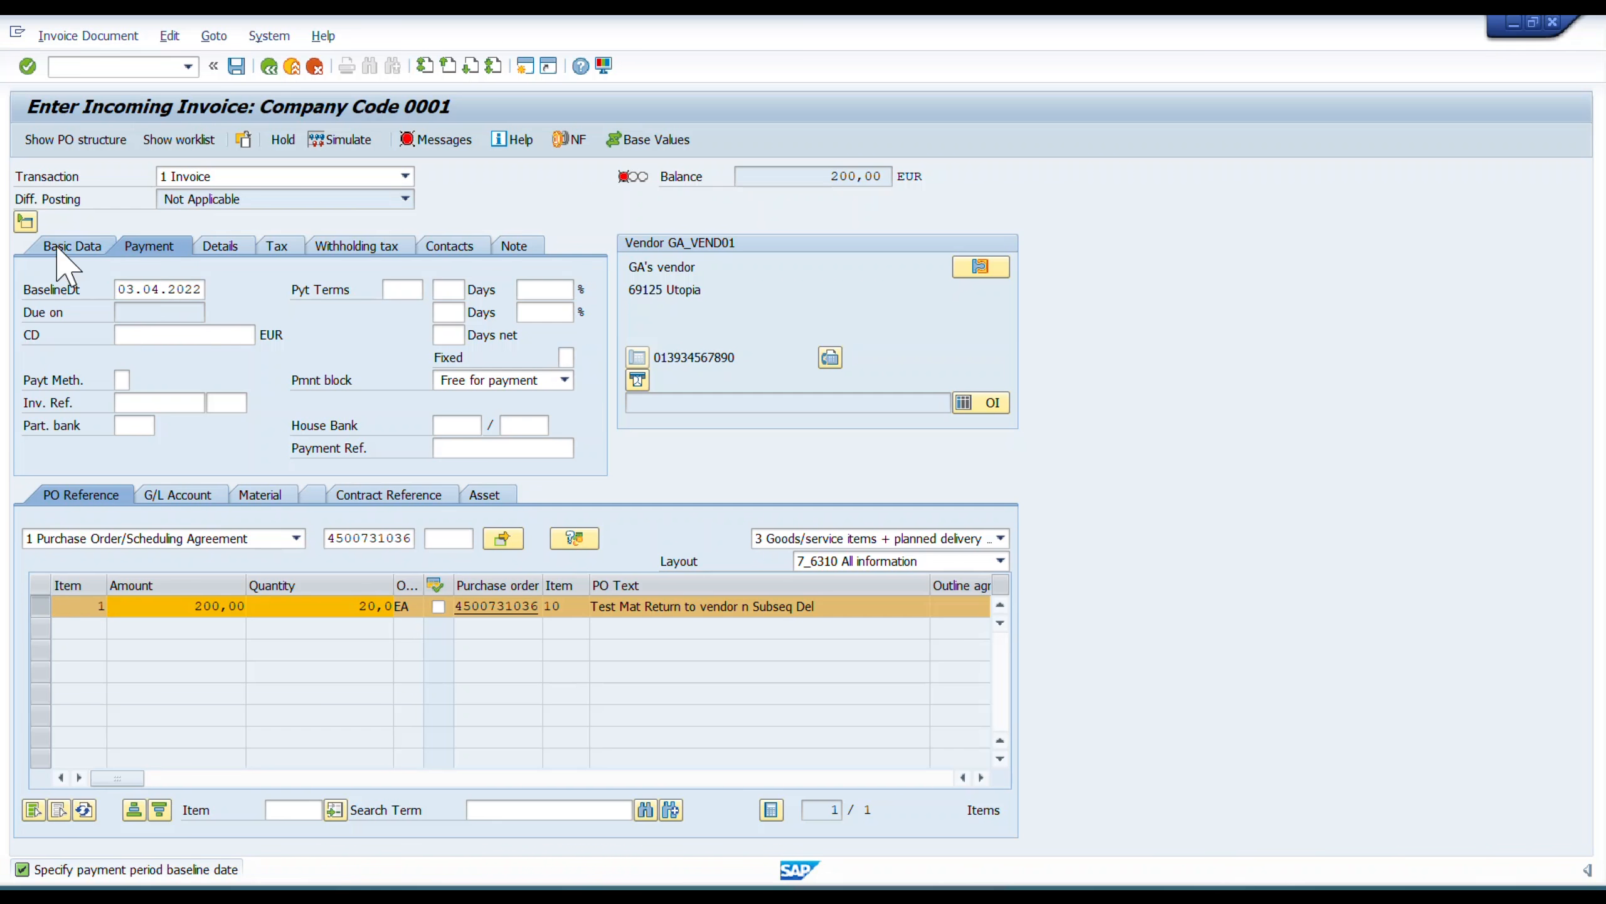
click(59, 249)
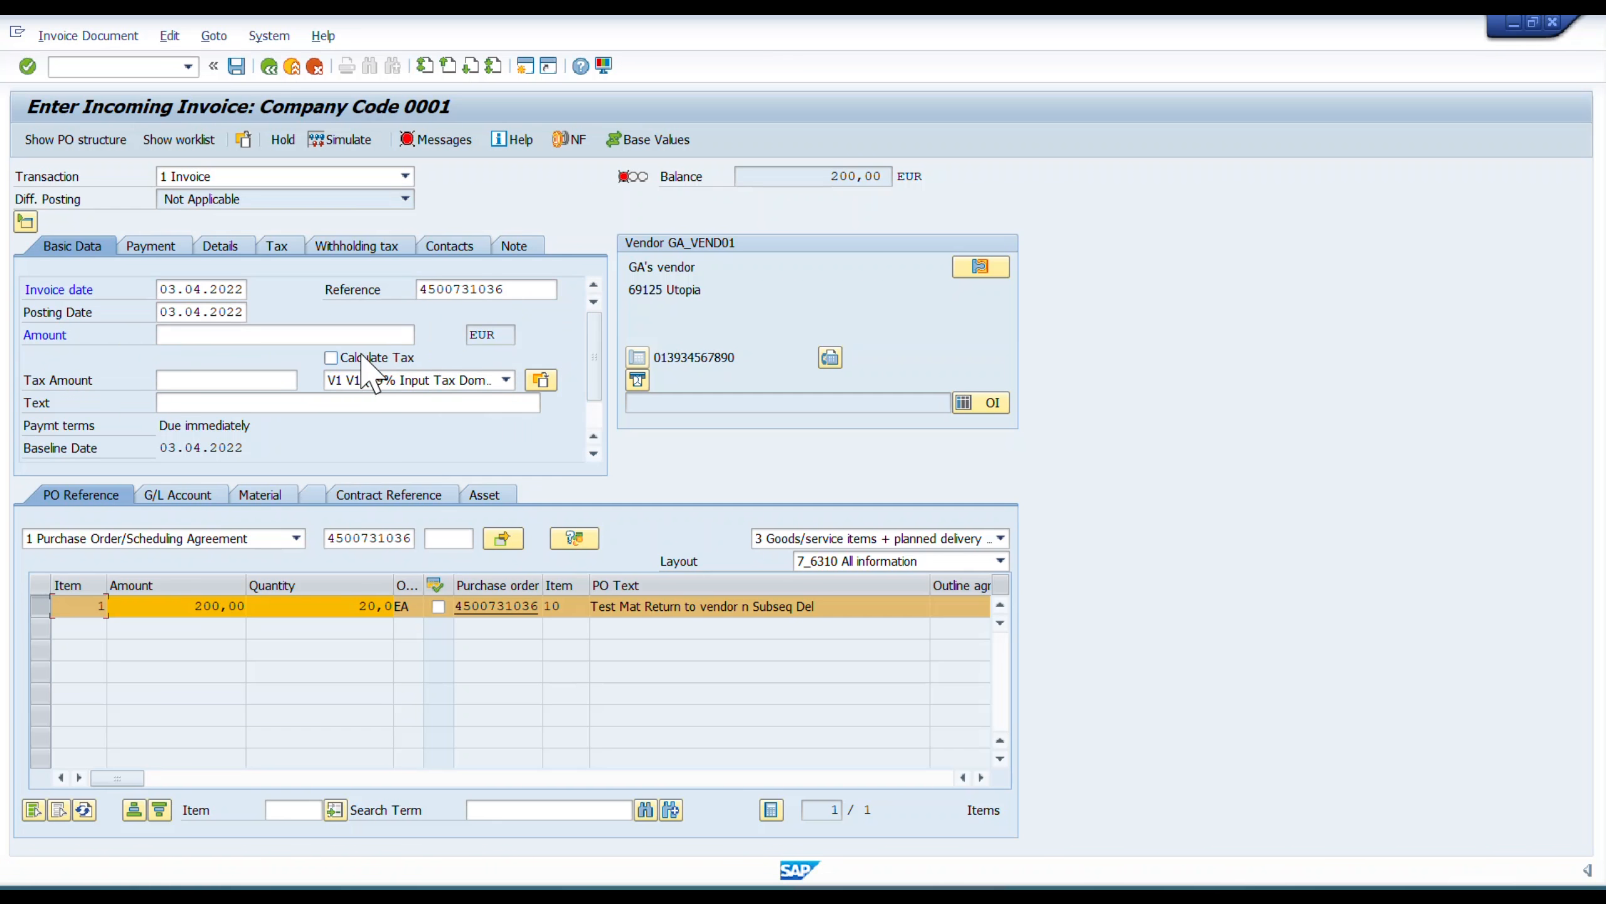
click(380, 358)
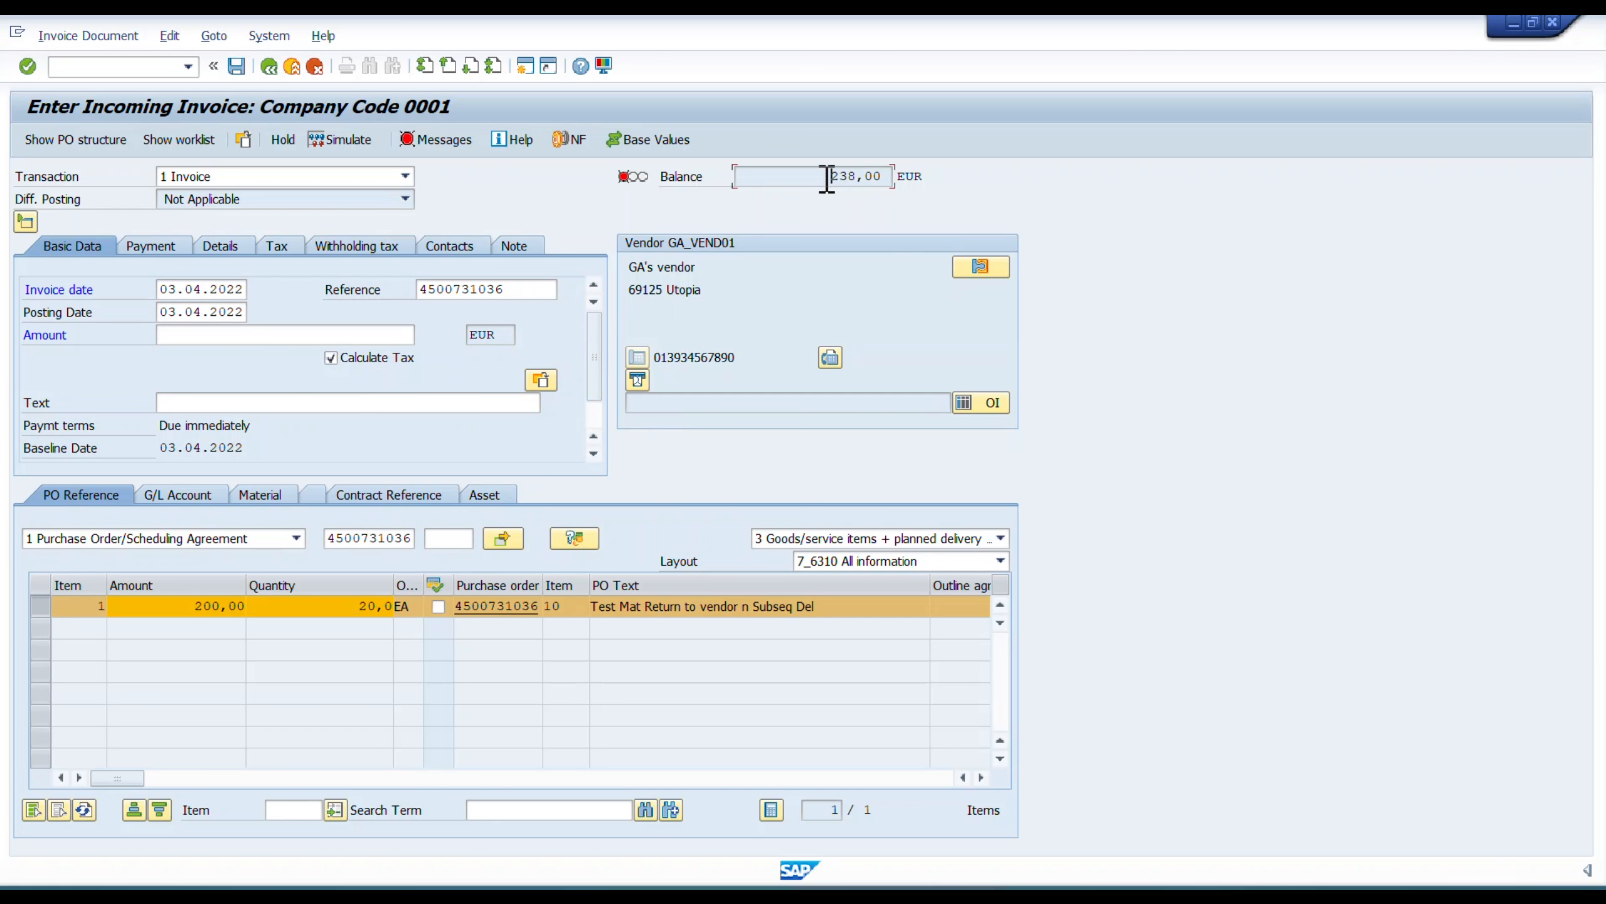
Try an amount of 238 EUR while the transaction is still set to 1 Invoice.
click(275, 341)
click(287, 333)
text(238)
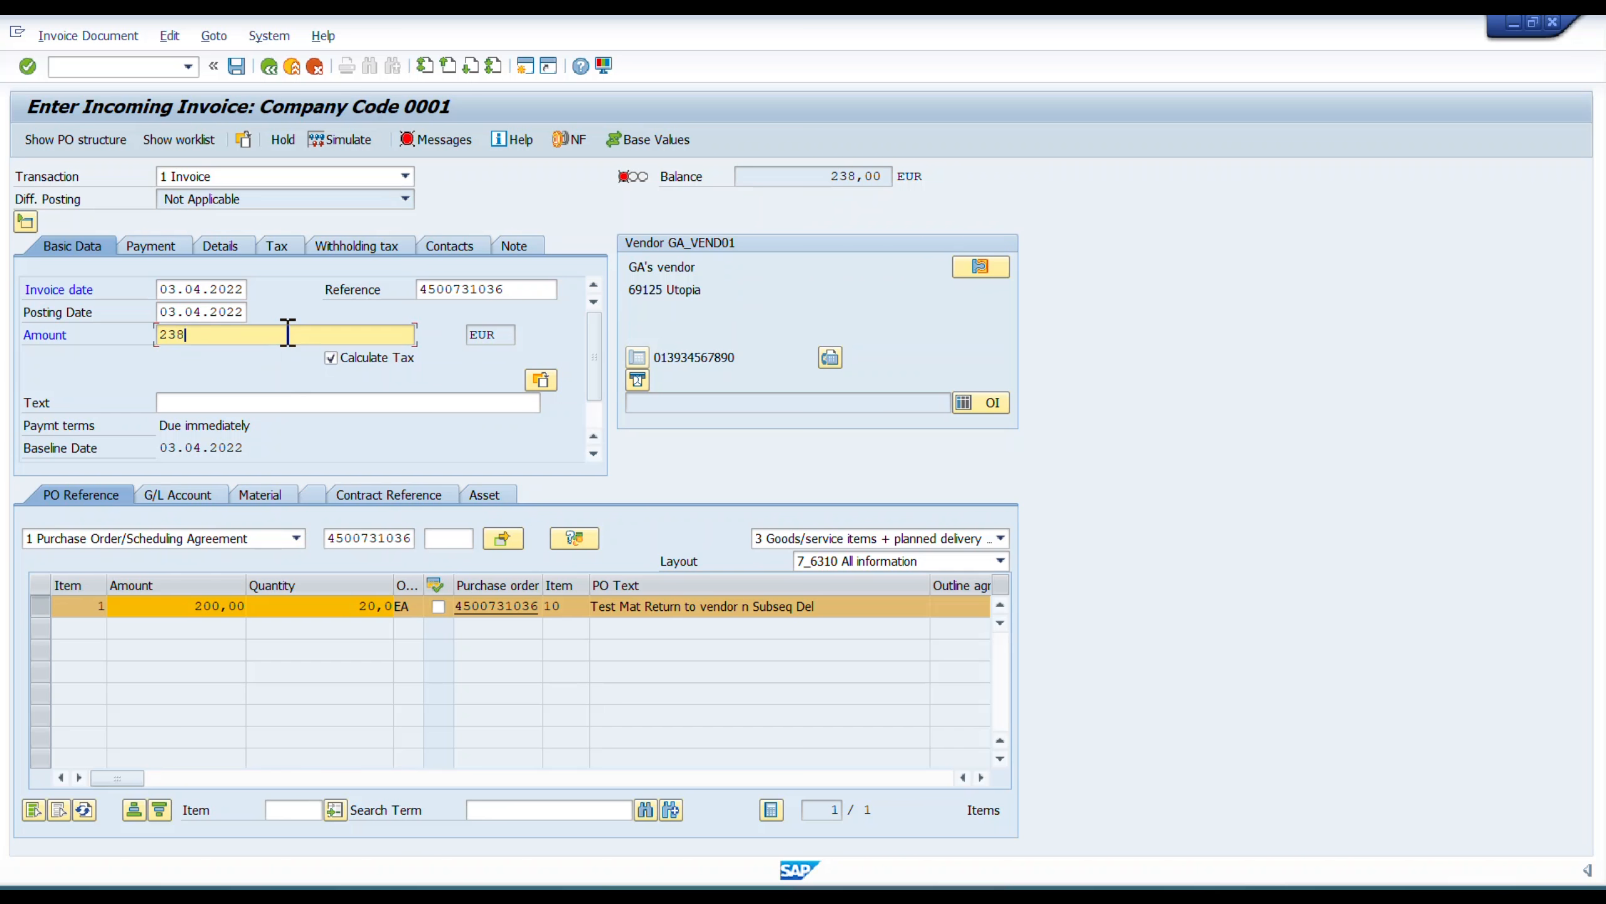
key(Return)
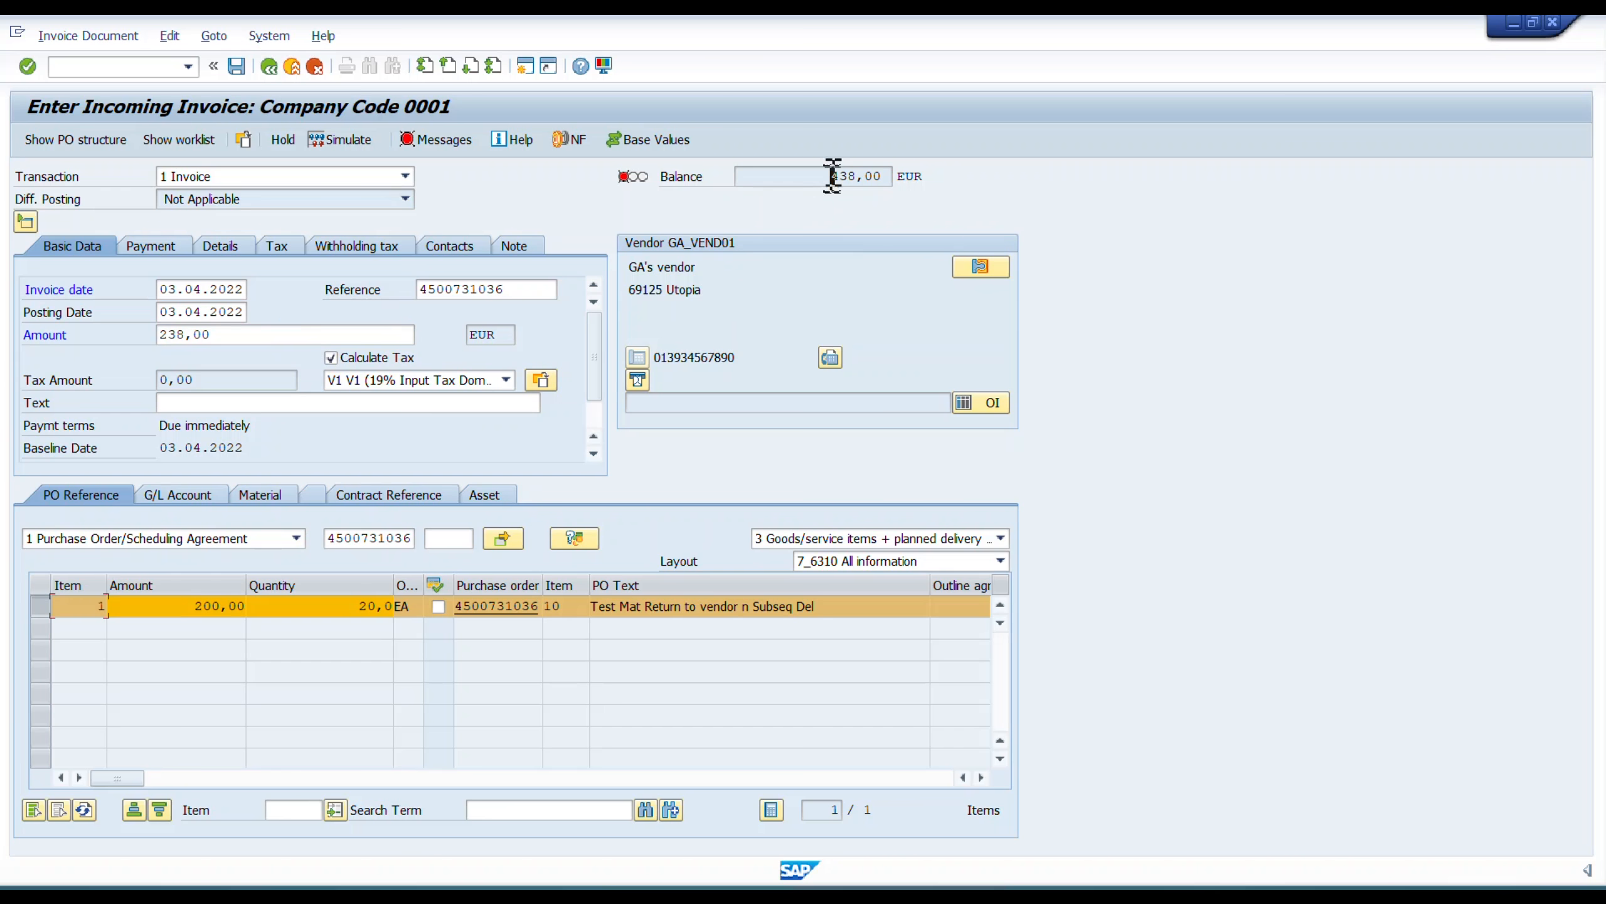
Try an invoice amount of 1 EUR instead, and clear the amount again.
click(261, 343)
key(ctrl+a)
key(BackSpace)
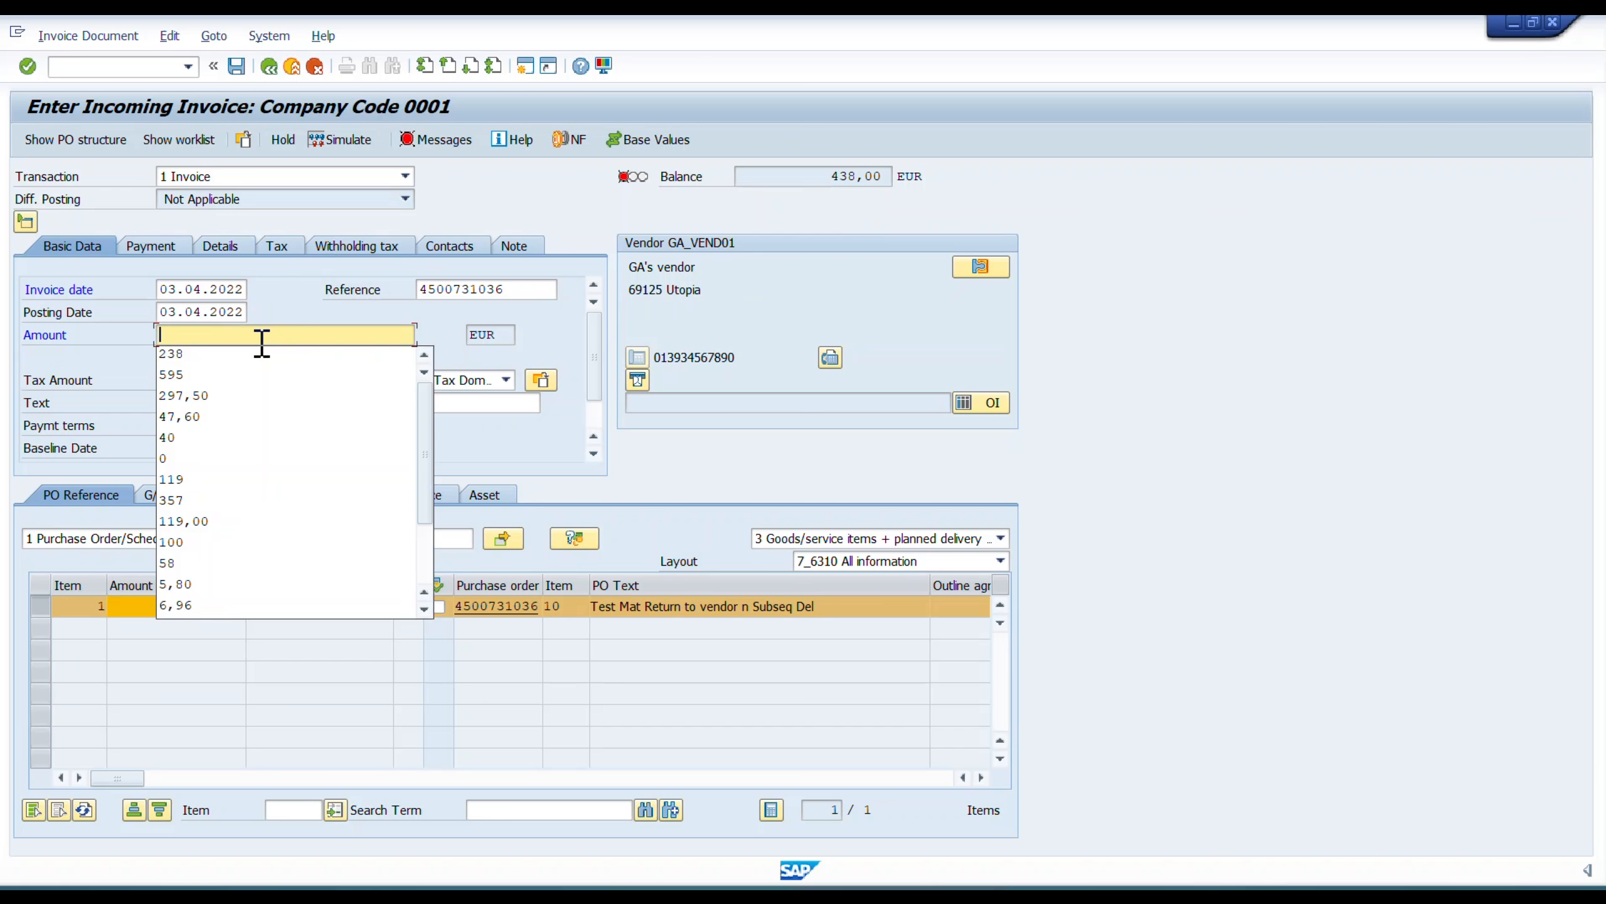
text(1)
key(Return)
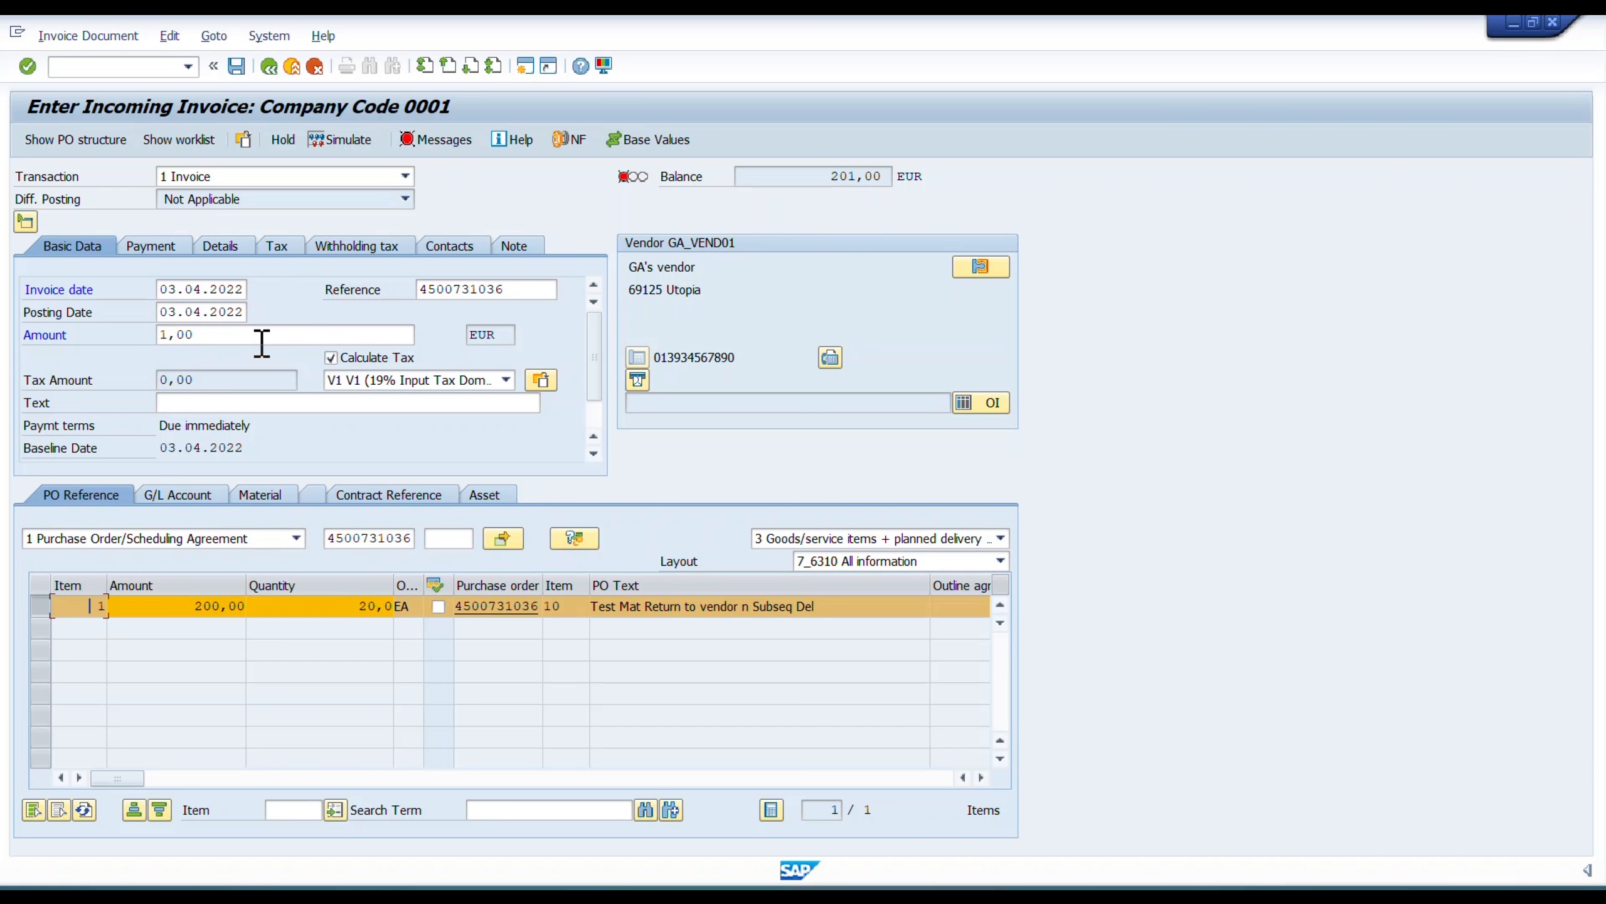
click(262, 343)
key(BackSpace)
key(BackSpace)
key(BackSpace)
key(BackSpace)
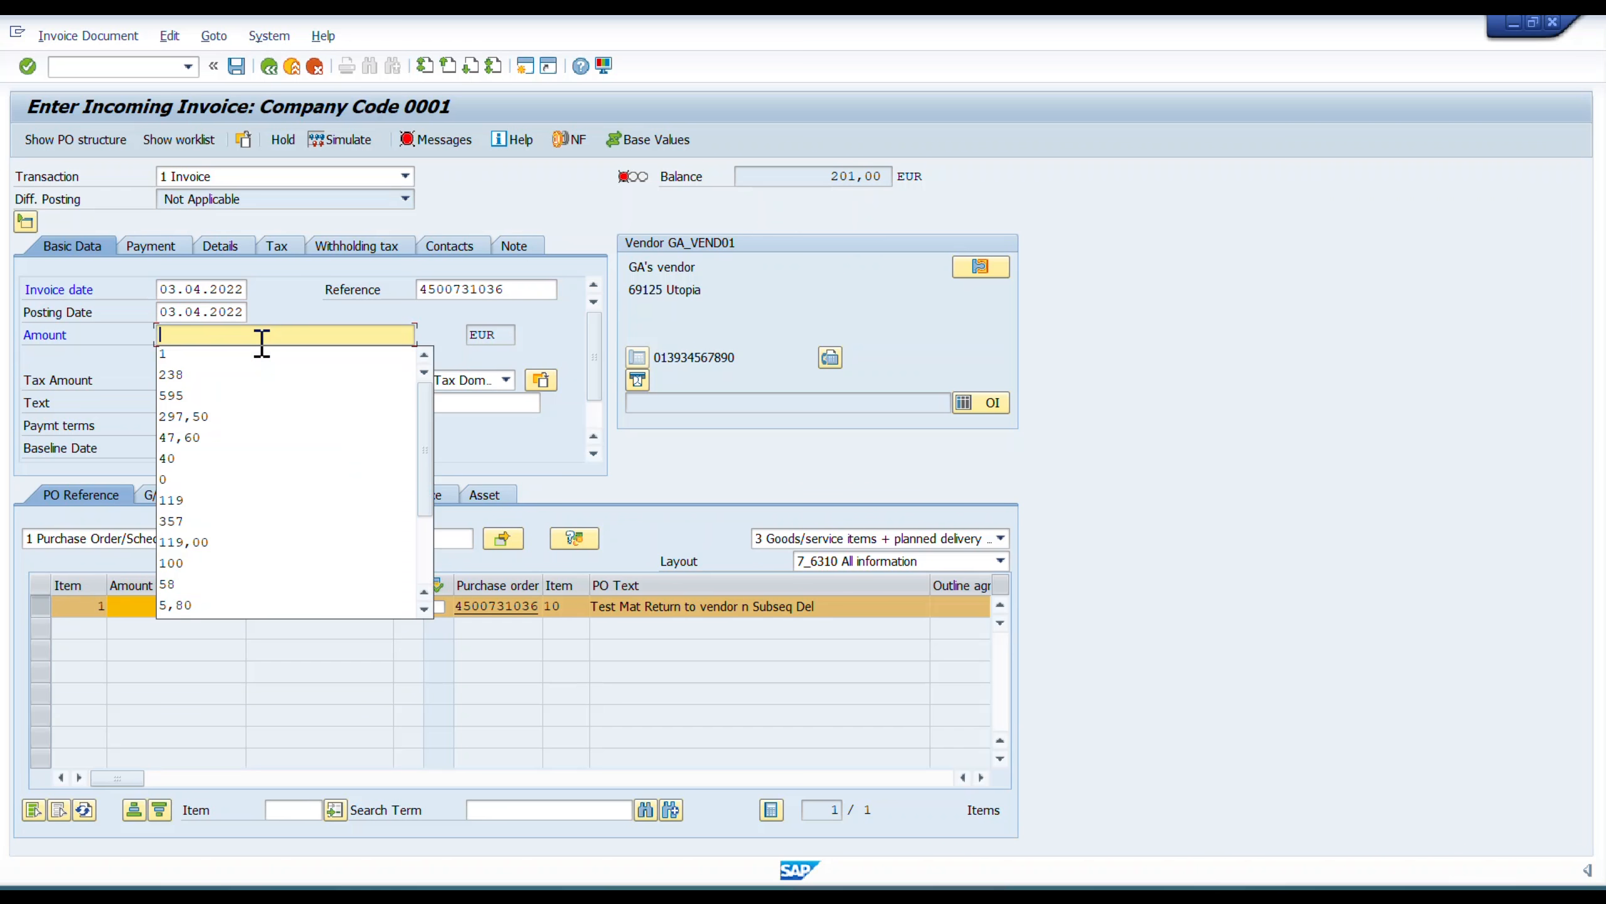
key(Return)
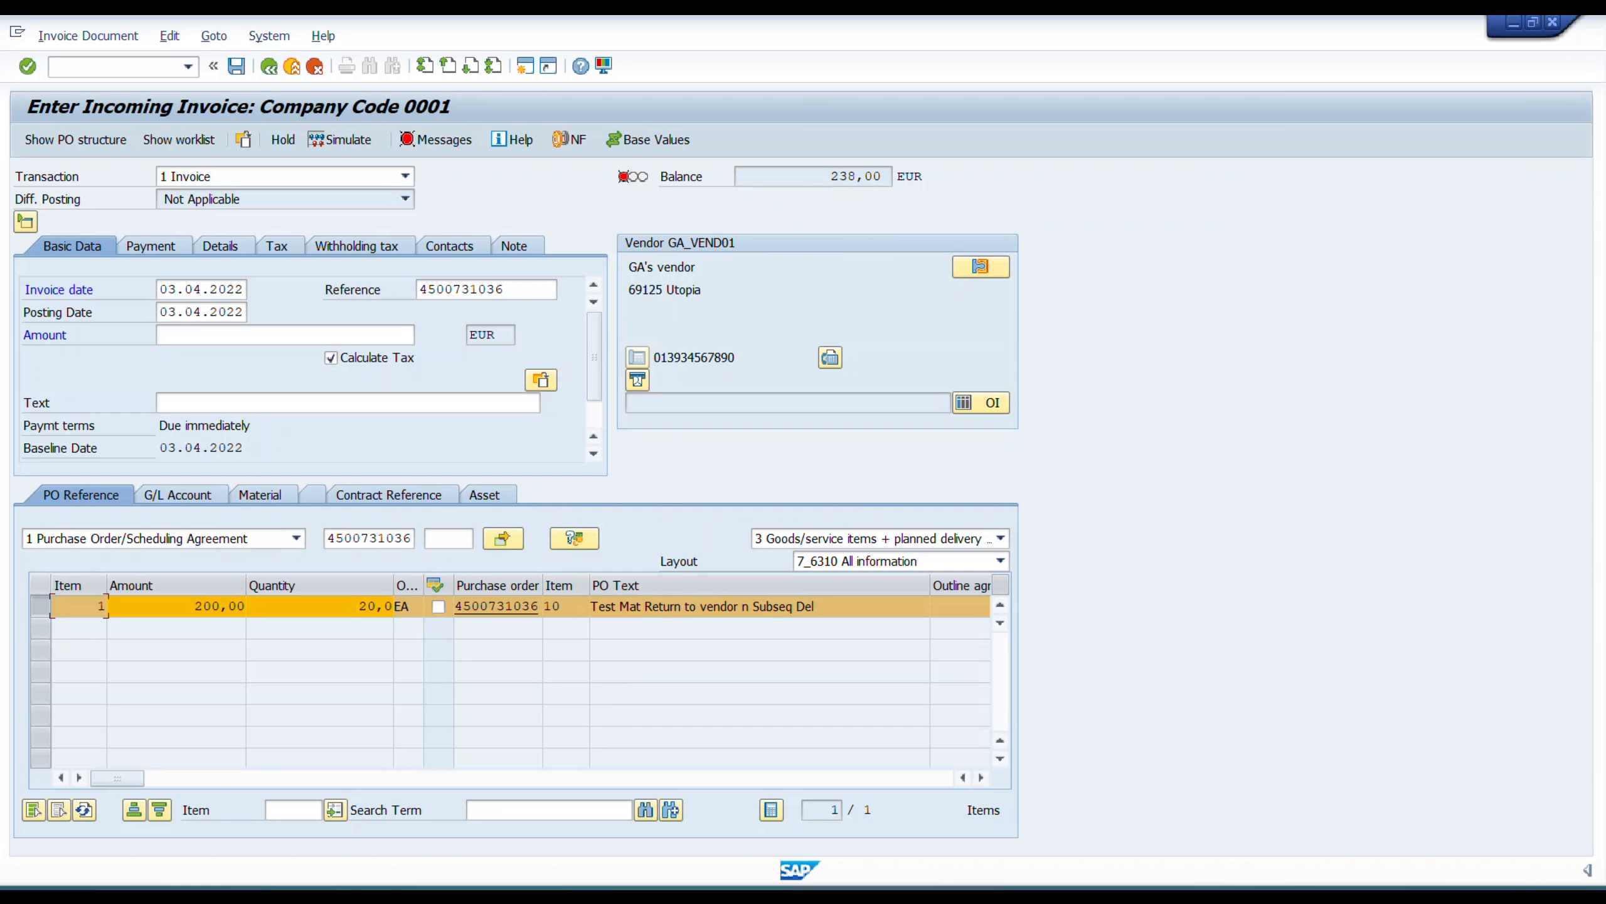
Change the transaction to 2 Credit Memo and enter an amount of 238 EUR.
click(400, 177)
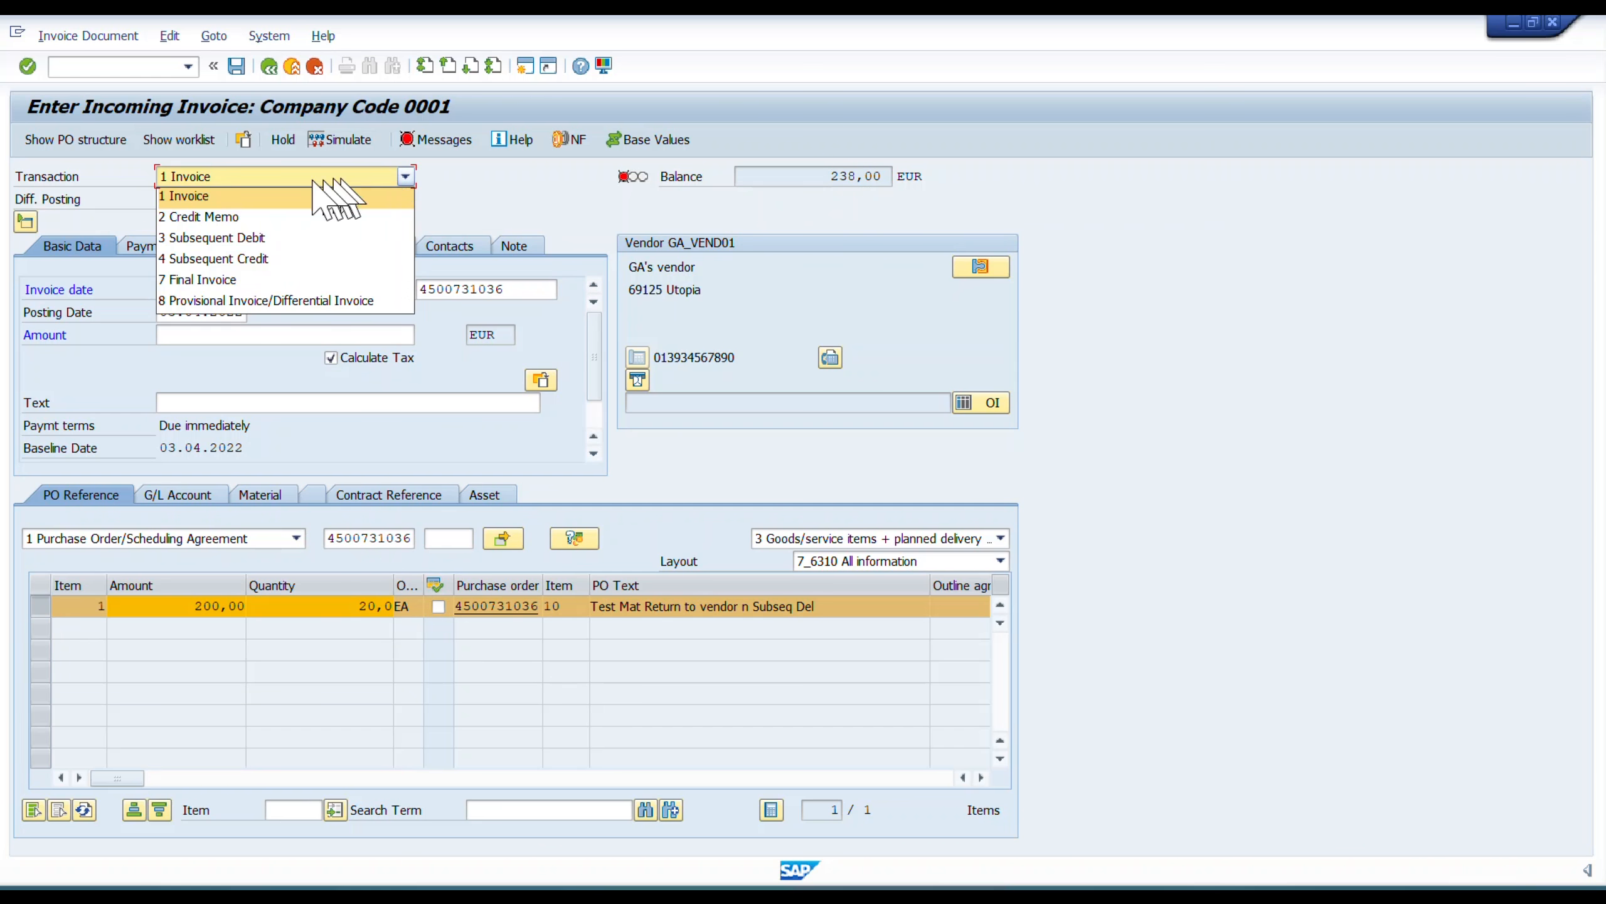
click(231, 217)
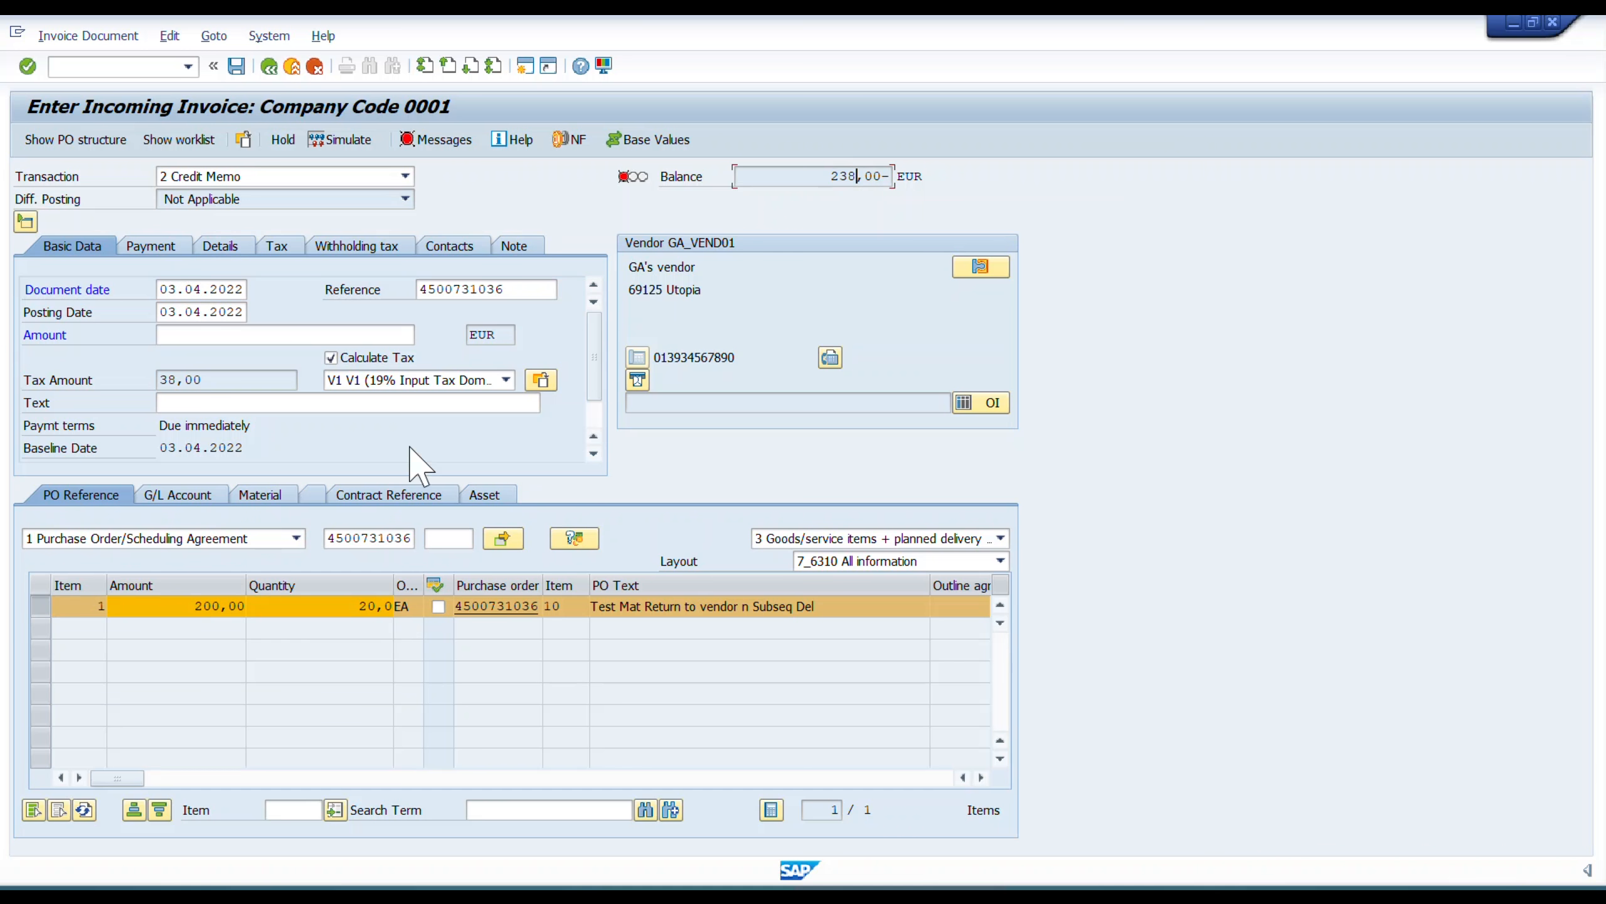
click(299, 335)
text(238)
key(Return)
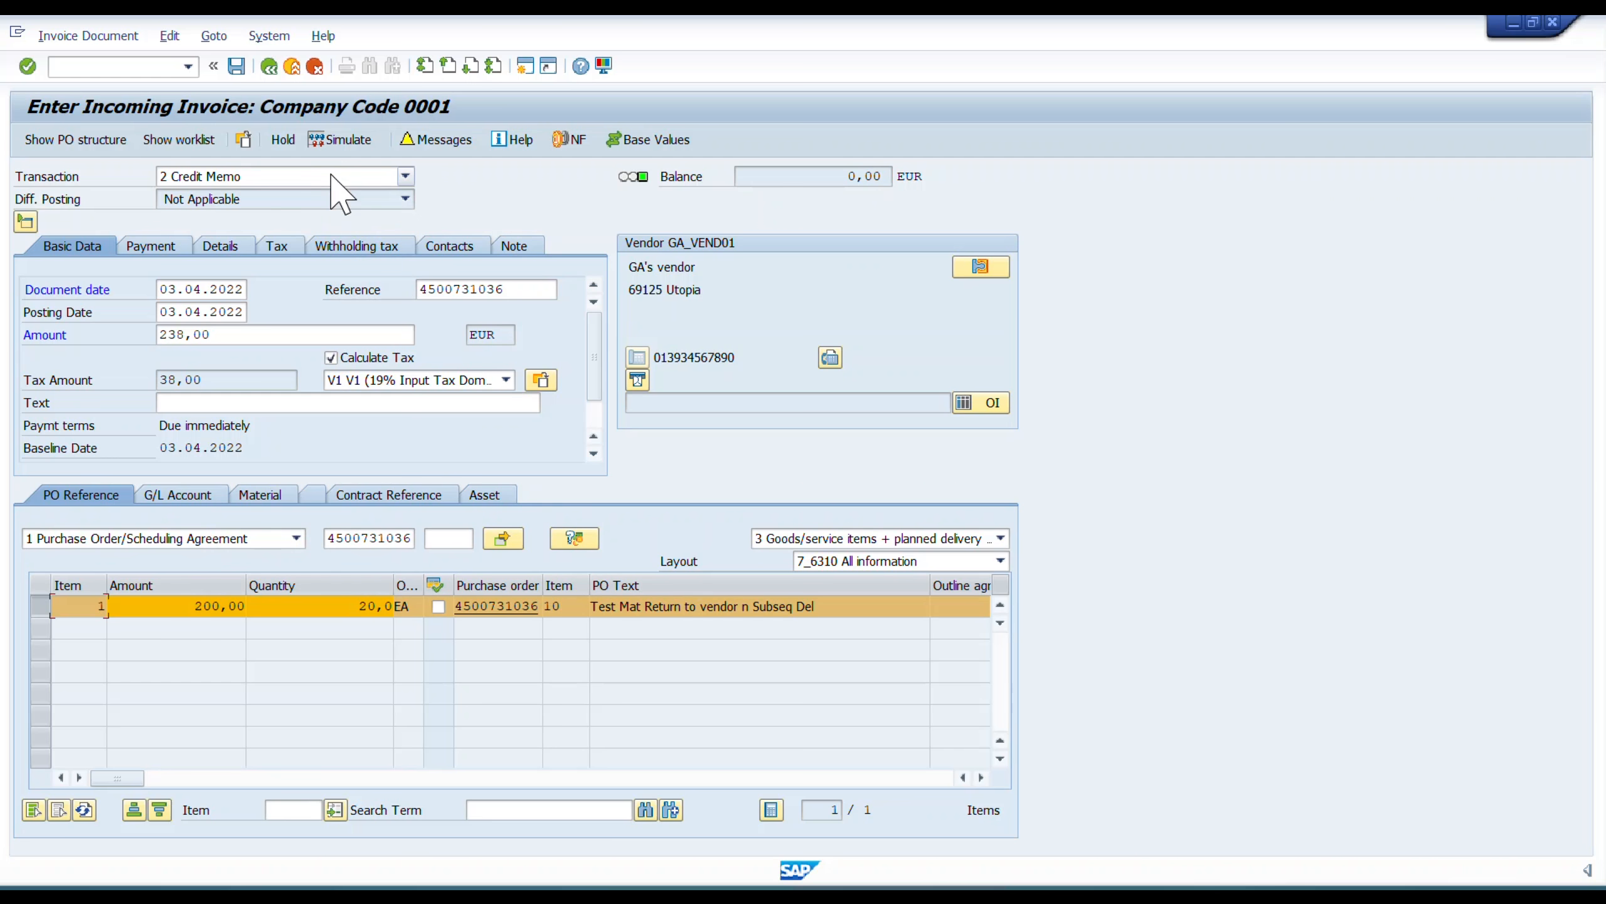
Post the credit memo for the return purchase order and go back to the SAP Easy Access screen.
click(236, 65)
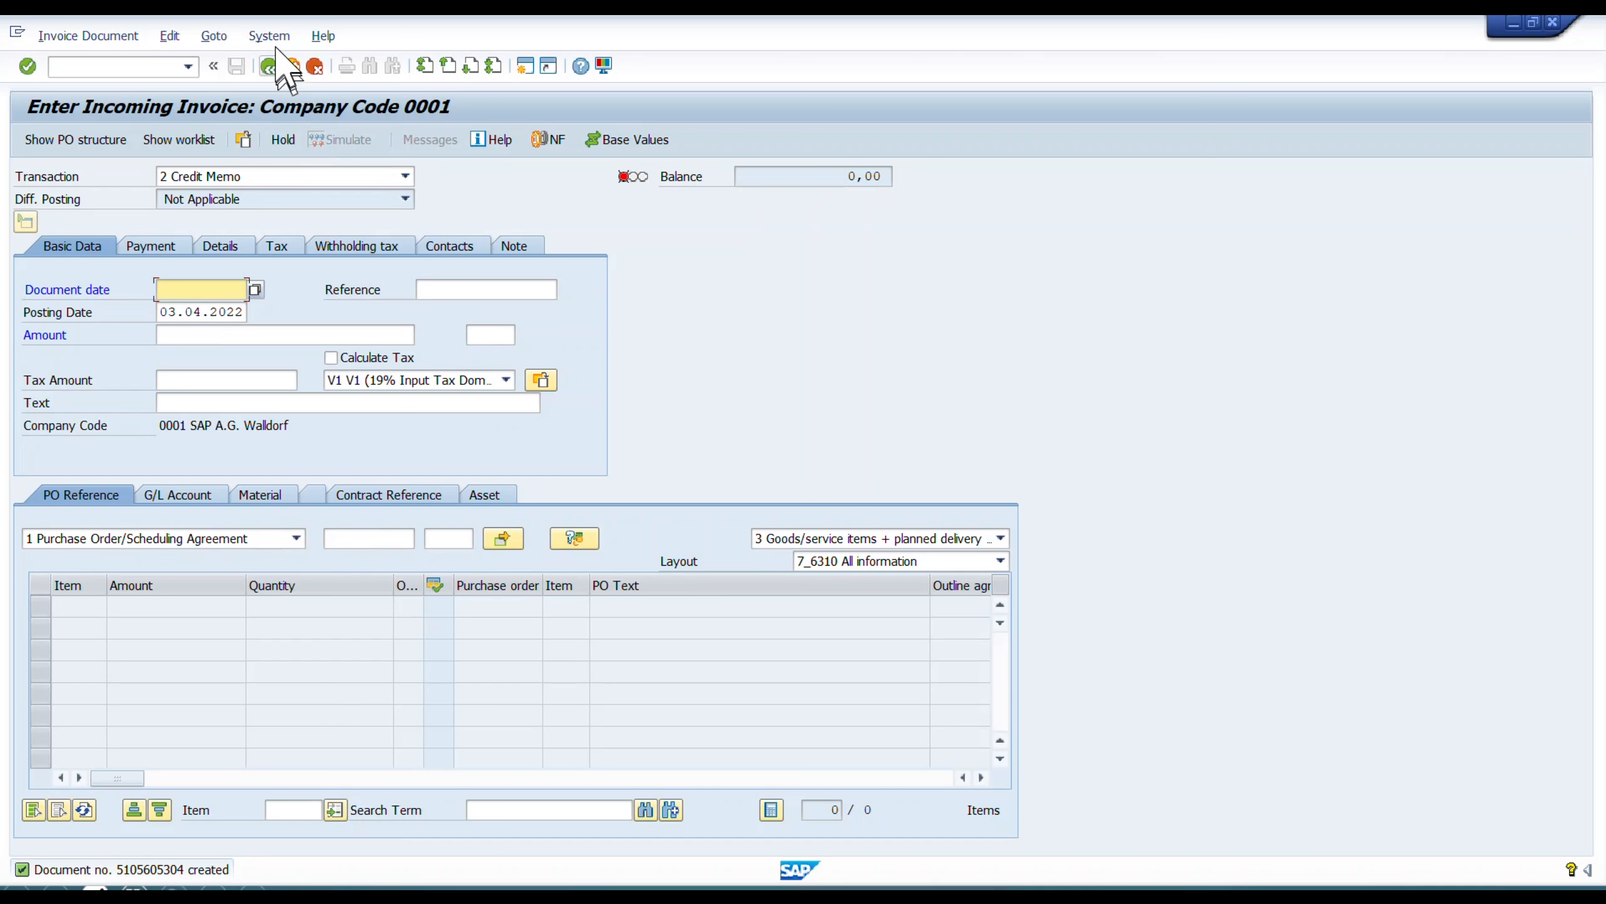
click(269, 66)
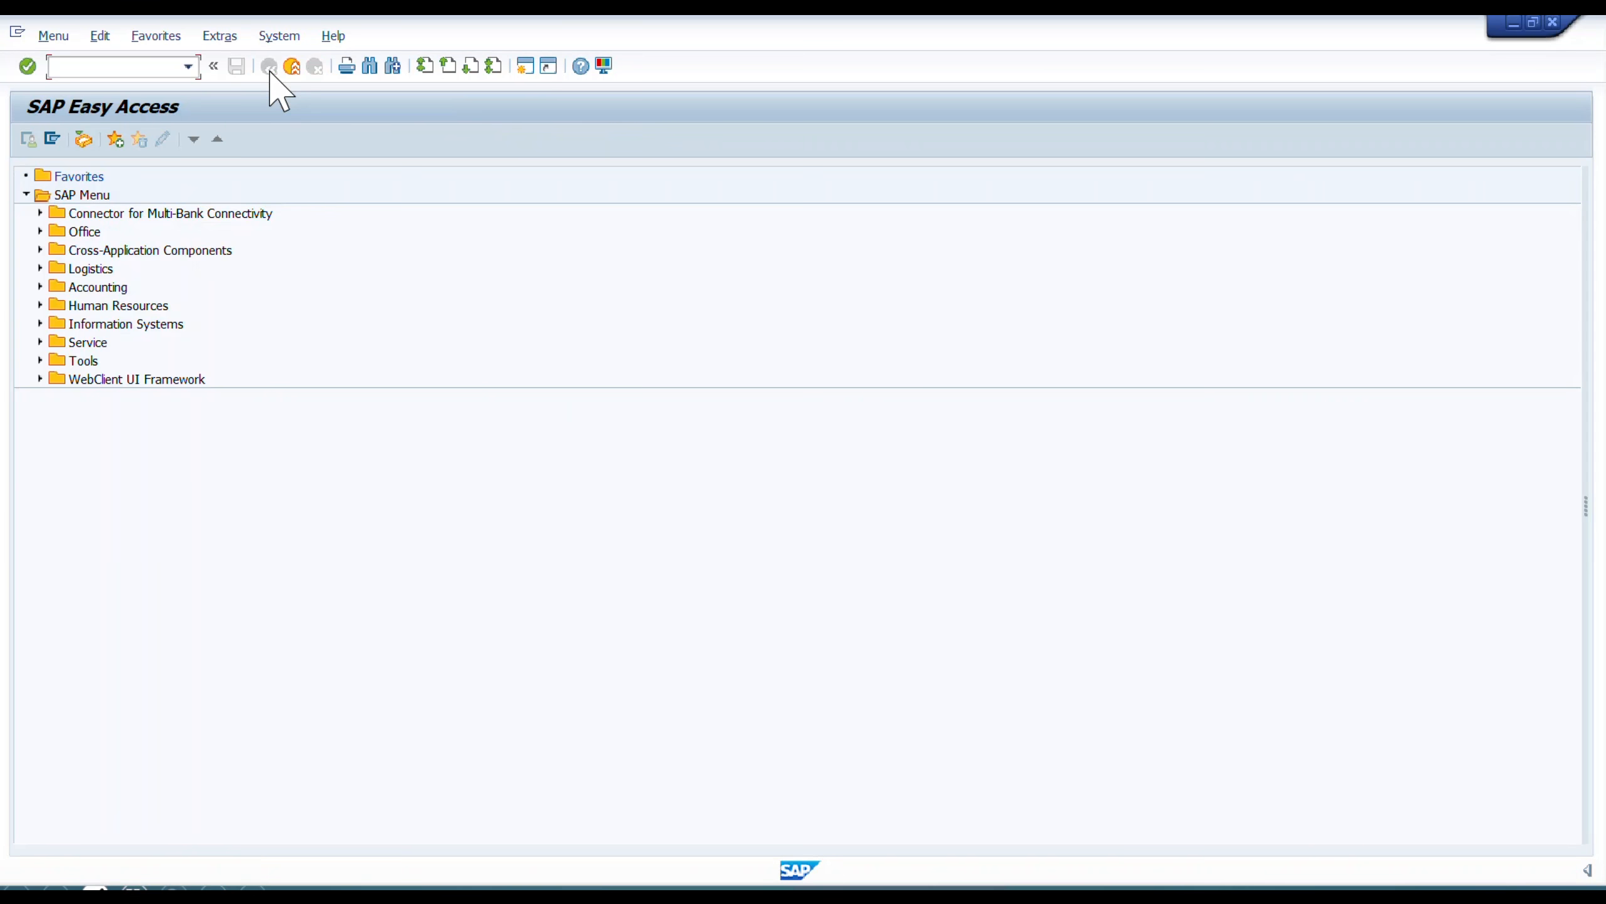
text(ME21N)
key(Return)
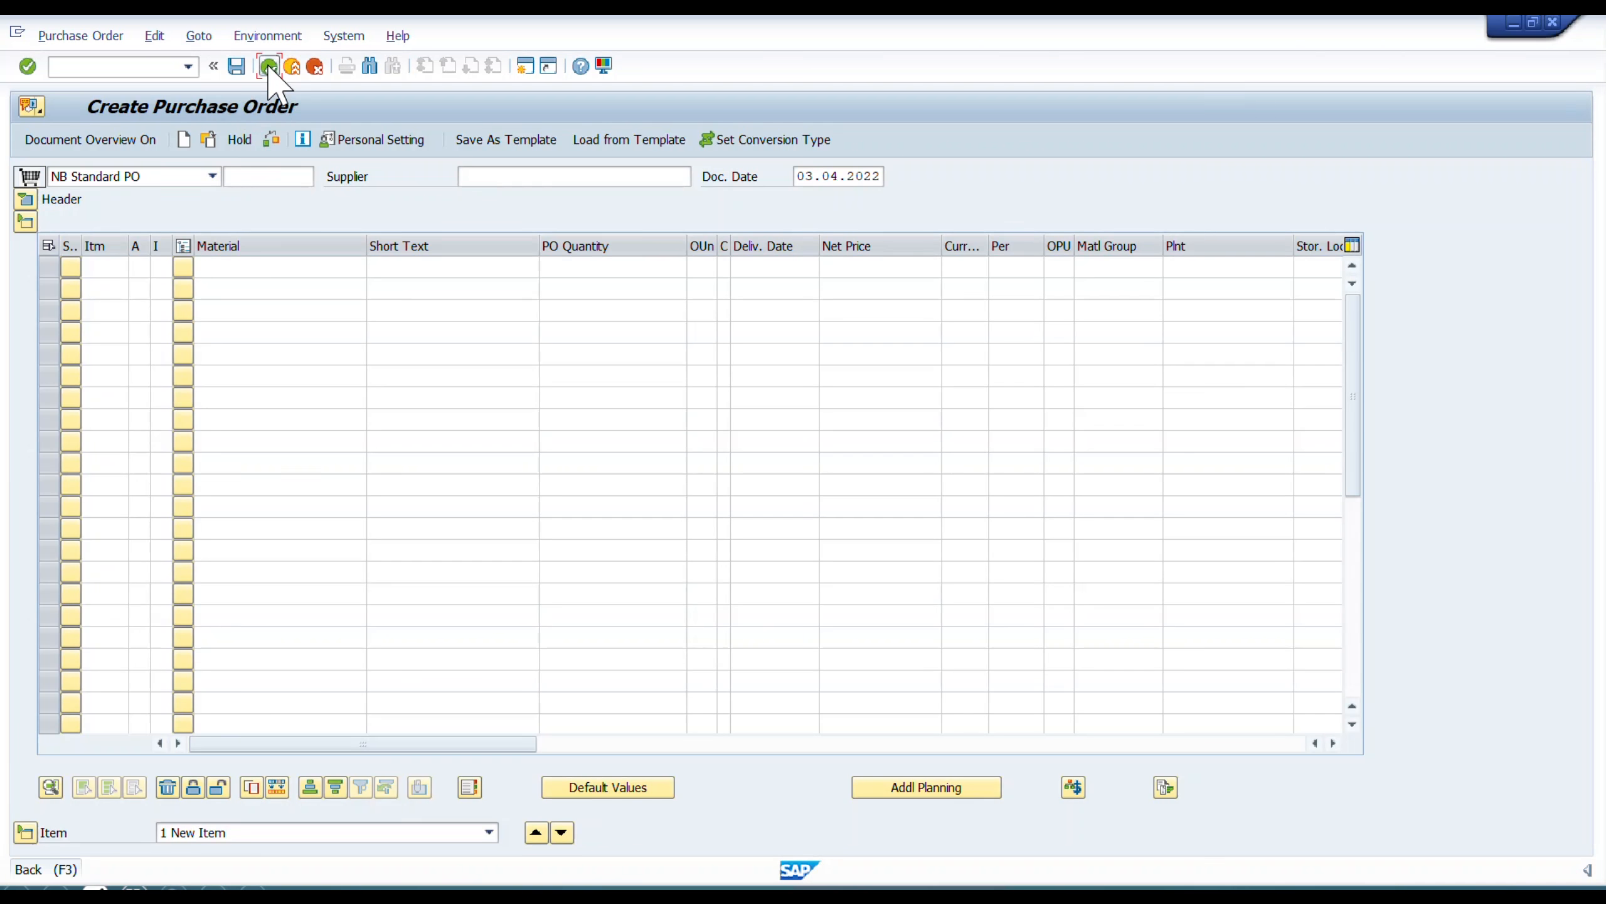
click(269, 66)
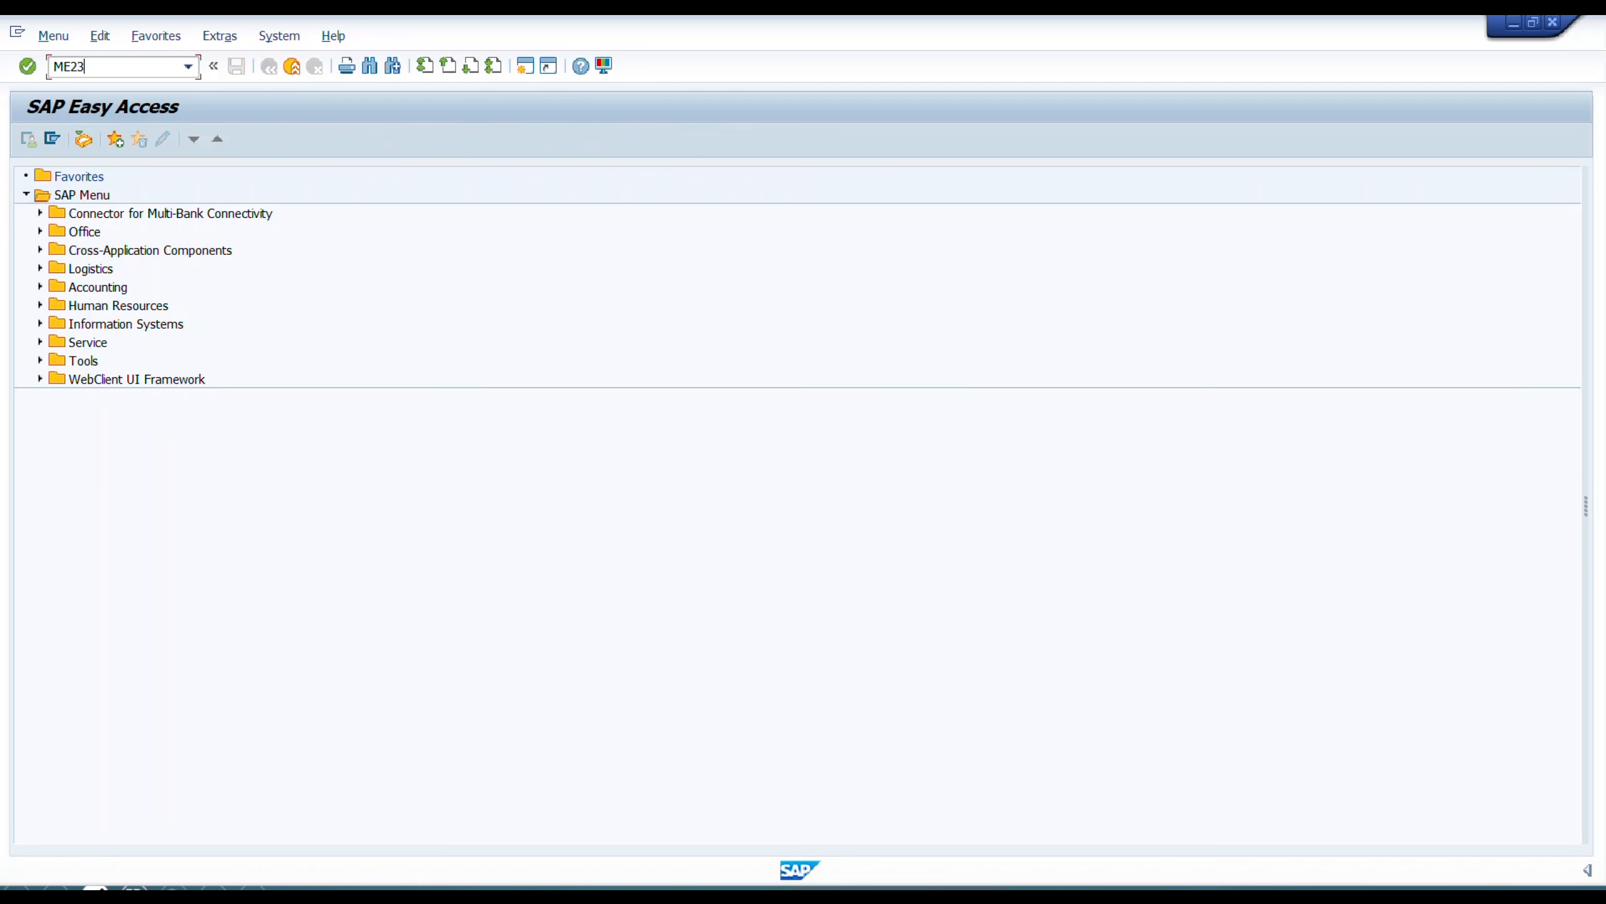
Display the return purchase order and examine the goods receipt and invoice receipt amounts in its purchase order history.
text(ME23)
key(Return)
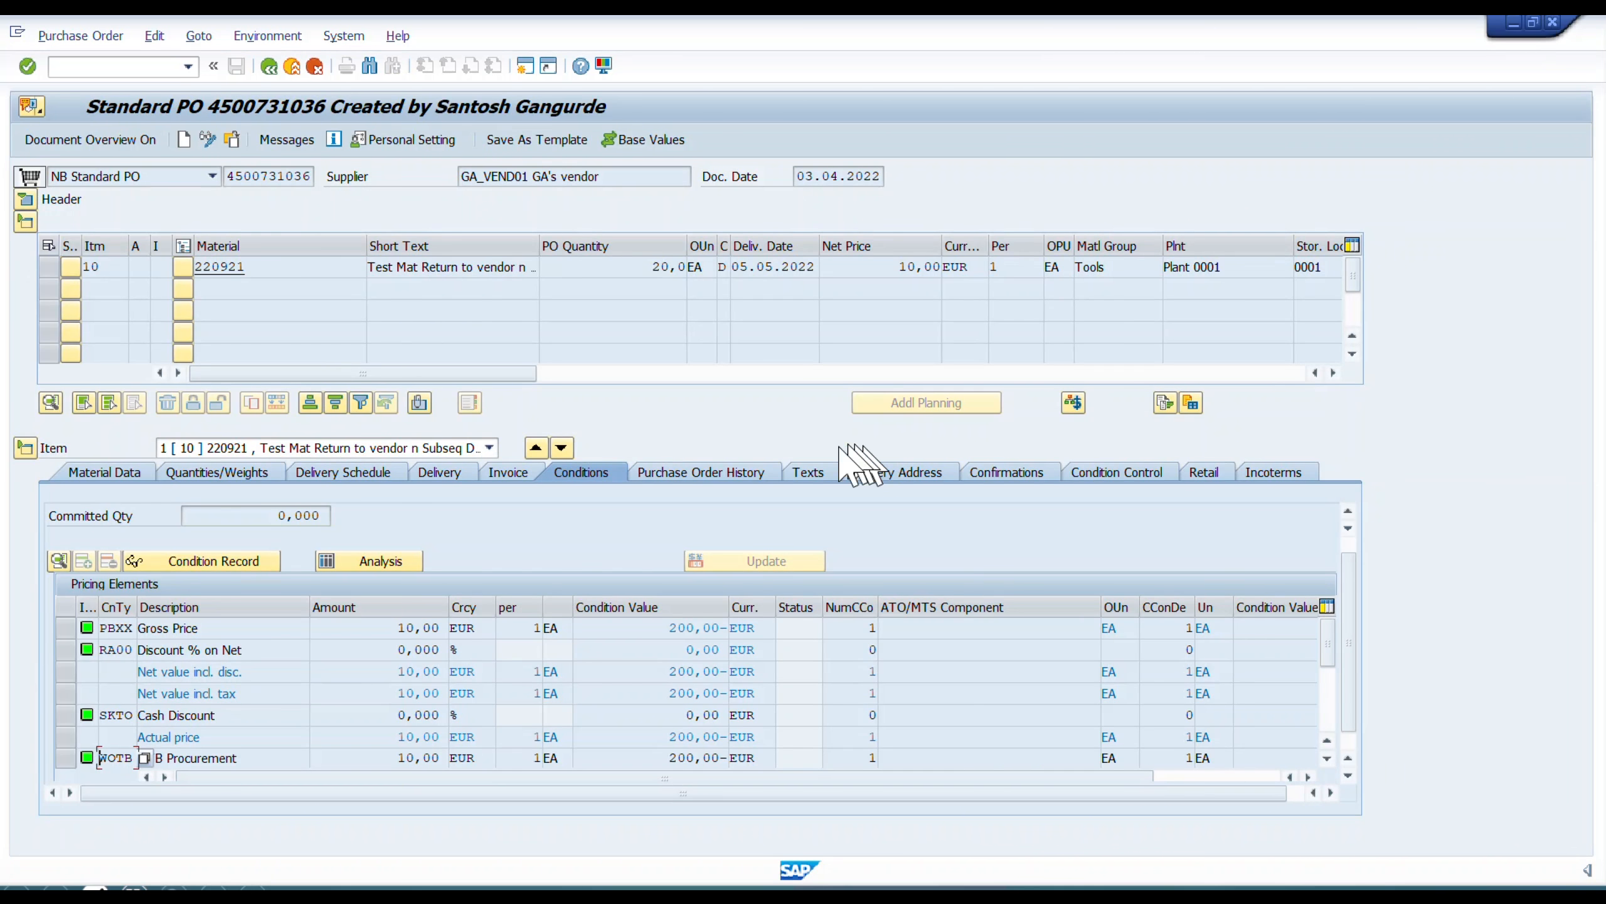
click(715, 474)
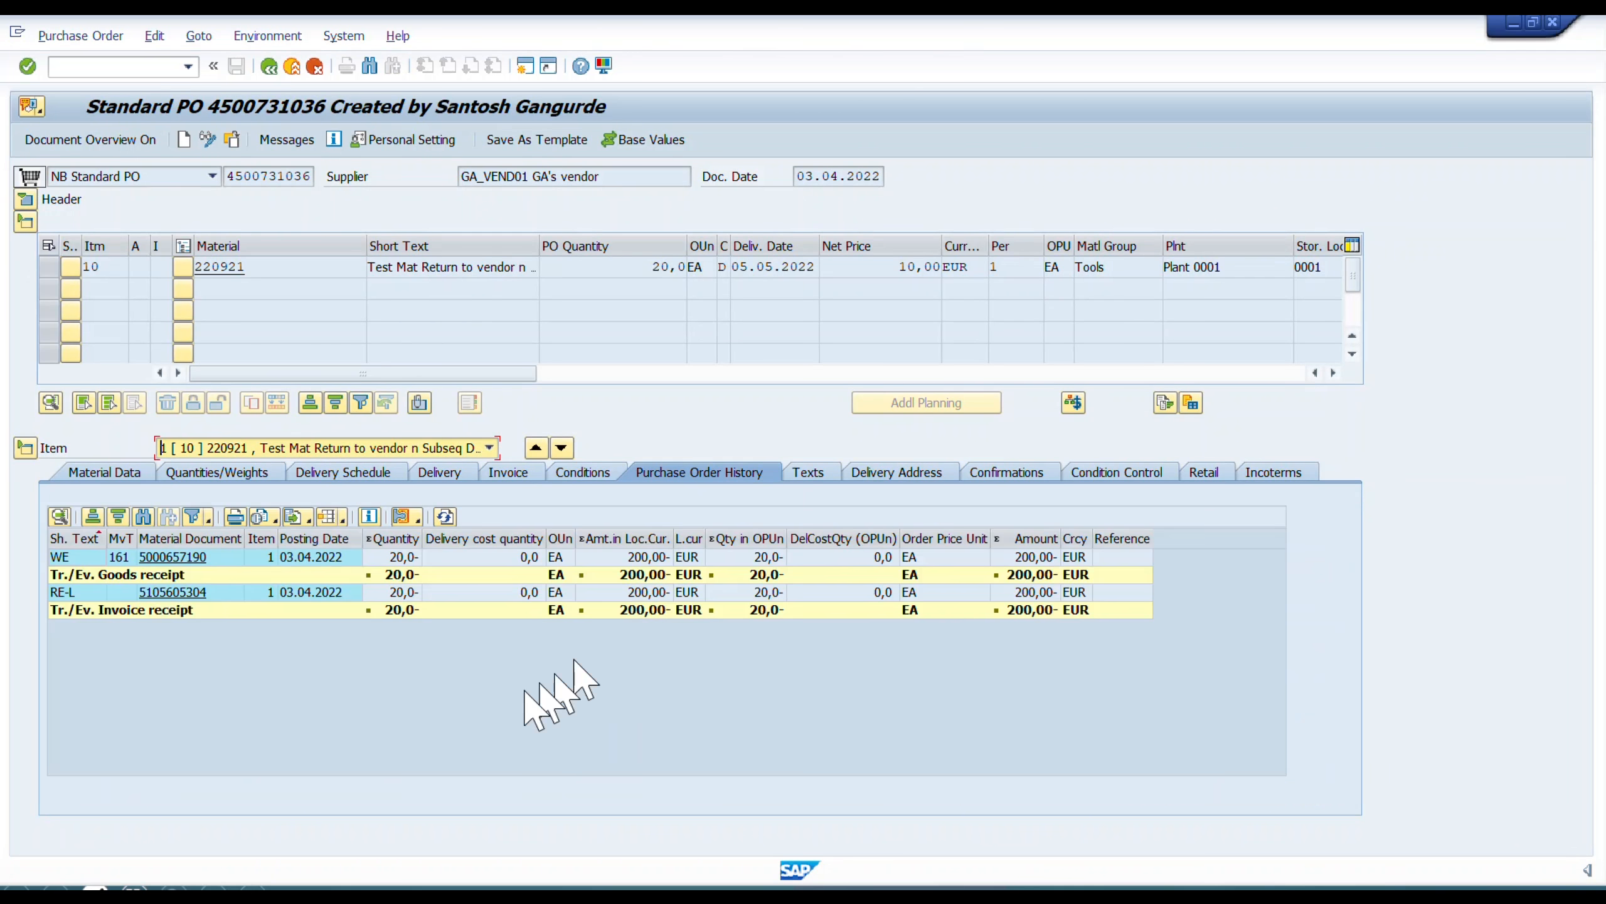
click(623, 555)
click(624, 557)
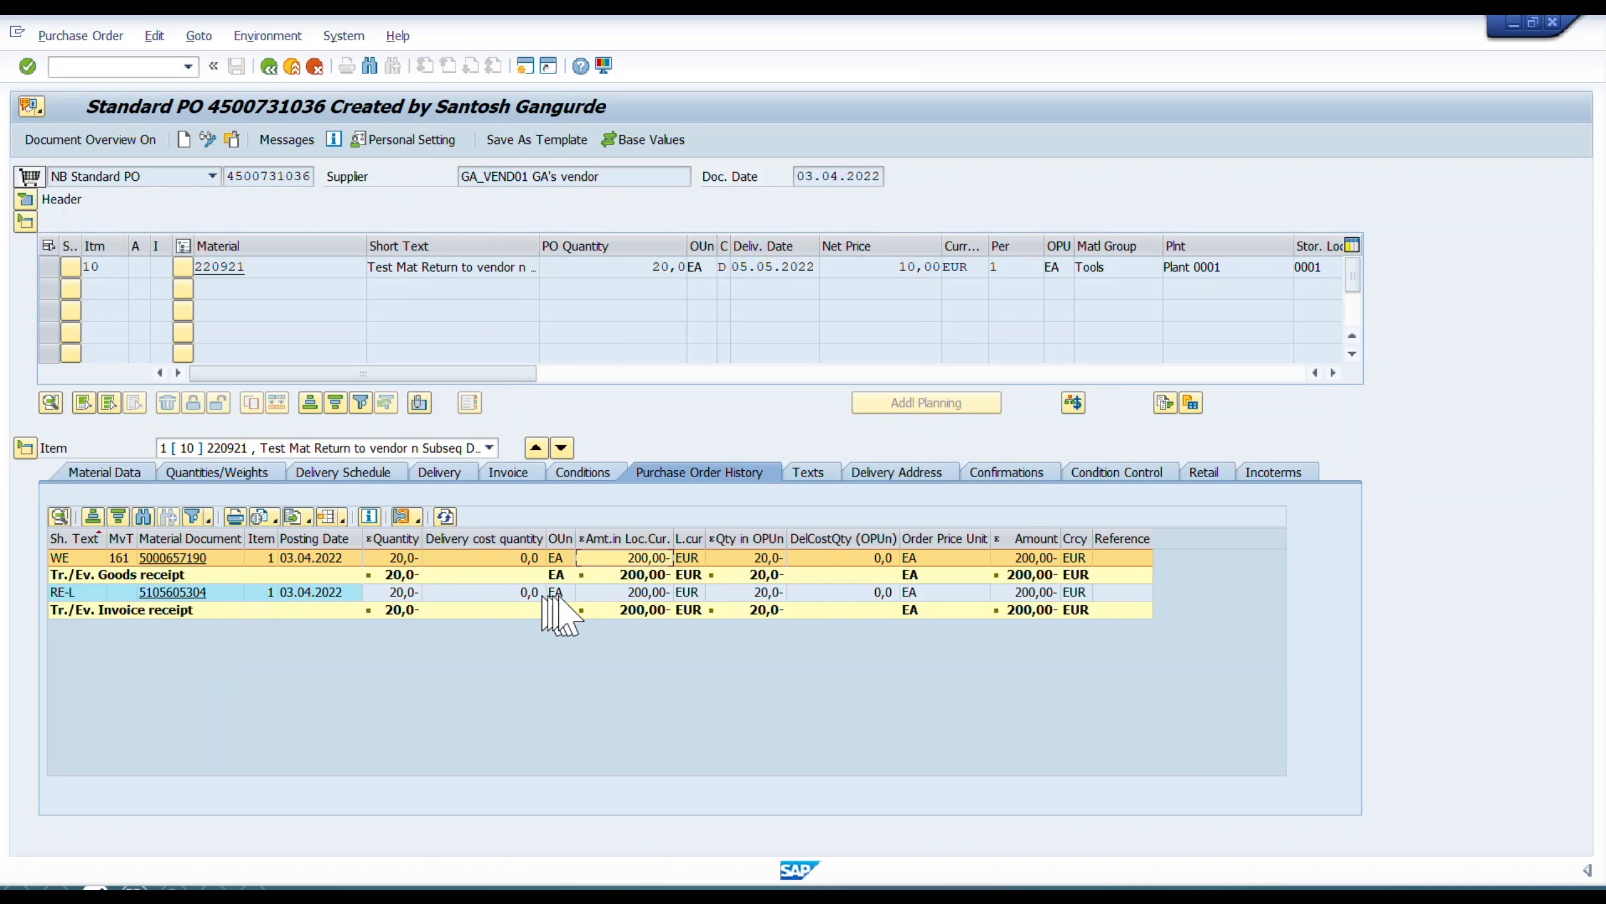
click(636, 593)
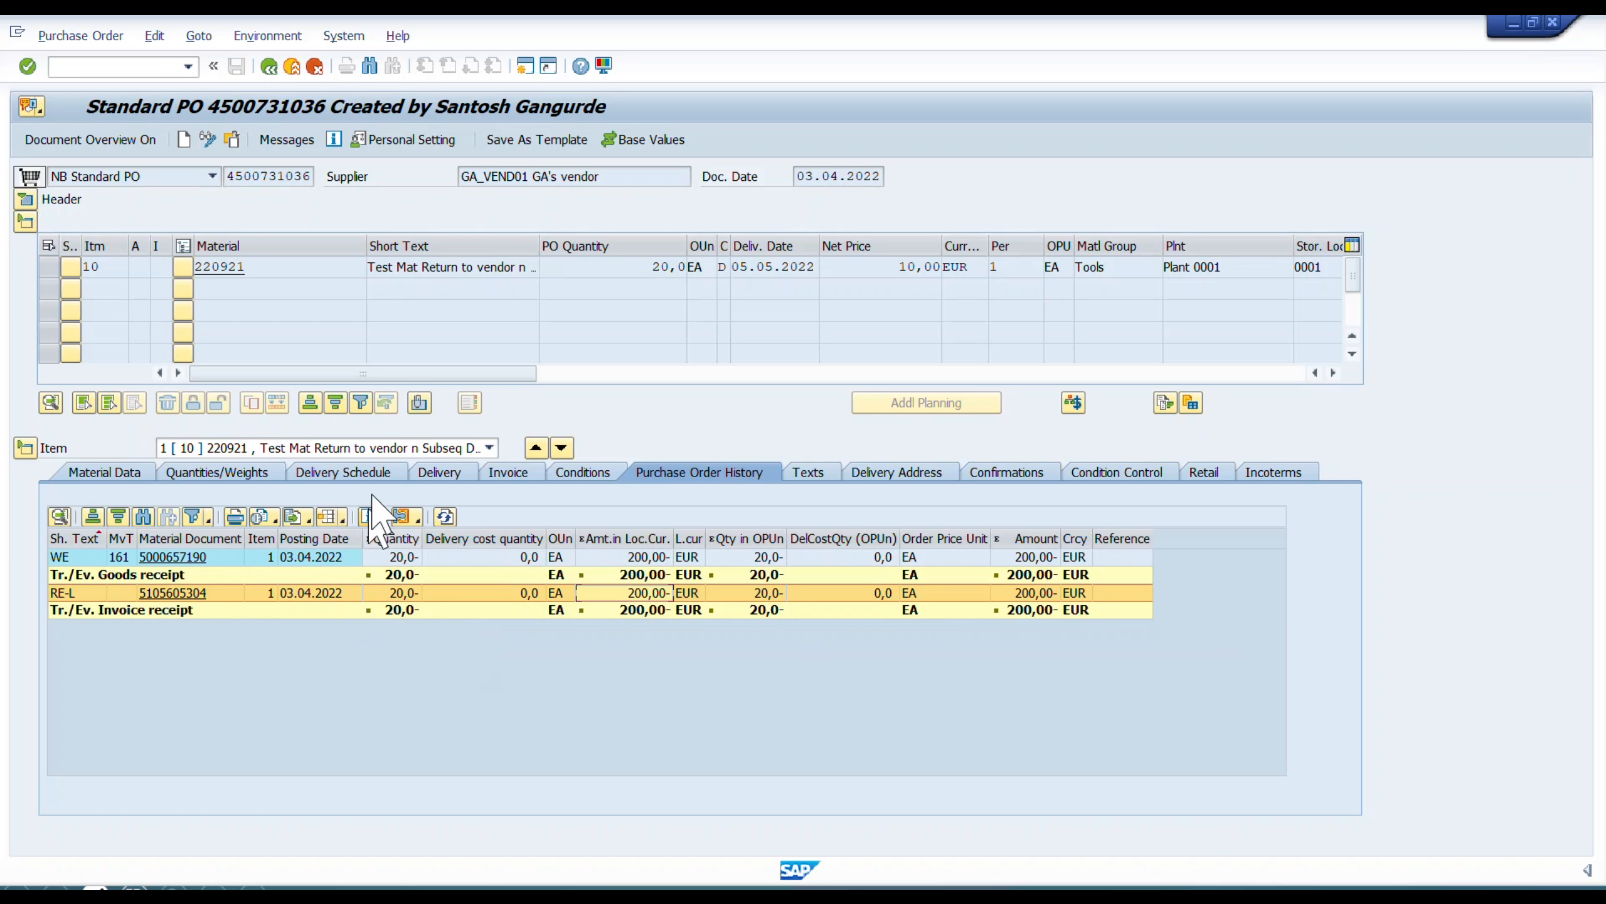
key(alt+Tab)
key(alt+Tab)
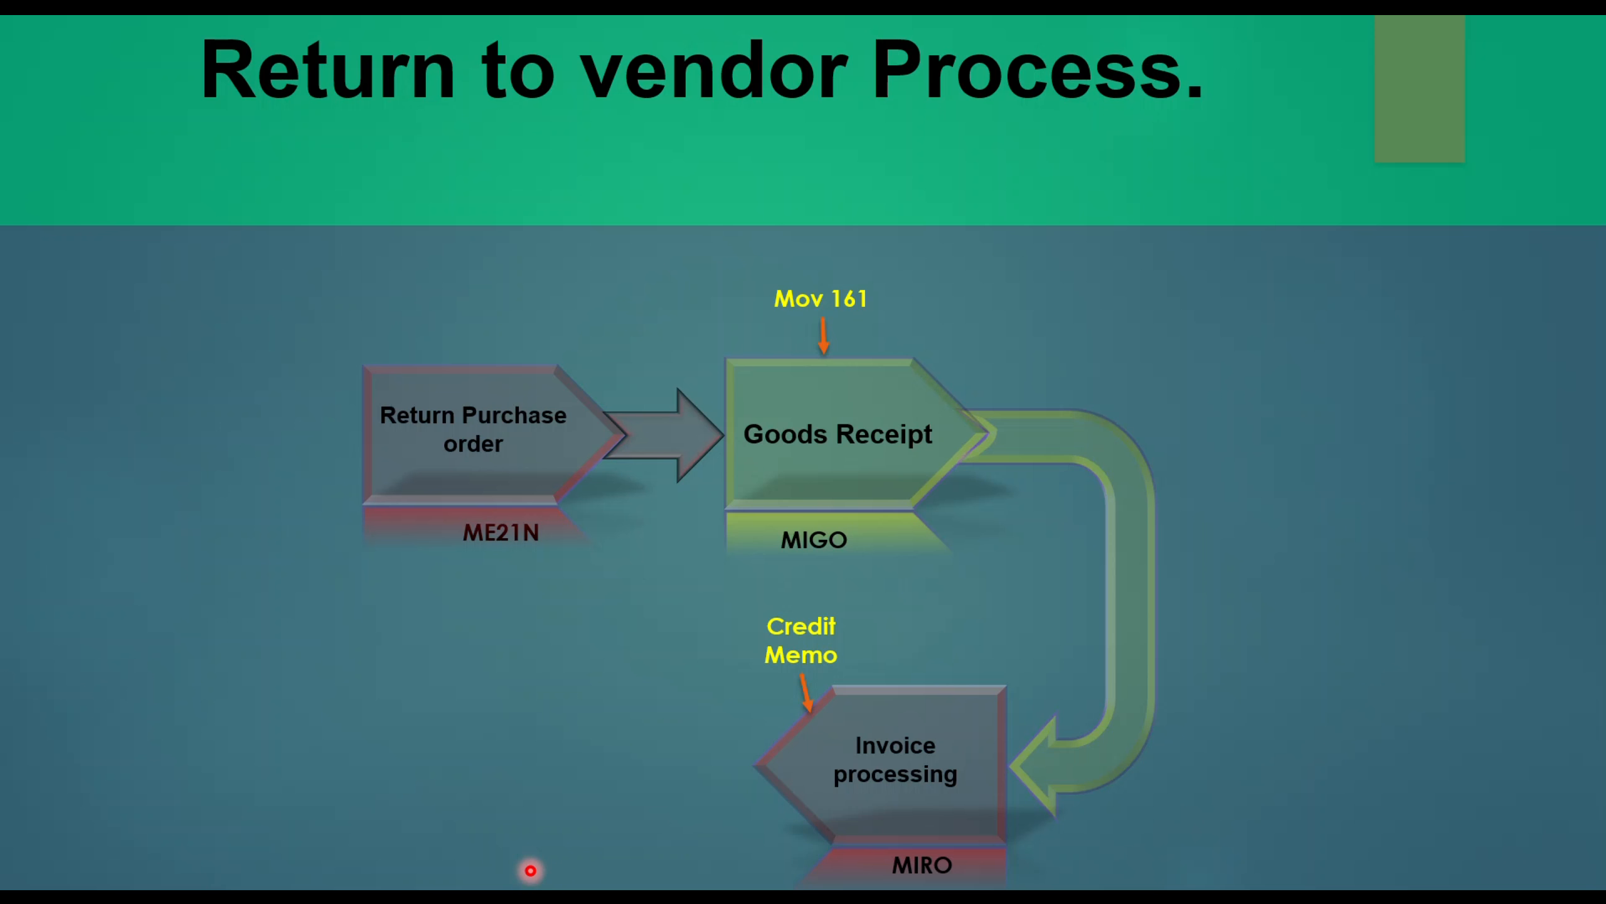
key(Right)
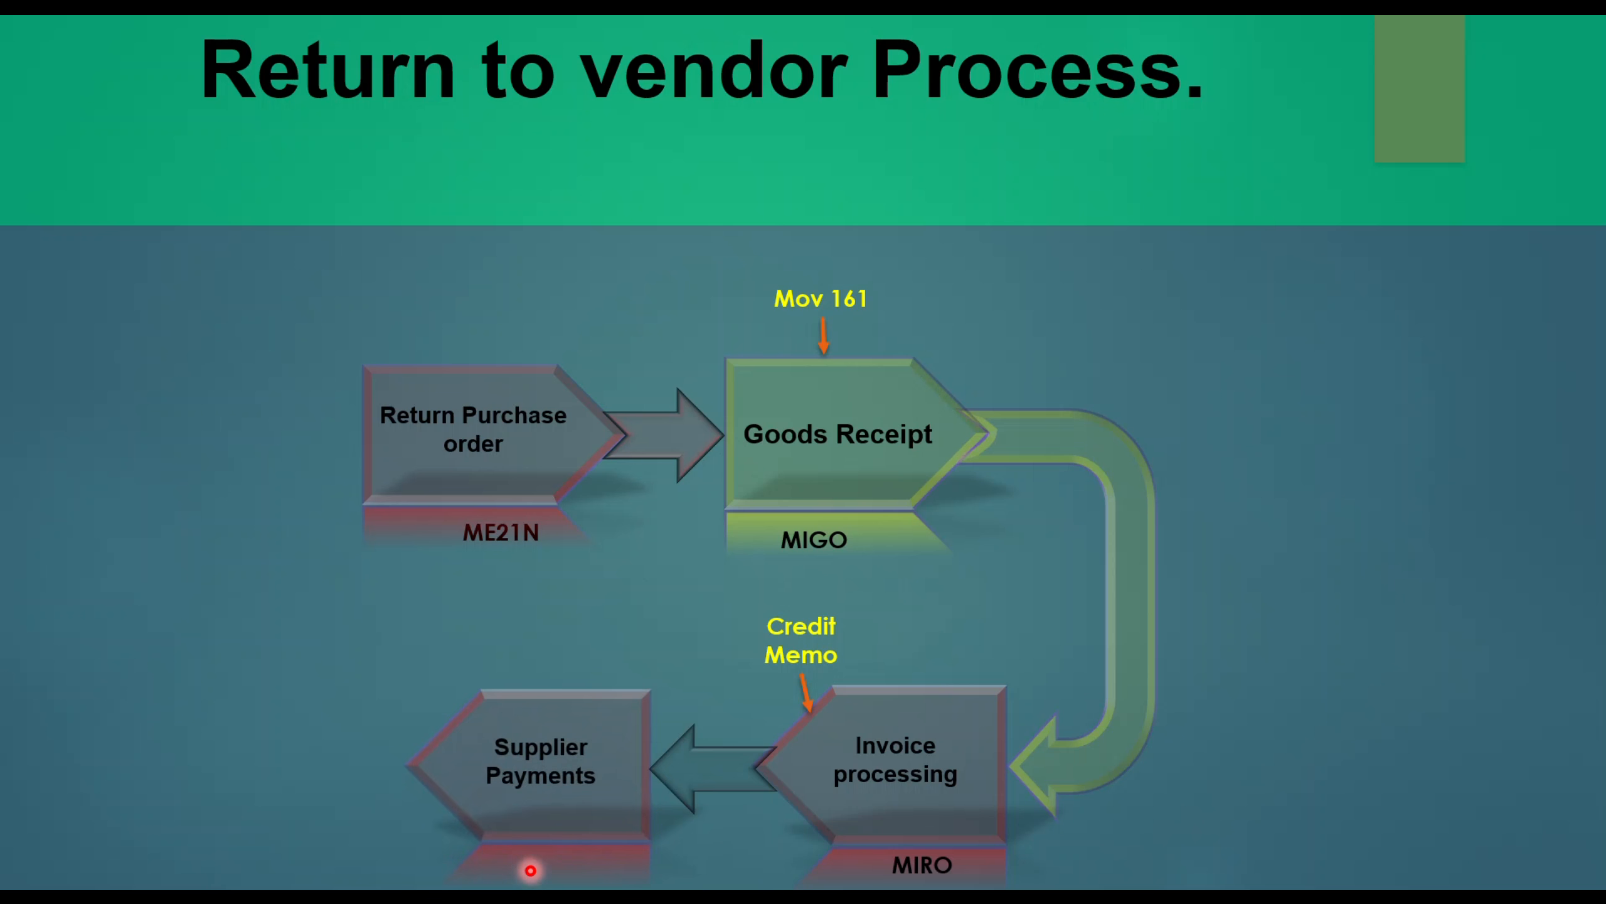
key(Right)
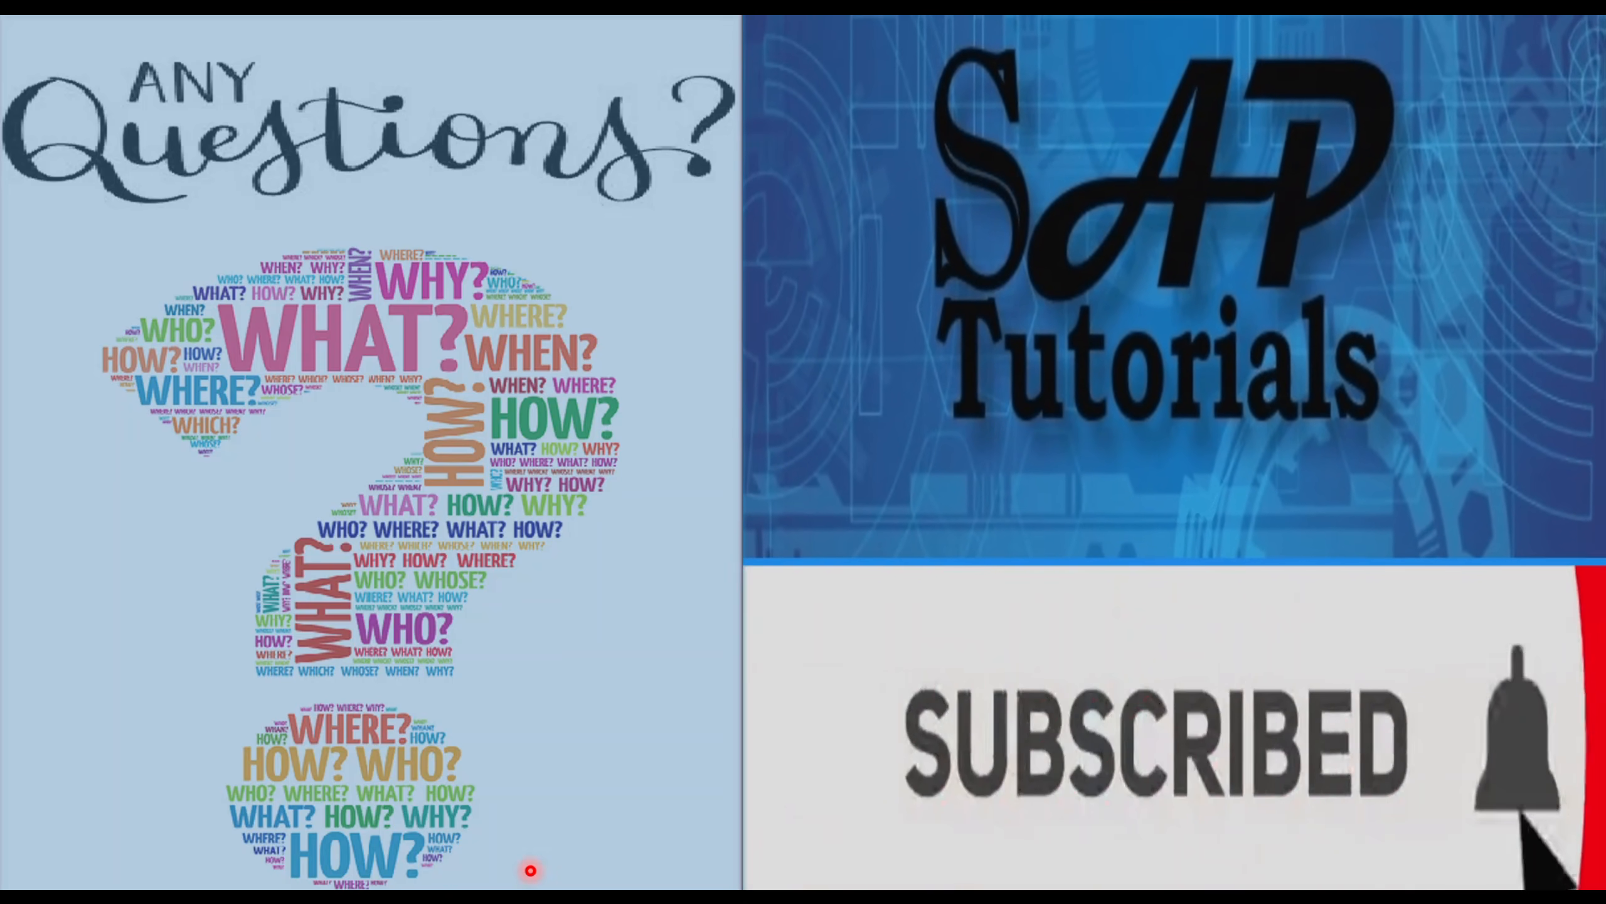